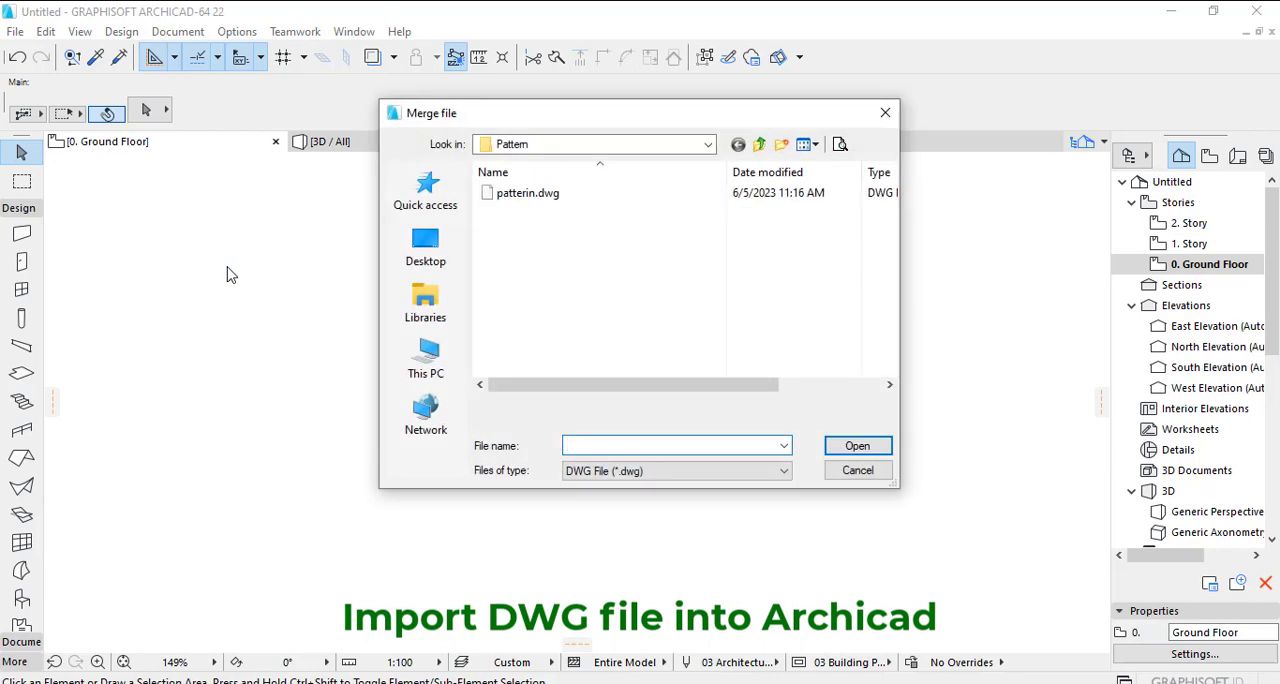
# - Merge the Model Space content of patterin.dwg into the Ground Floor plan and place the pattern
pyautogui.click(541, 198)
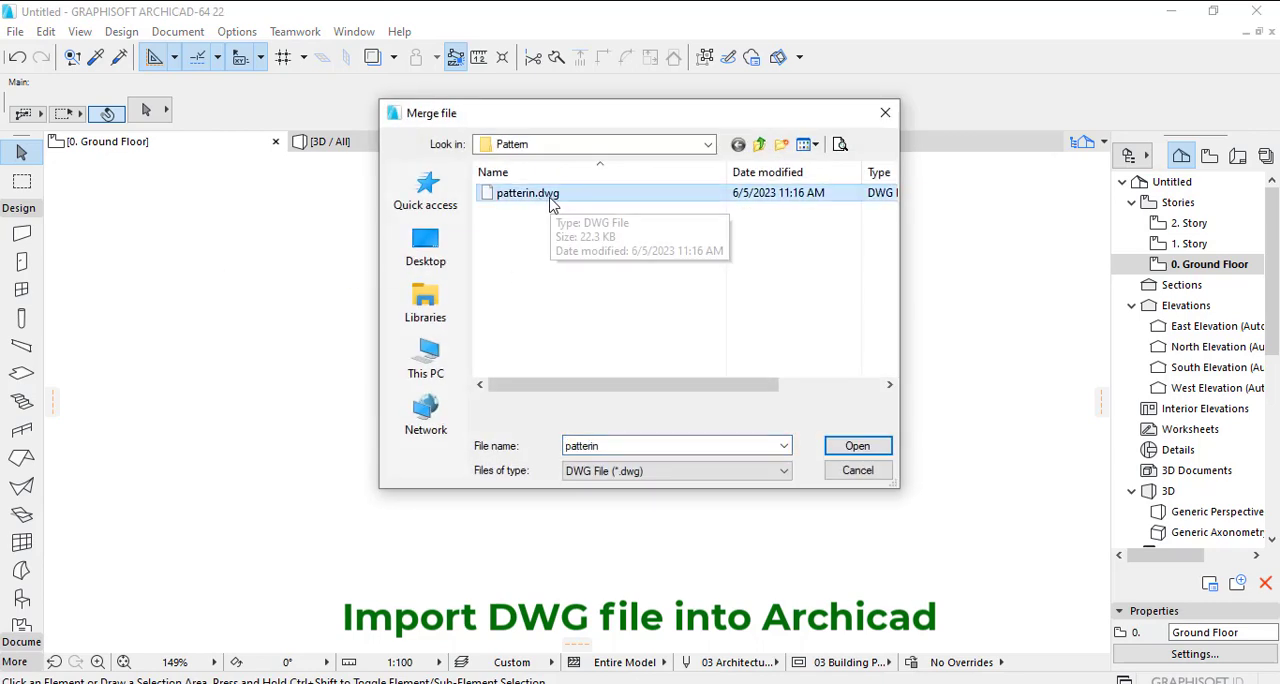
pyautogui.click(855, 446)
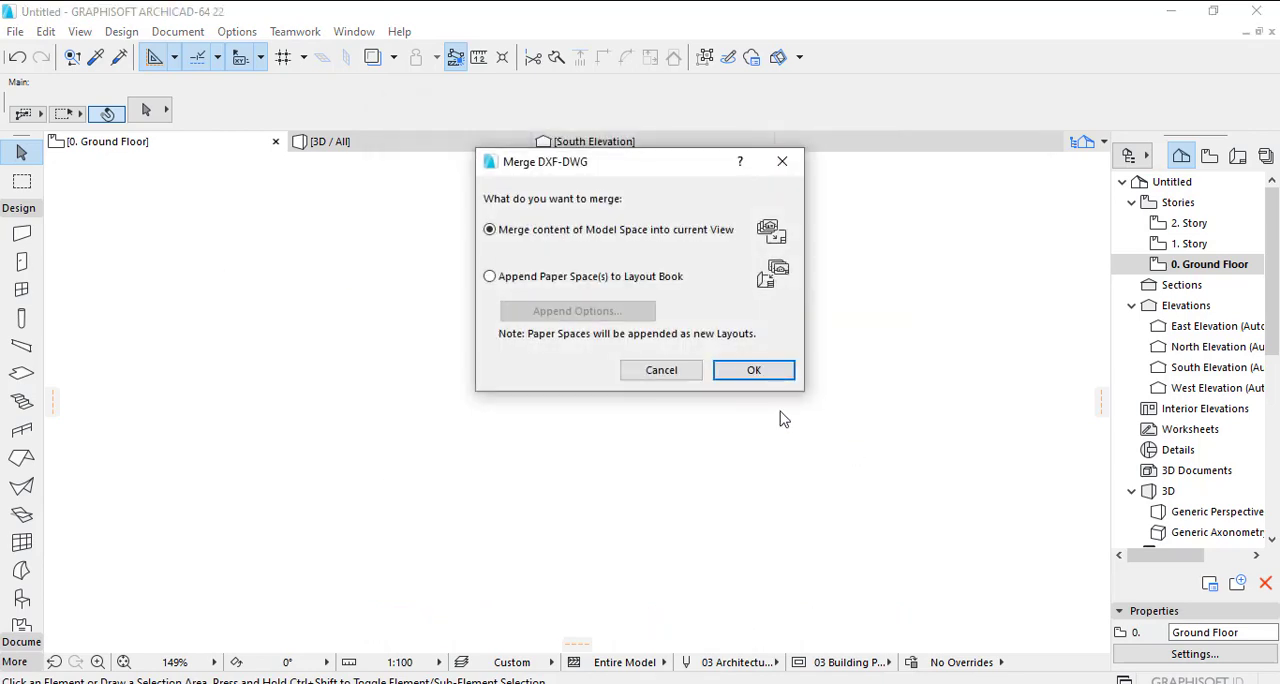
pyautogui.click(754, 371)
pyautogui.click(822, 494)
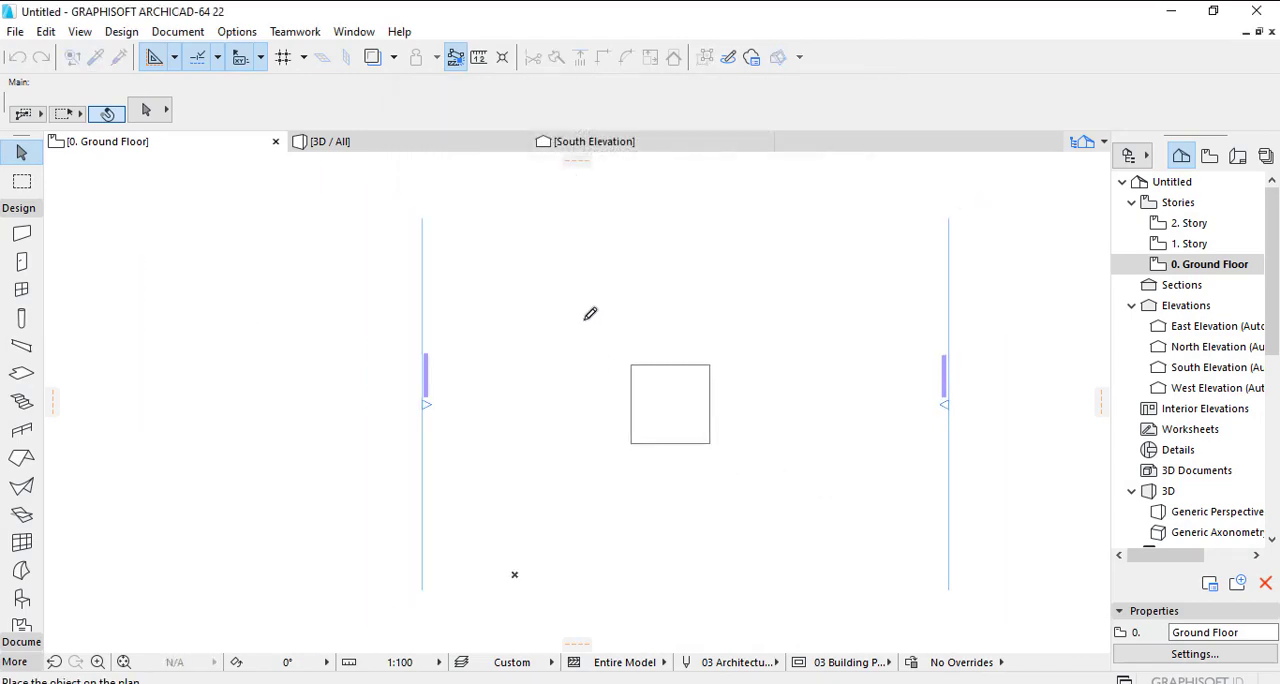
pyautogui.click(589, 312)
pyautogui.click(803, 450)
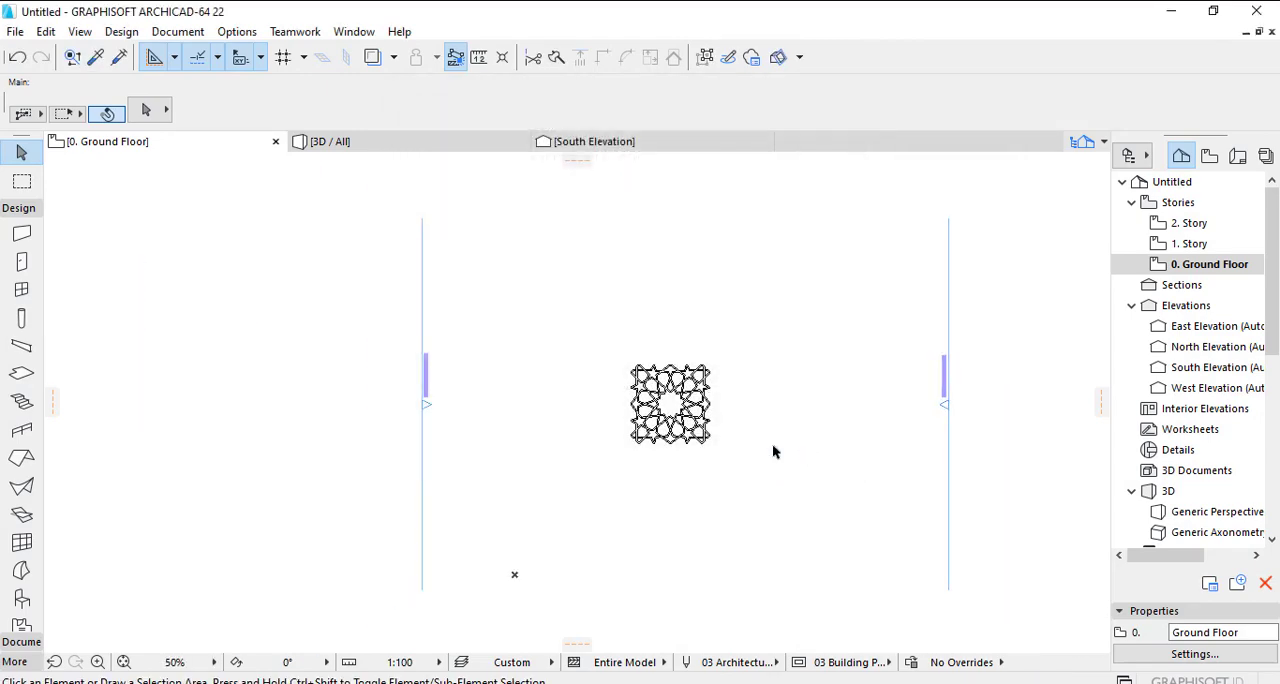
pyautogui.scroll(5, 742, 437)
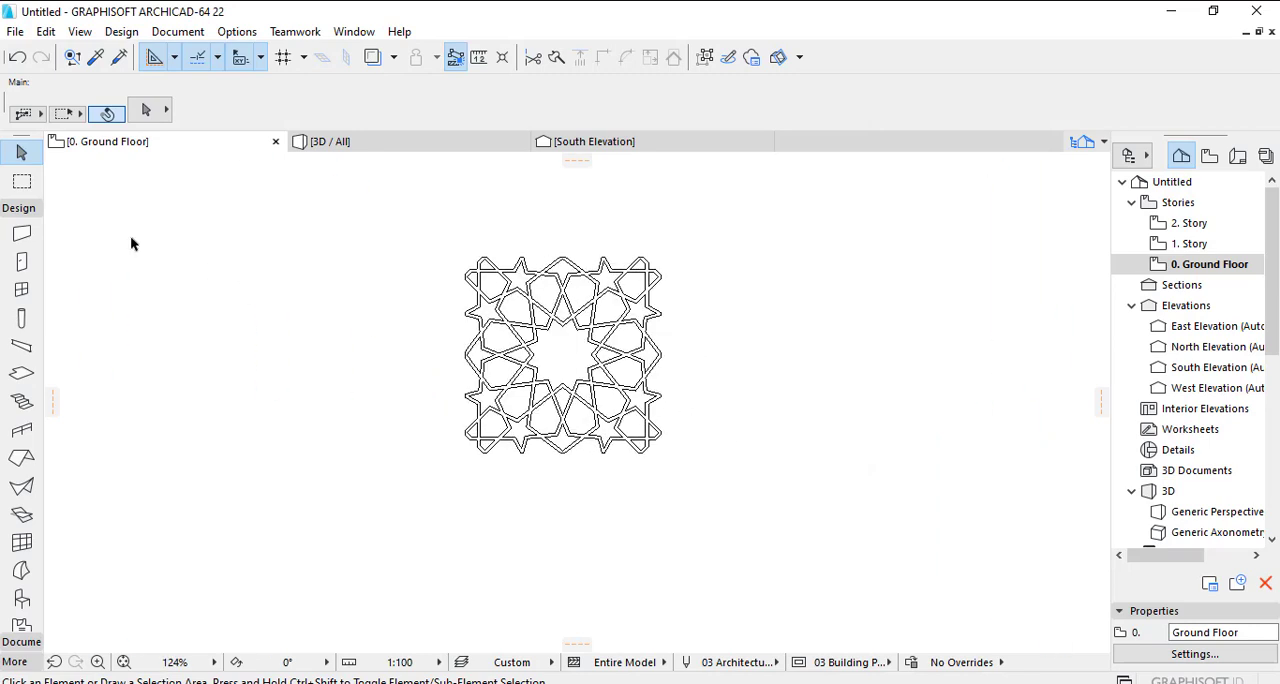
# - Draw a rectangular slab over the imported pattern, spanning its outermost side points
pyautogui.click(23, 371)
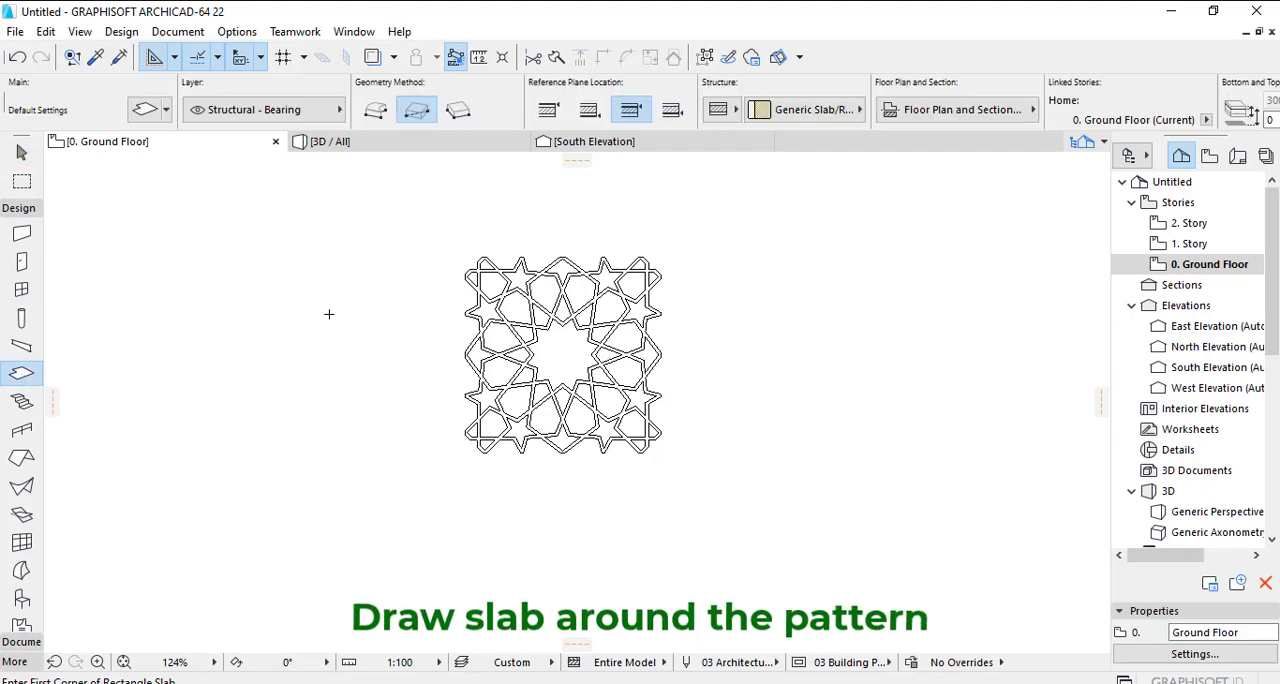
pyautogui.scroll(4, 466, 272)
pyautogui.click(462, 279)
pyautogui.scroll(-4, 543, 318)
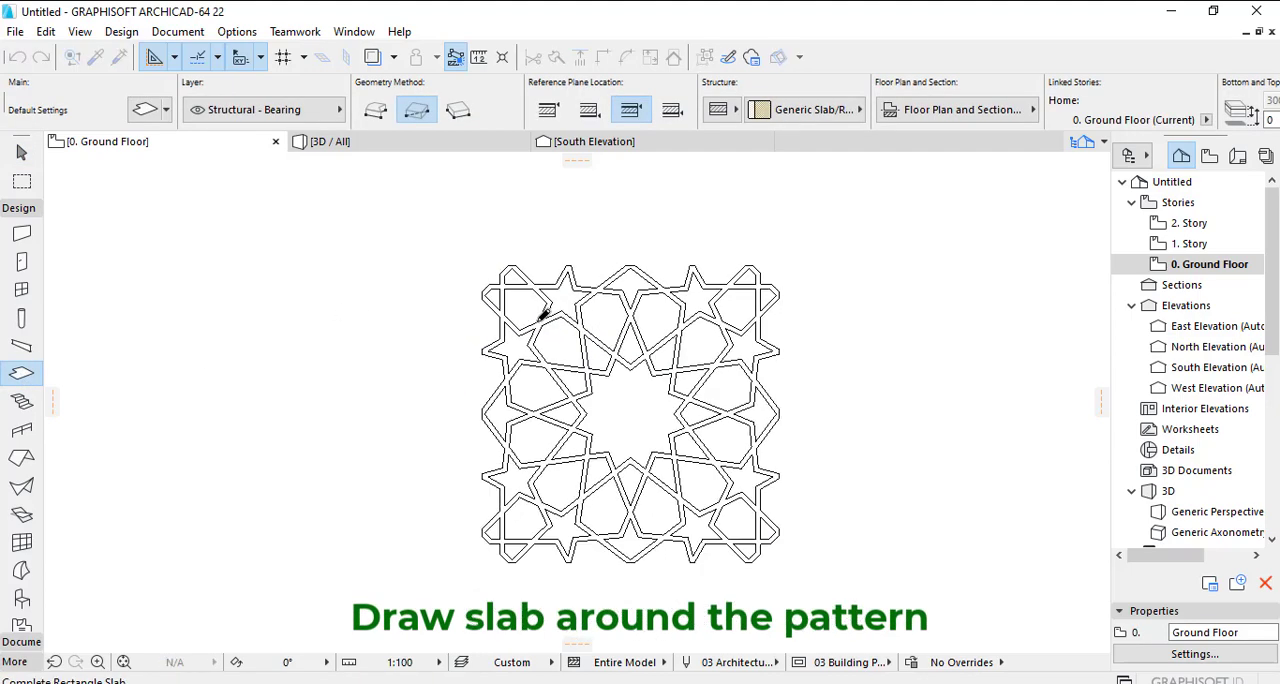
pyautogui.scroll(4, 699, 480)
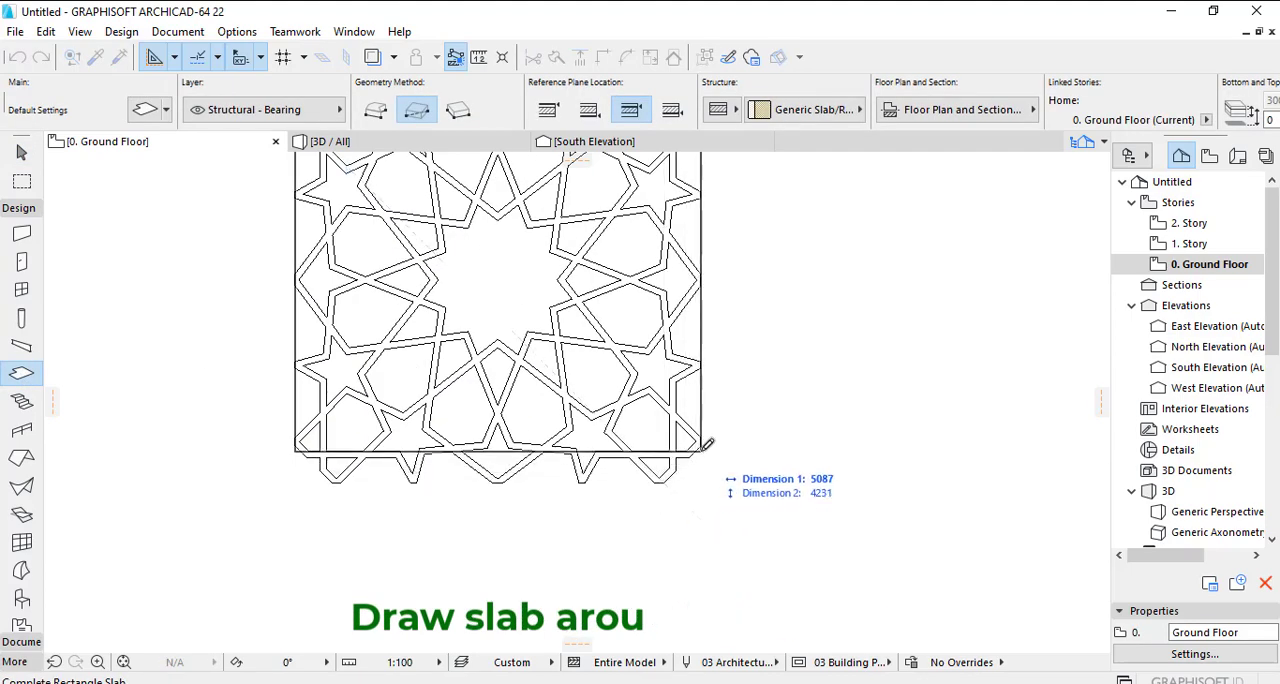
pyautogui.click(701, 448)
pyautogui.scroll(3, 700, 437)
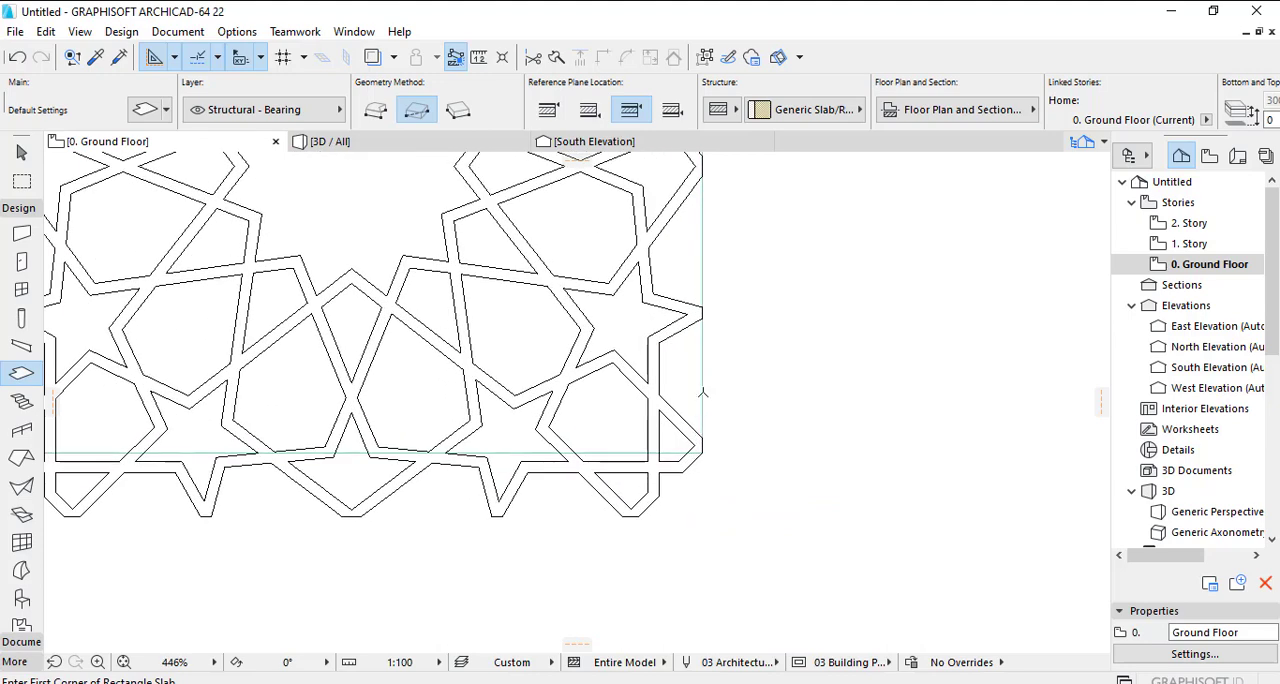
pyautogui.press('Escape')
# - Offset the slab's lower edge outward to the pattern's lowest points
pyautogui.click(702, 387)
pyautogui.scroll(4, 676, 459)
pyautogui.click(675, 447)
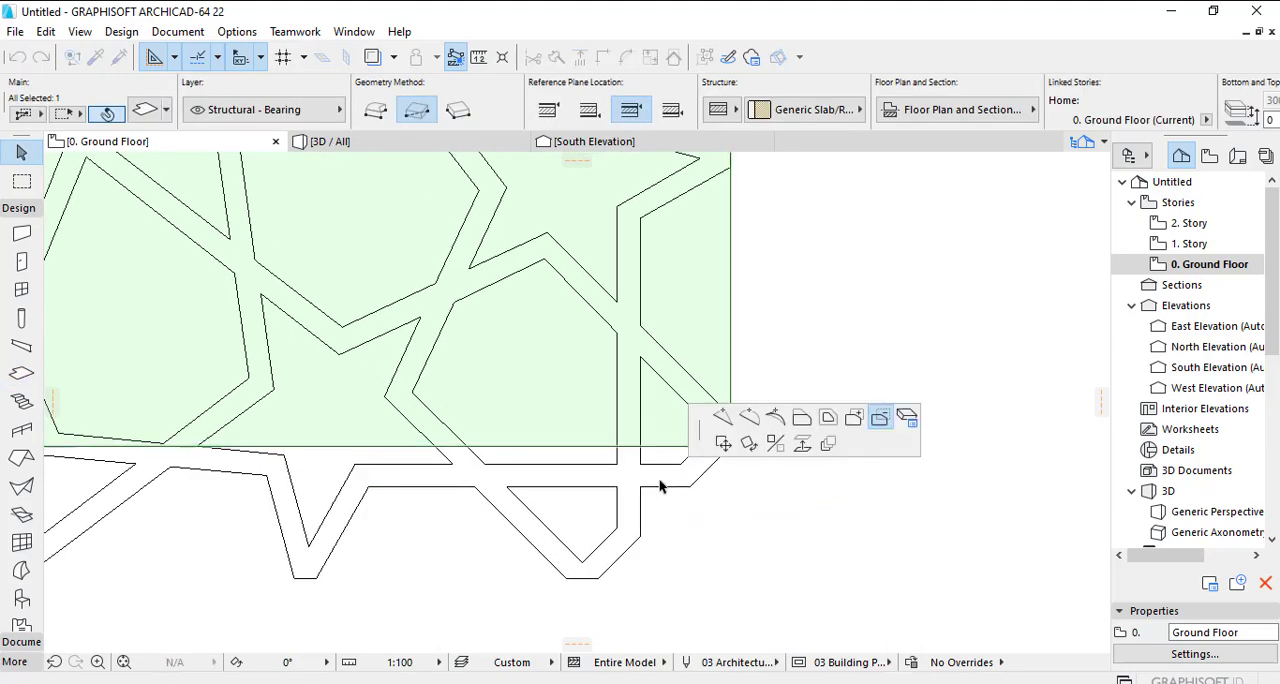
pyautogui.click(804, 424)
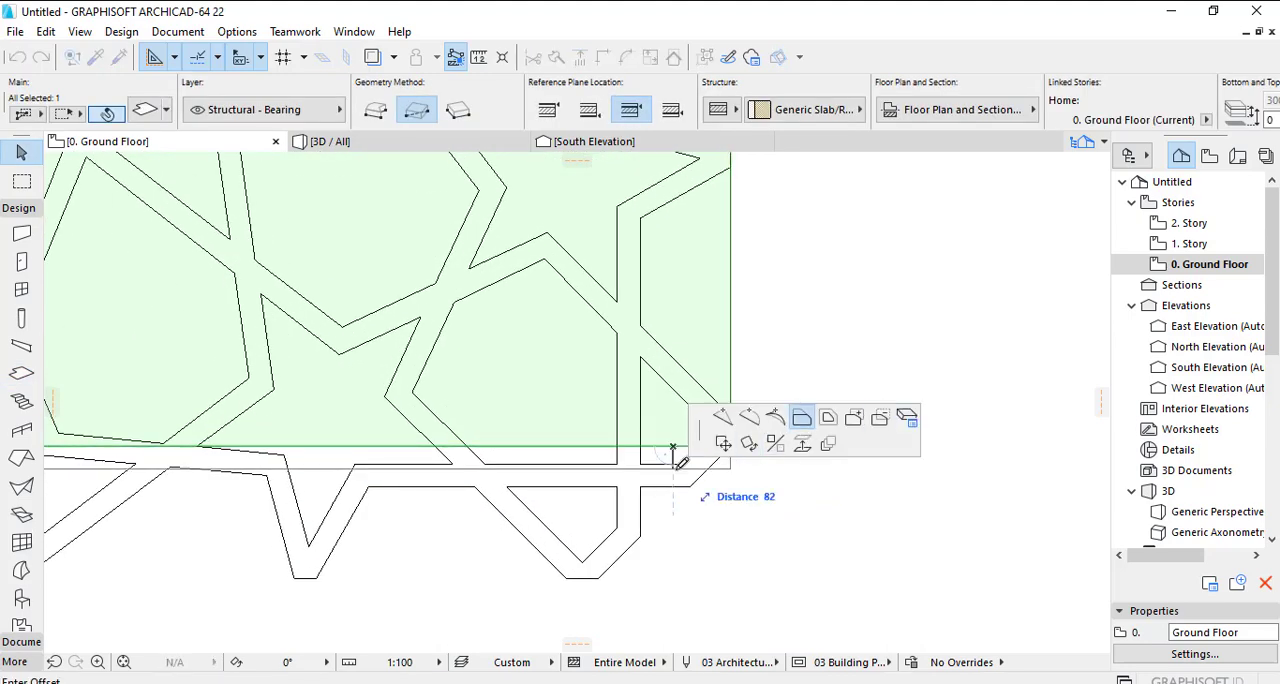
pyautogui.click(603, 571)
# - Offset the slab's upper edge outward to the pattern's topmost points and deselect the slab
pyautogui.scroll(-3, 230, 477)
pyautogui.moveTo(314, 216); pyautogui.dragTo(374, 569, button='middle')
pyautogui.scroll(3, 640, 364)
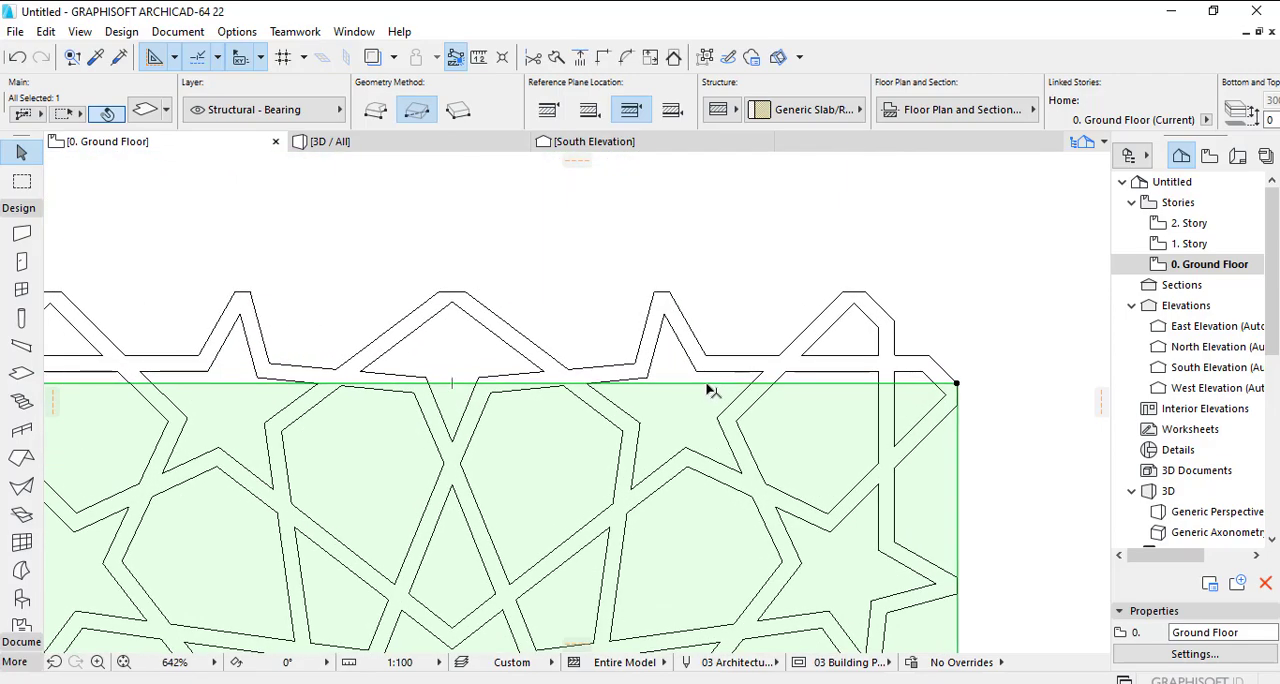
pyautogui.click(706, 385)
pyautogui.click(672, 290)
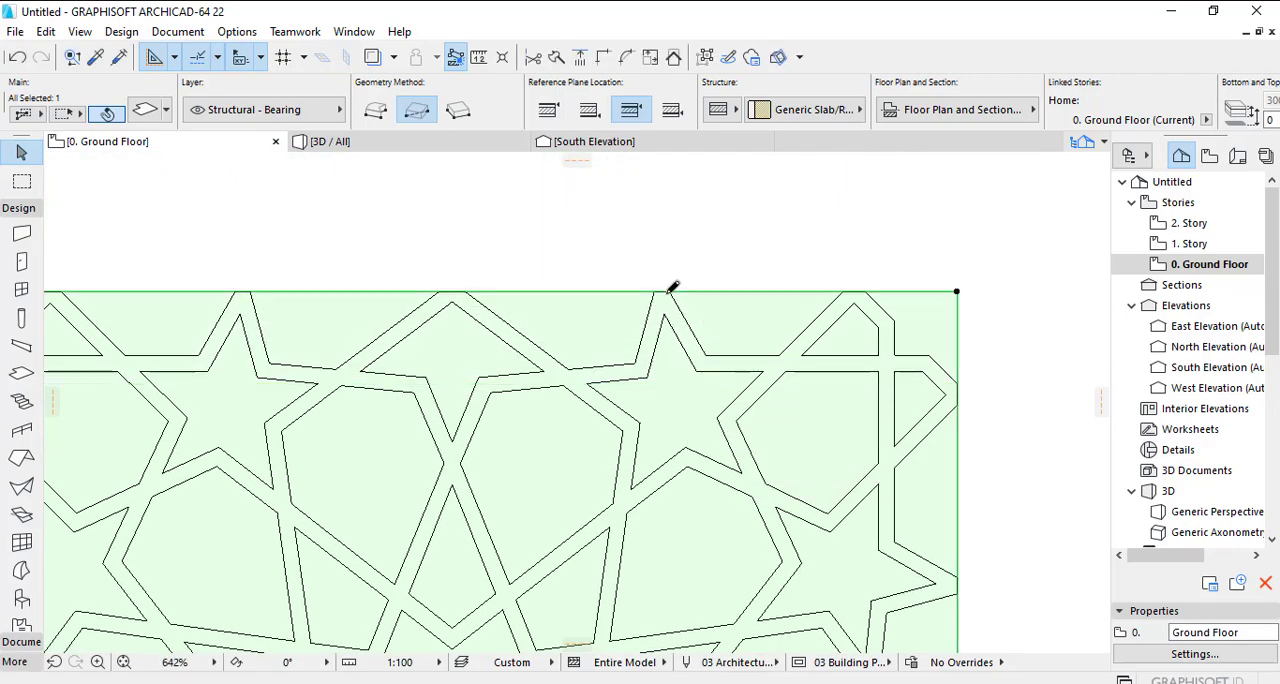
pyautogui.scroll(-5, 760, 358)
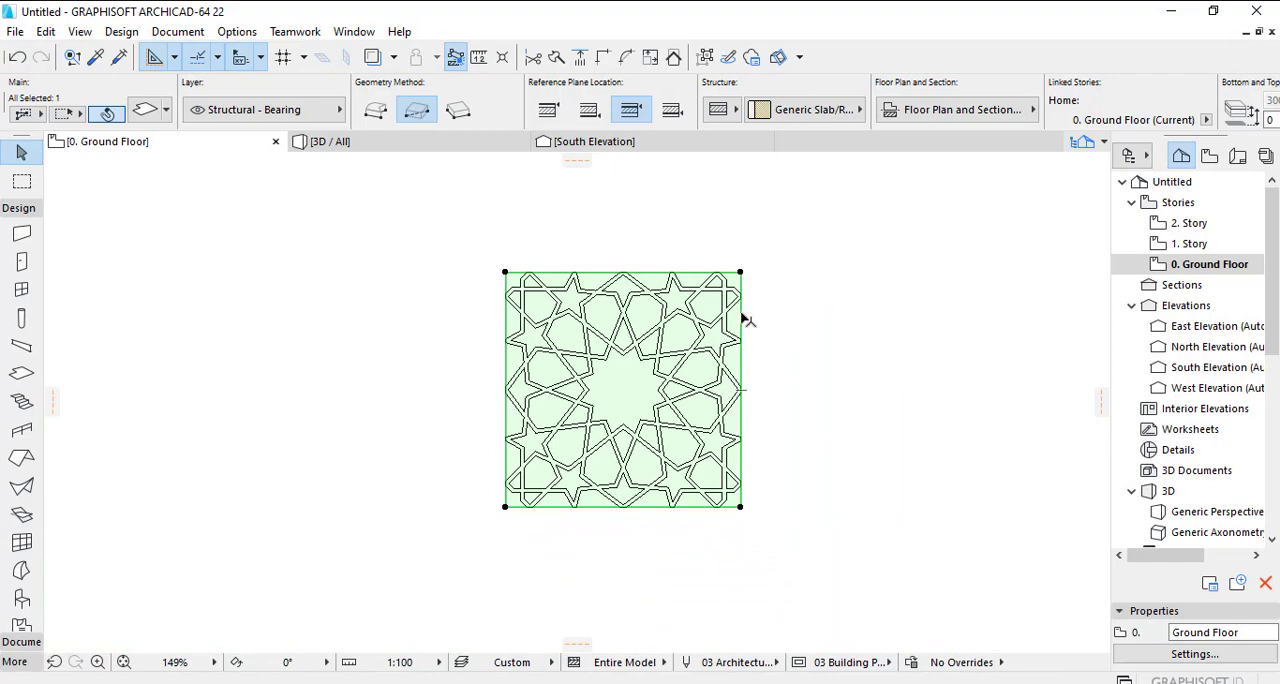
pyautogui.click(765, 320)
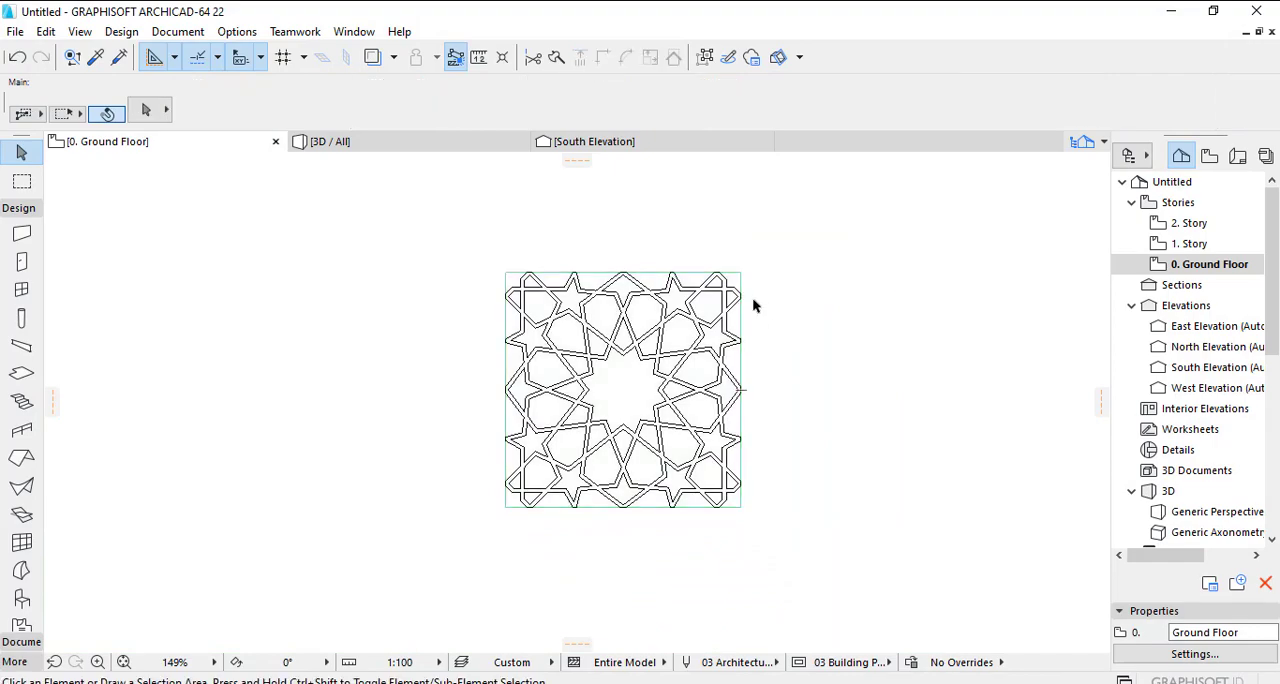
# - Measure the thickness of a pattern strip, perpendicular between its two parallel lines
pyautogui.scroll(8, 752, 305)
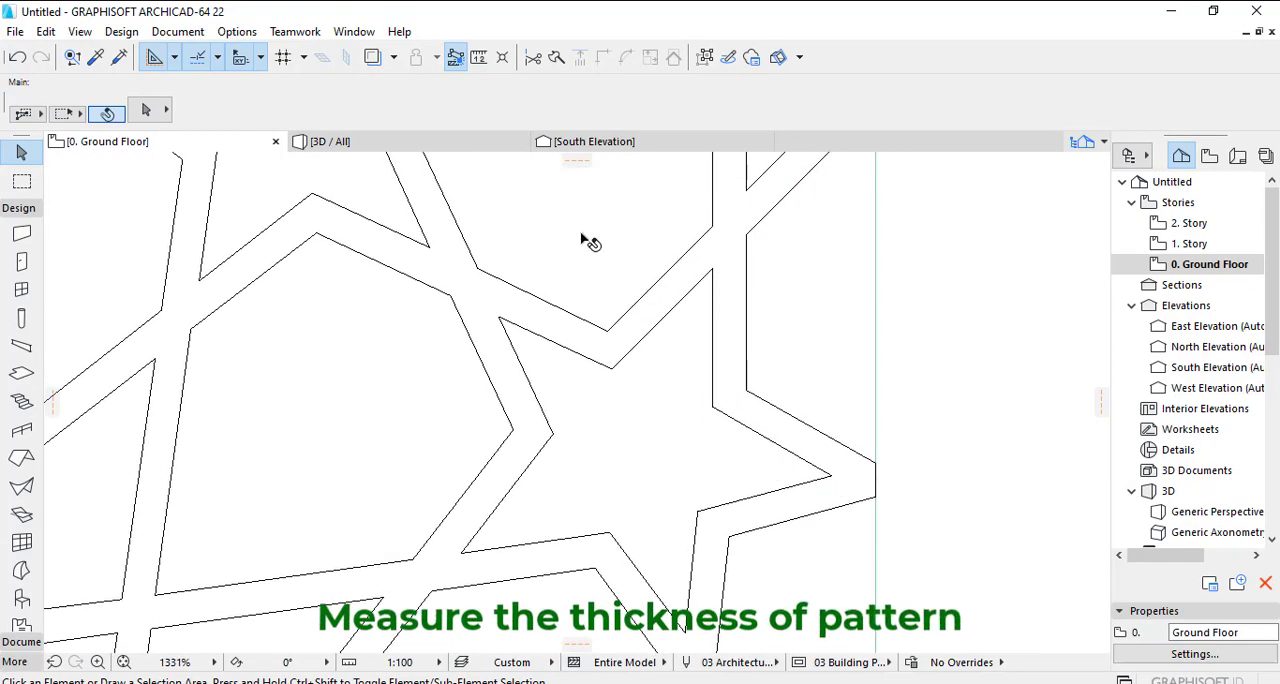
pyautogui.click(479, 57)
pyautogui.scroll(3, 603, 309)
pyautogui.click(580, 346)
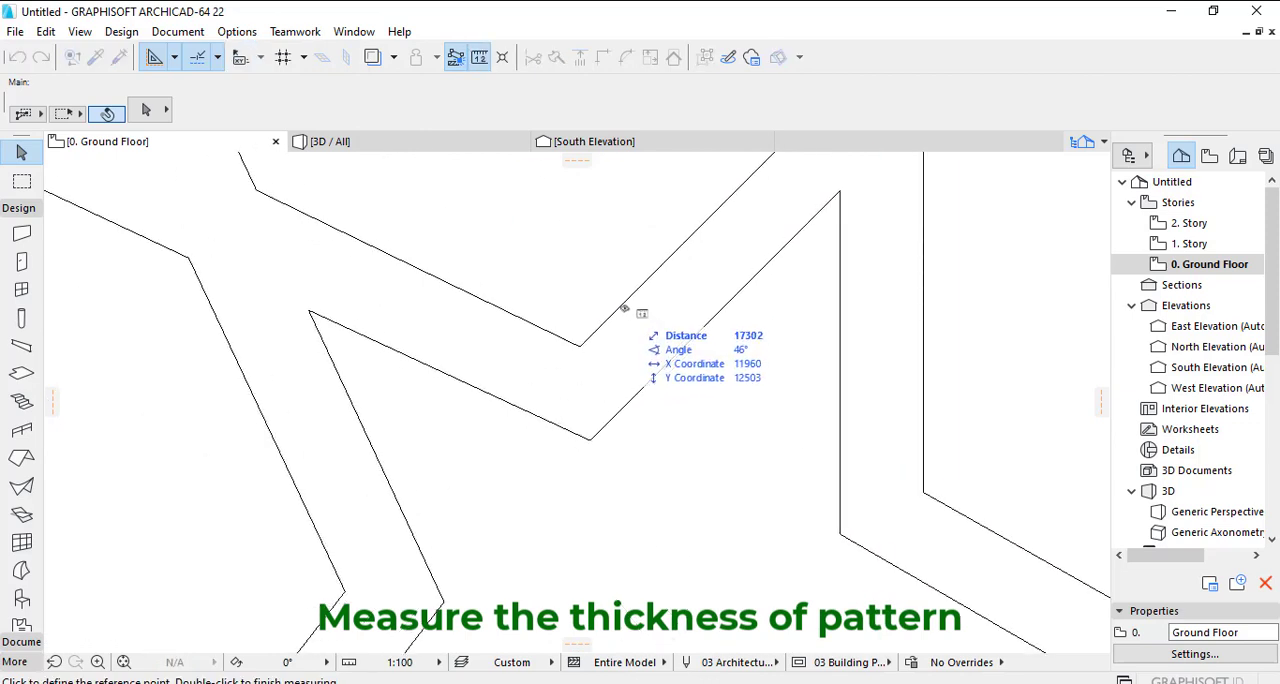
pyautogui.click(710, 216)
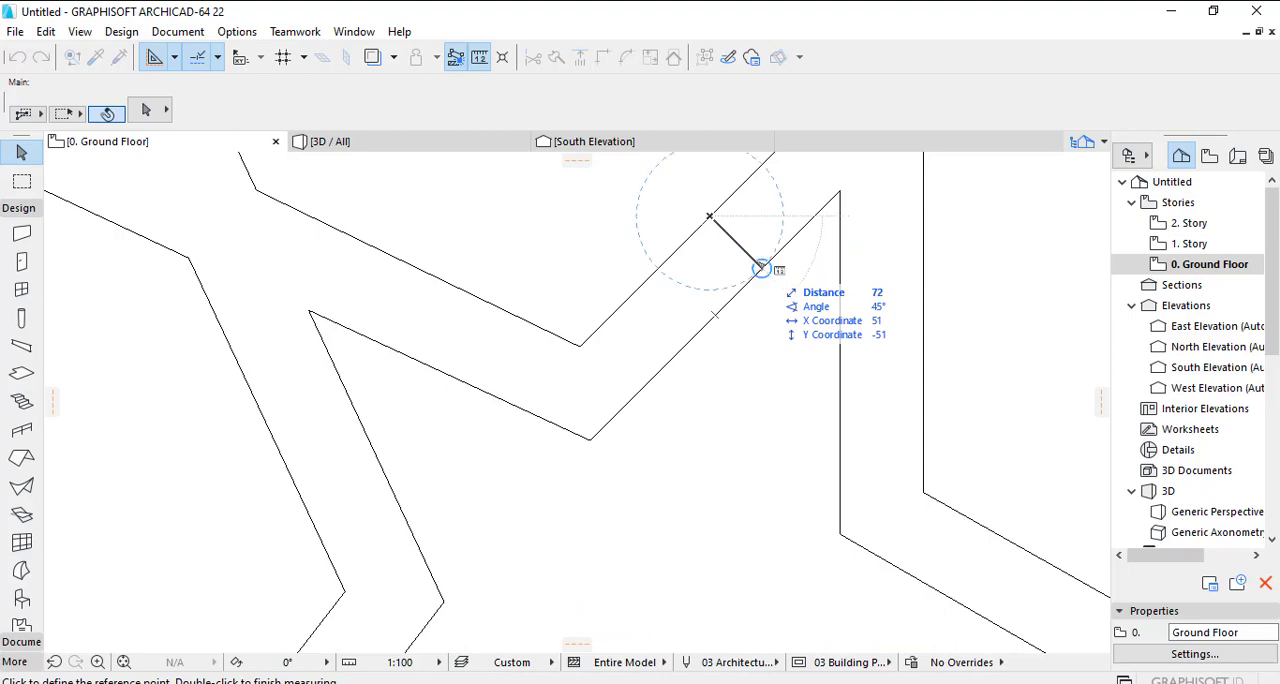
pyautogui.press('Escape')
pyautogui.scroll(-10, 514, 306)
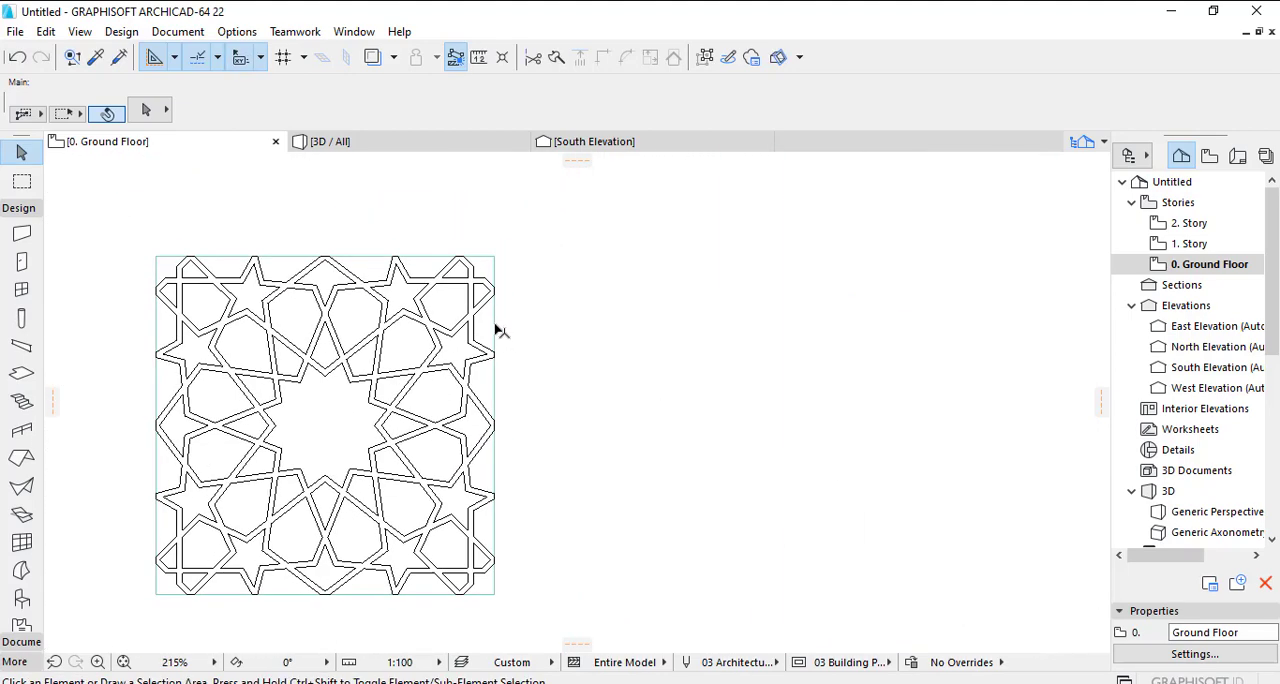
# - Offset all edges of the slab outward by 72, matching the pattern strip thickness
pyautogui.click(495, 325)
pyautogui.click(495, 325)
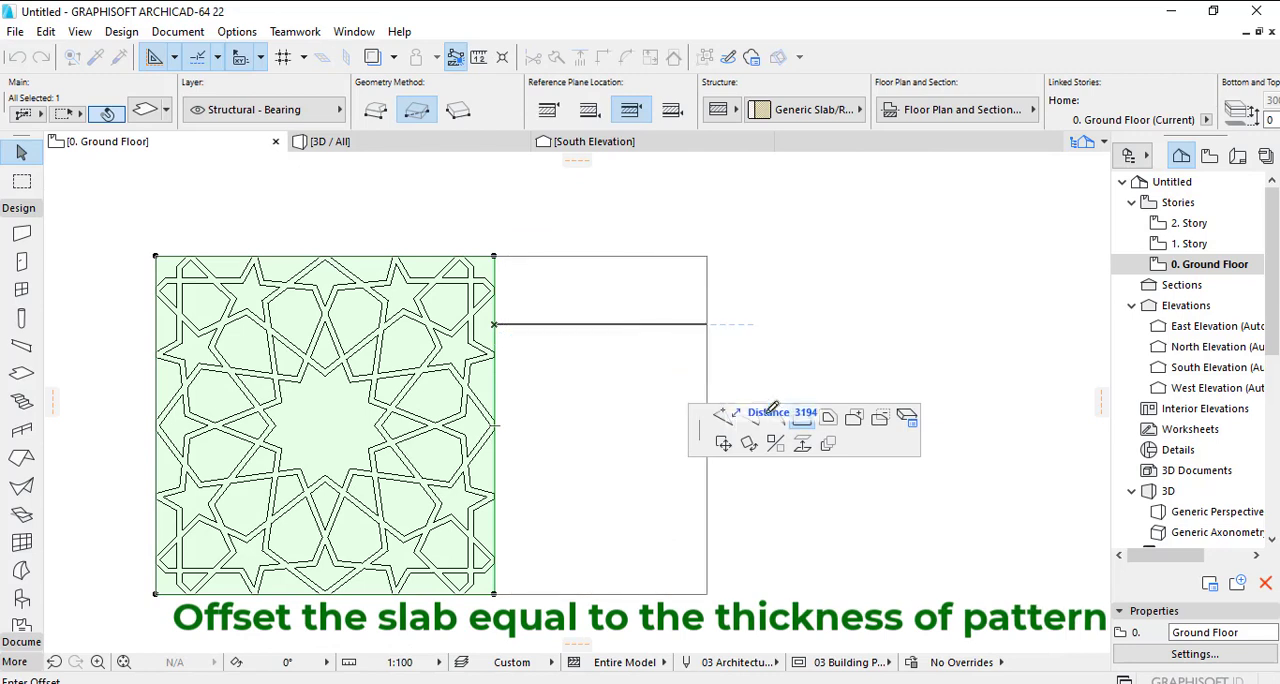
pyautogui.click(827, 418)
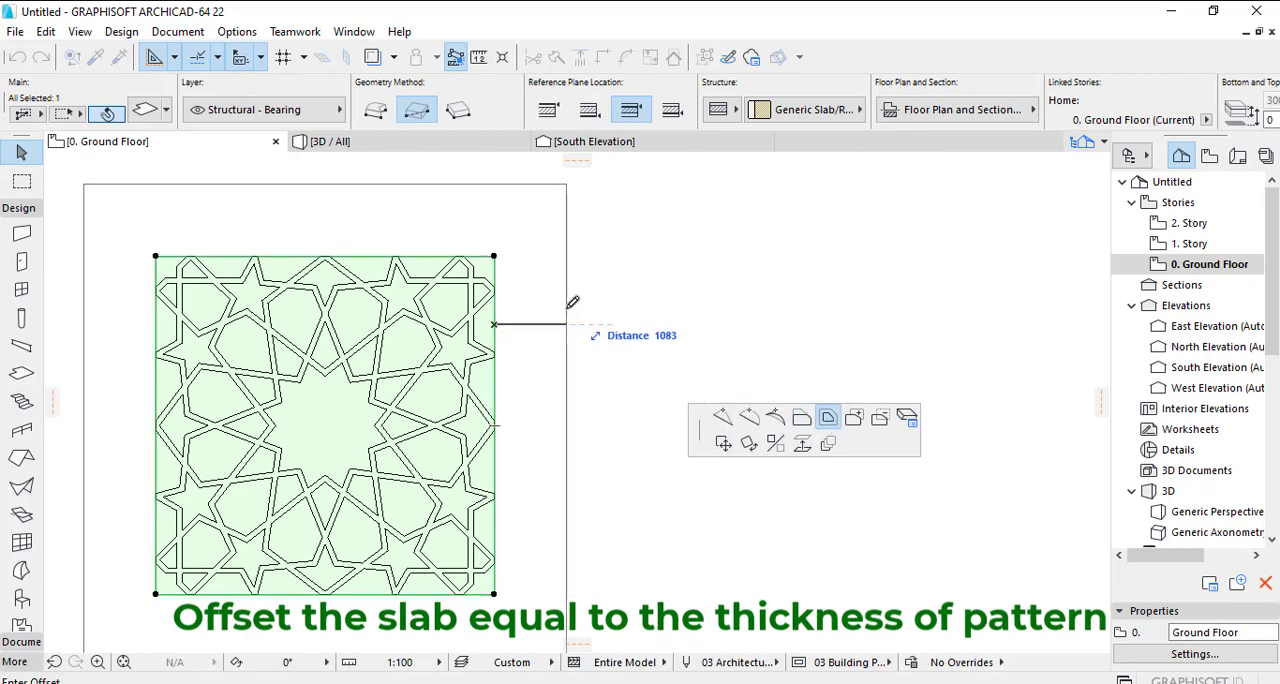
pyautogui.write('72')
pyautogui.press('Return')
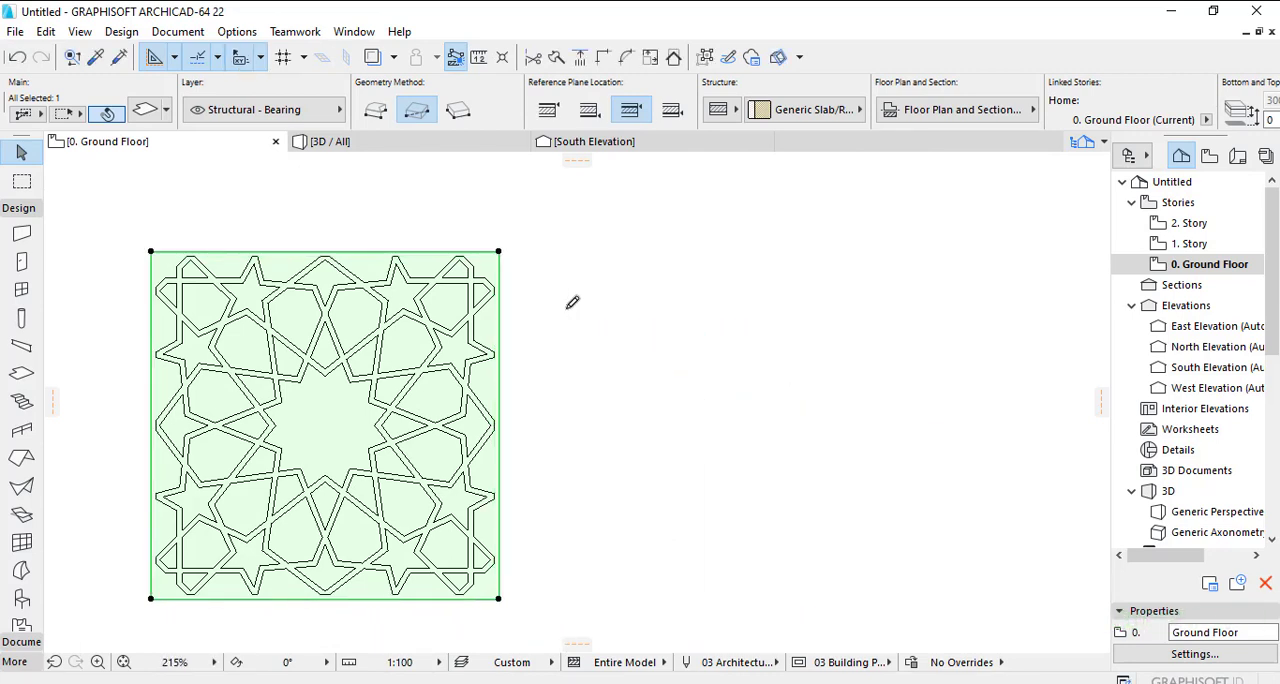
pyautogui.click(553, 320)
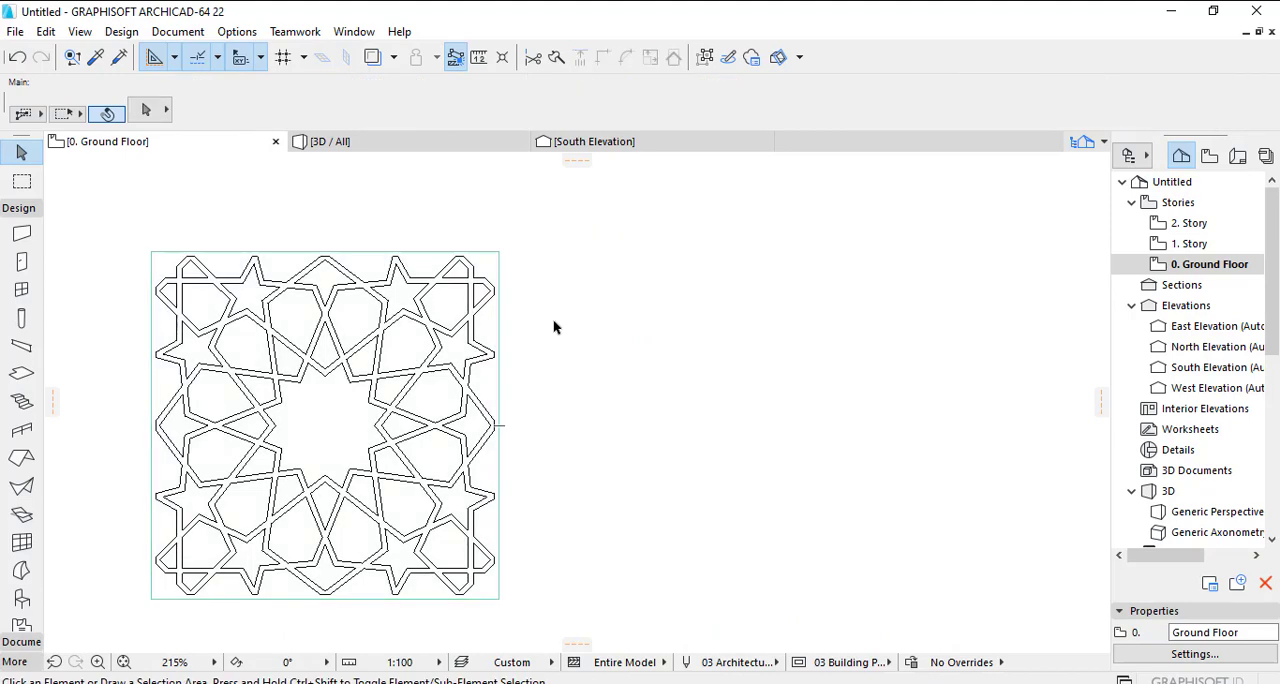
# - Draw a rectangular fill with the 25 % pattern inside the slab, over most of the star pattern
pyautogui.click(18, 208)
pyautogui.click(20, 228)
pyautogui.click(21, 364)
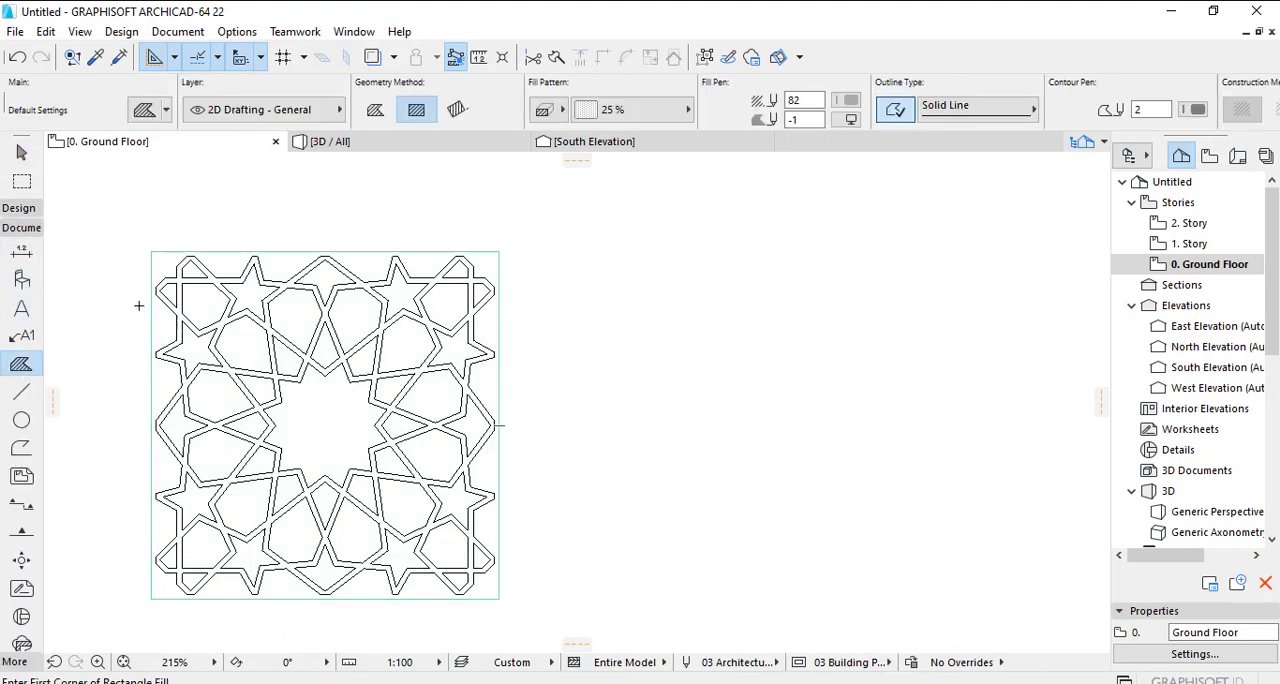
pyautogui.scroll(2, 138, 305)
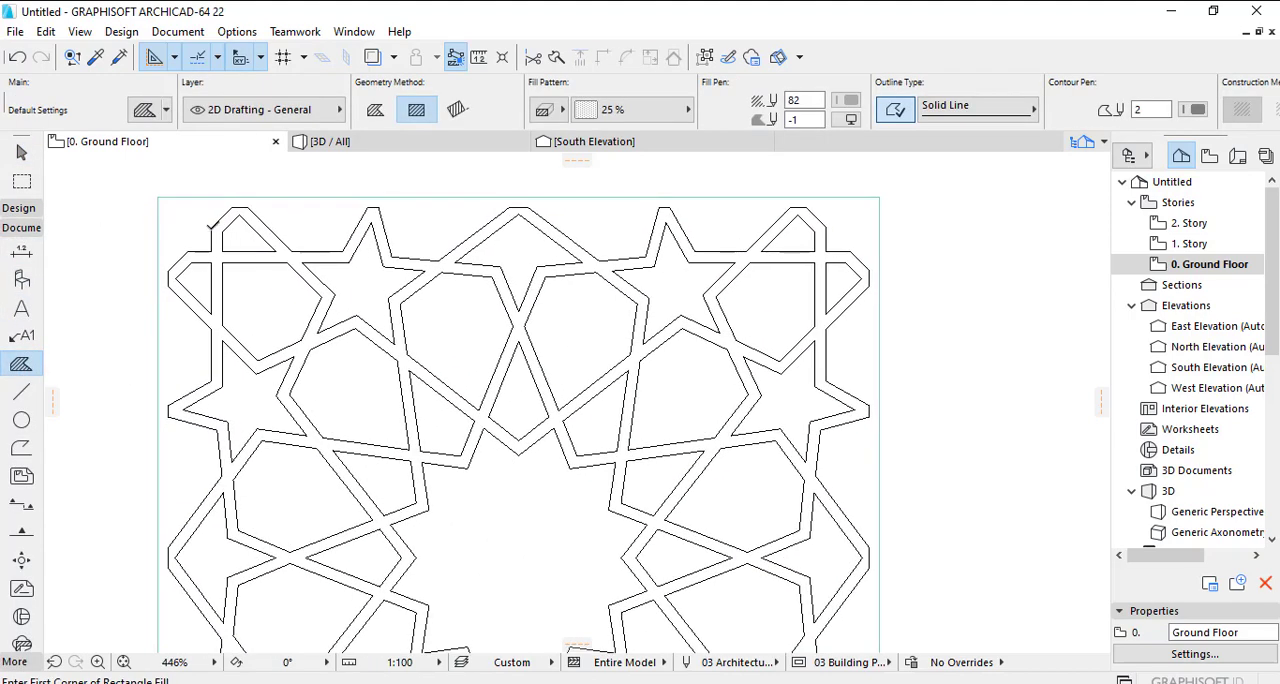
pyautogui.scroll(-2, 210, 226)
pyautogui.click(206, 251)
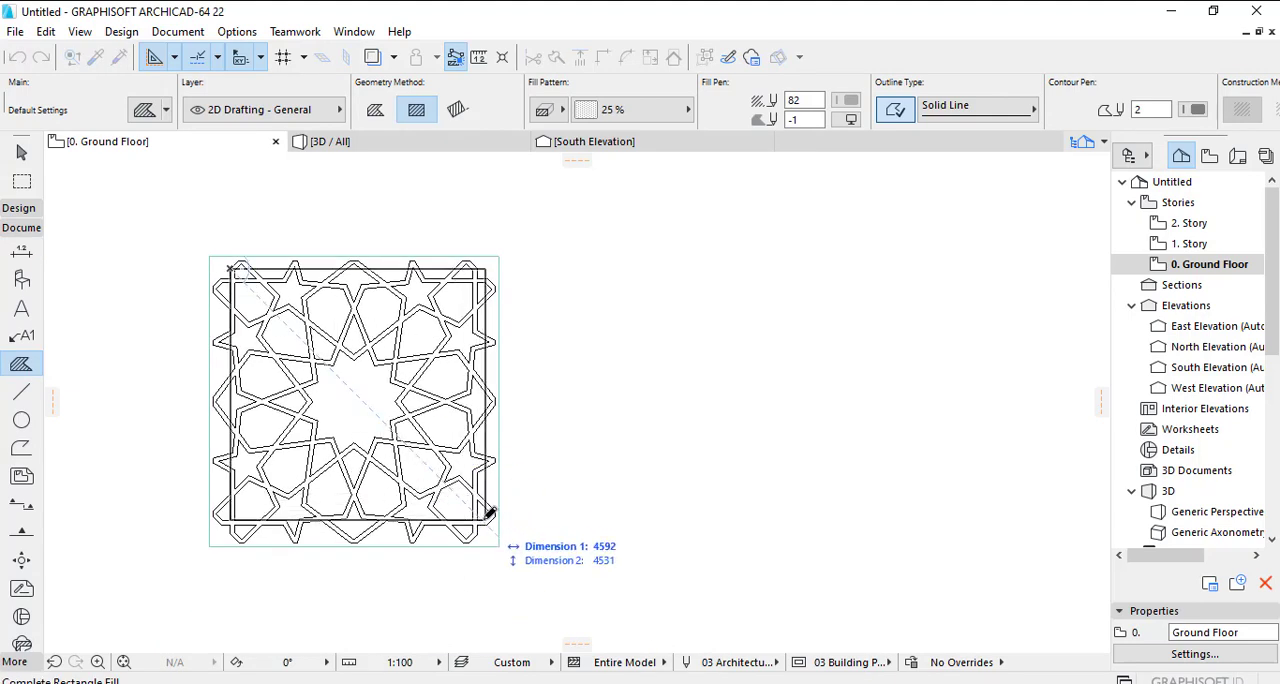
pyautogui.scroll(2, 493, 515)
pyautogui.click(487, 525)
pyautogui.press('Escape')
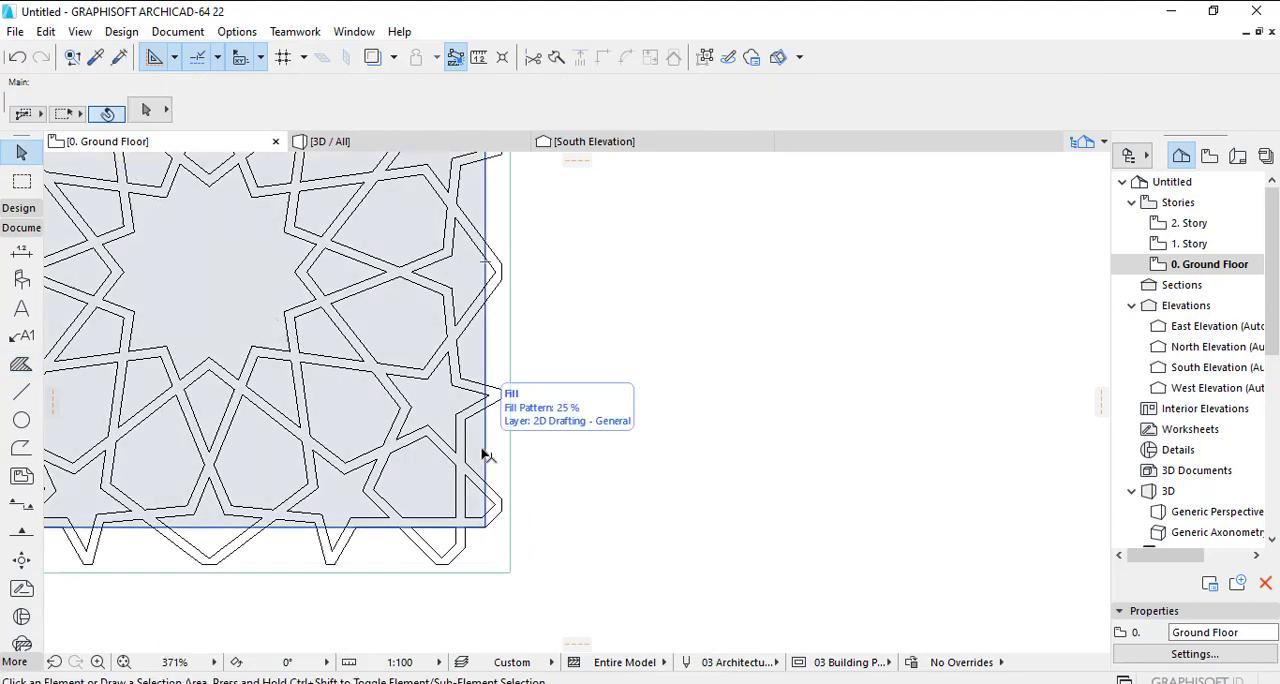
# - Offset the fill's right and lower edges outward to the pattern's outermost points
pyautogui.click(486, 451)
pyautogui.scroll(2, 494, 467)
pyautogui.click(476, 442)
pyautogui.click(510, 534)
pyautogui.moveTo(420, 620); pyautogui.dragTo(526, 468, button='middle')
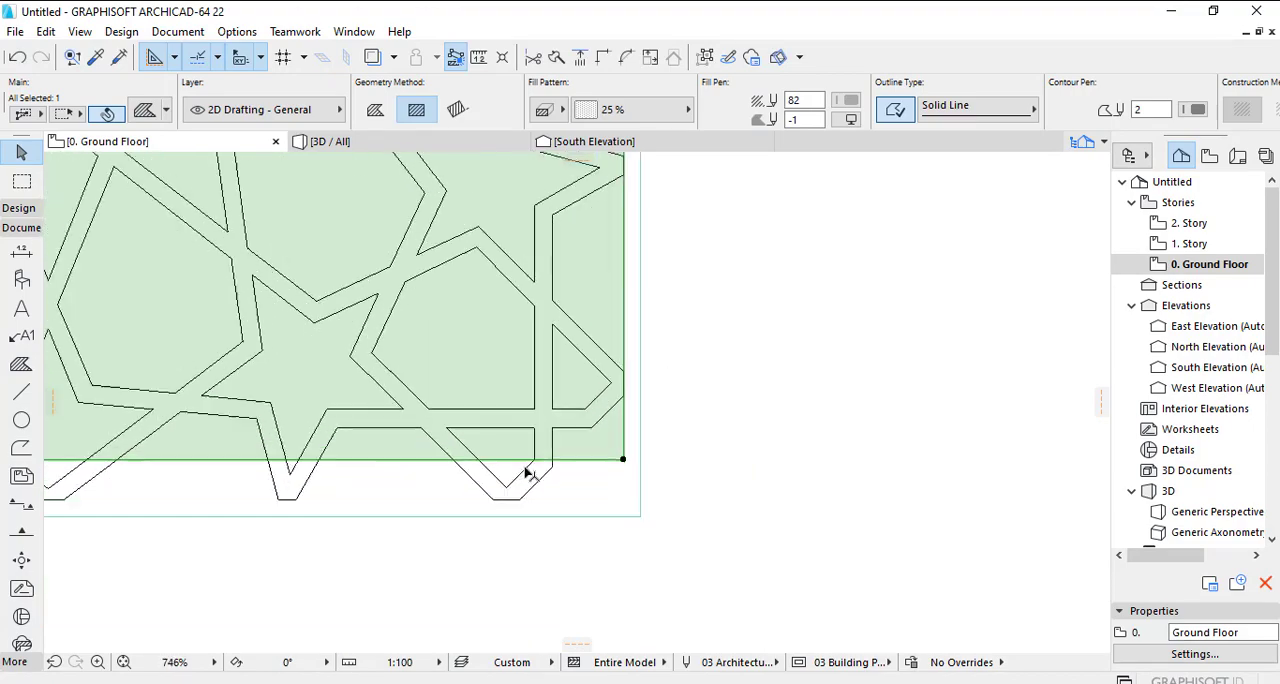
pyautogui.scroll(1, 522, 464)
pyautogui.click(514, 463)
pyautogui.click(589, 516)
pyautogui.scroll(-3, 514, 501)
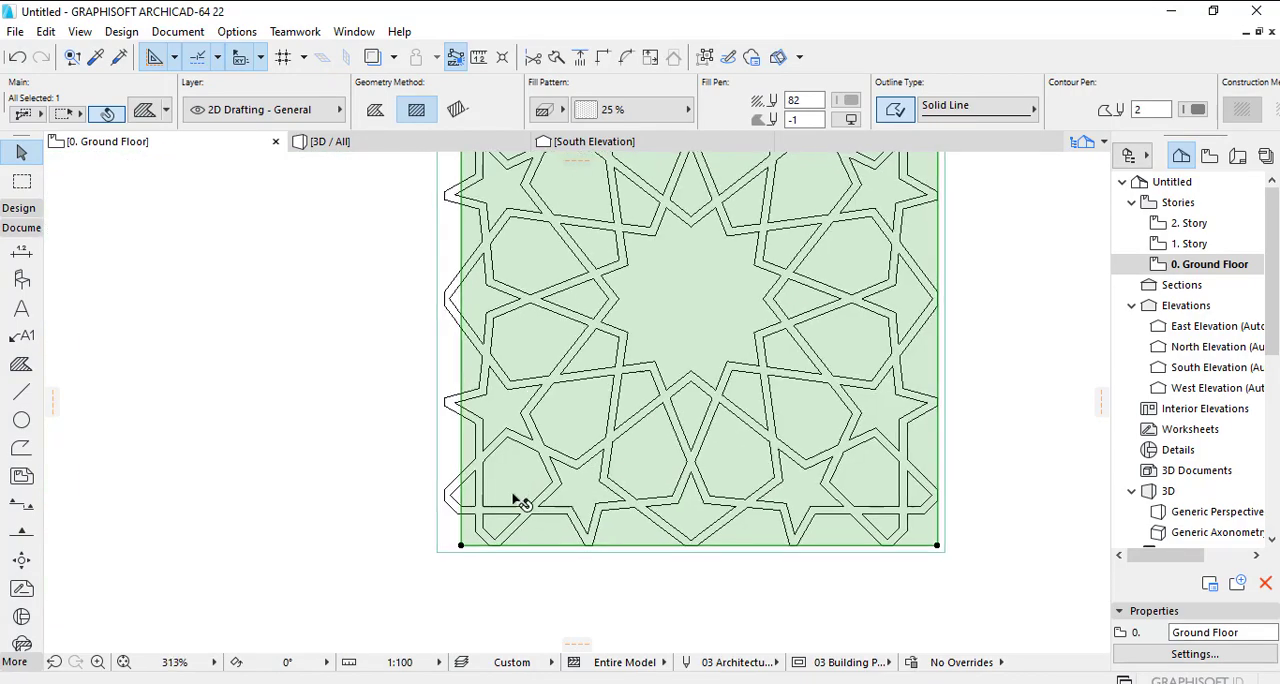
# - Offset the fill's remaining left and upper edges to the pattern's outermost points and deselect the fill
pyautogui.scroll(4, 350, 498)
pyautogui.click(347, 496)
pyautogui.click(263, 483)
pyautogui.scroll(-5, 284, 502)
pyautogui.scroll(-1, 389, 292)
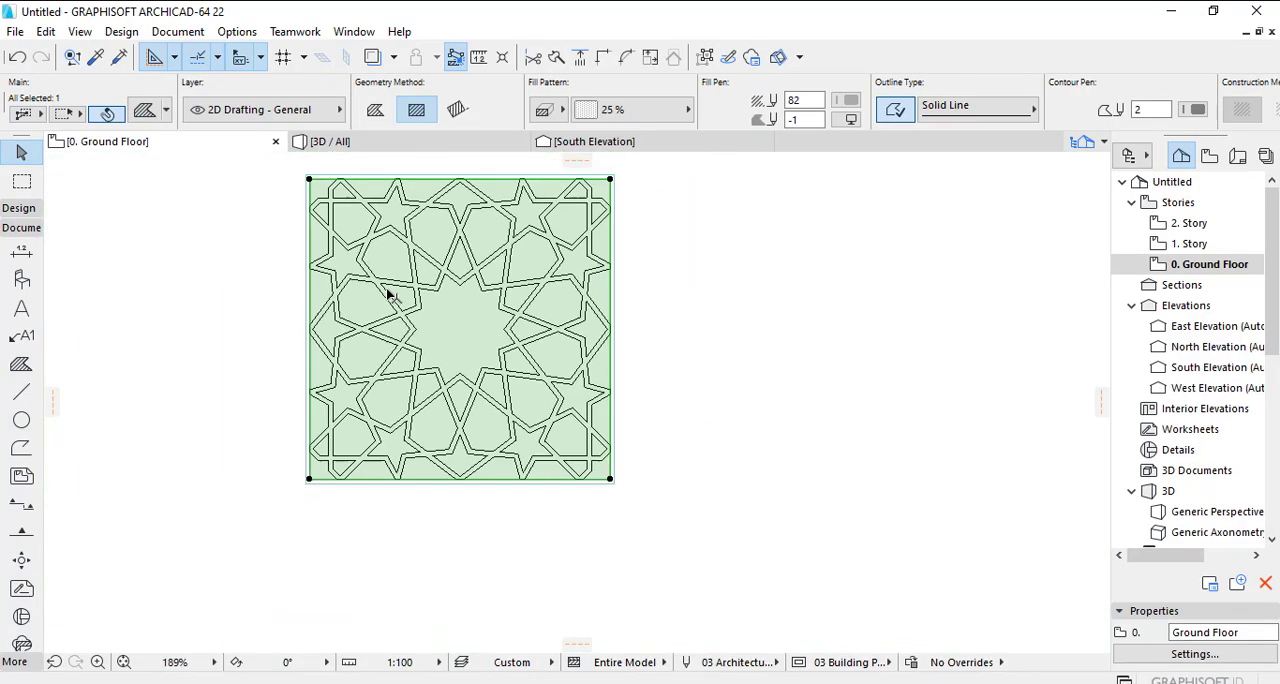
pyautogui.moveTo(389, 294); pyautogui.dragTo(375, 389, button='middle')
pyautogui.click(712, 325)
# - Change the slab from a composite to a basic concrete structure and set its thickness to 100
pyautogui.scroll(7, 630, 276)
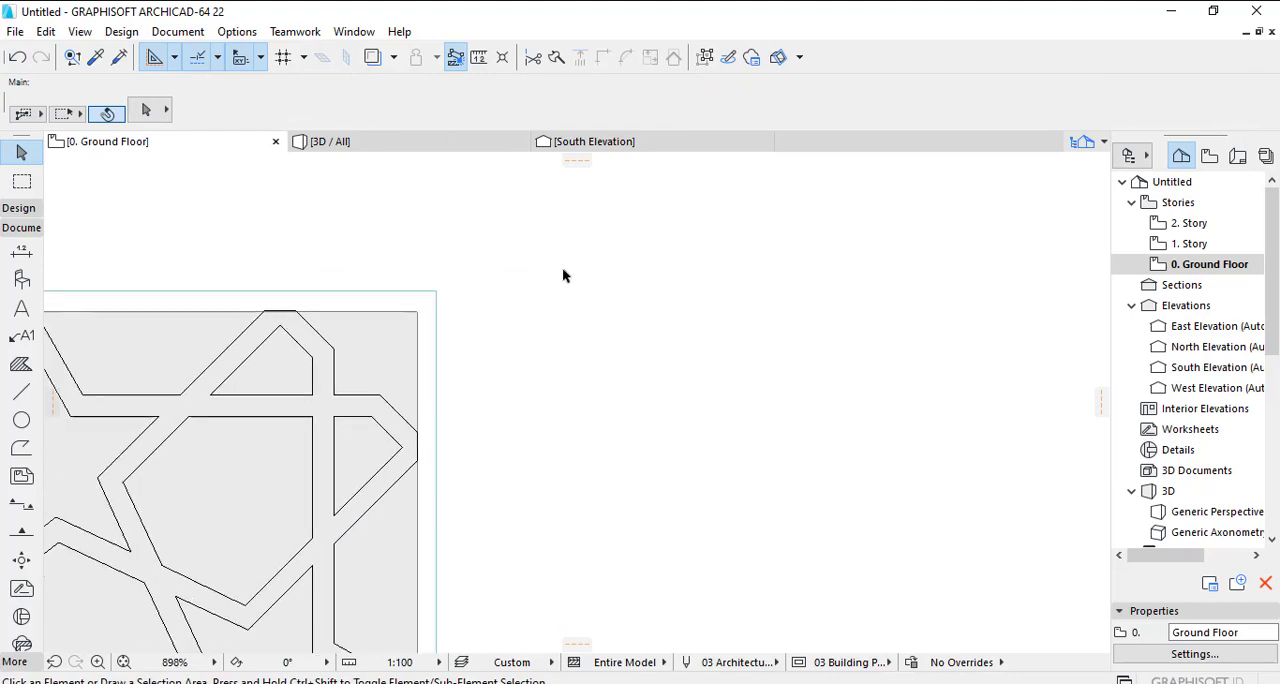
pyautogui.click(393, 314)
pyautogui.click(717, 110)
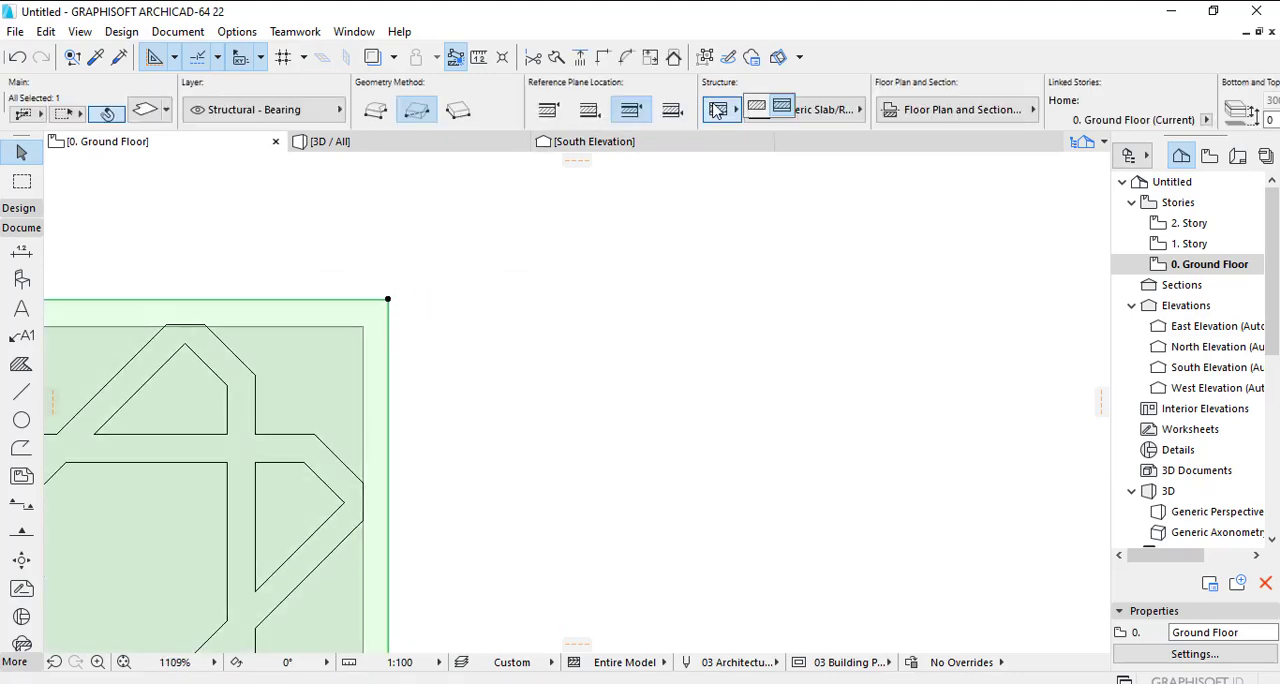
pyautogui.click(786, 112)
pyautogui.scroll(-3, 805, 114)
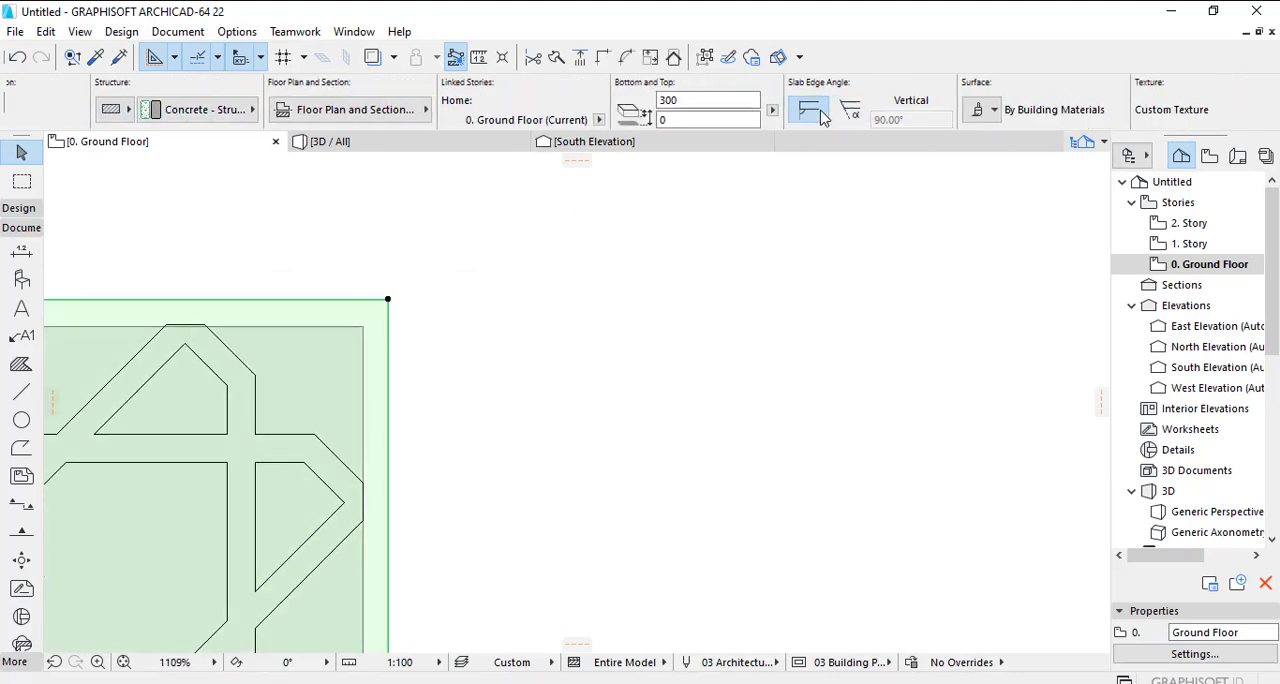
pyautogui.click(668, 101)
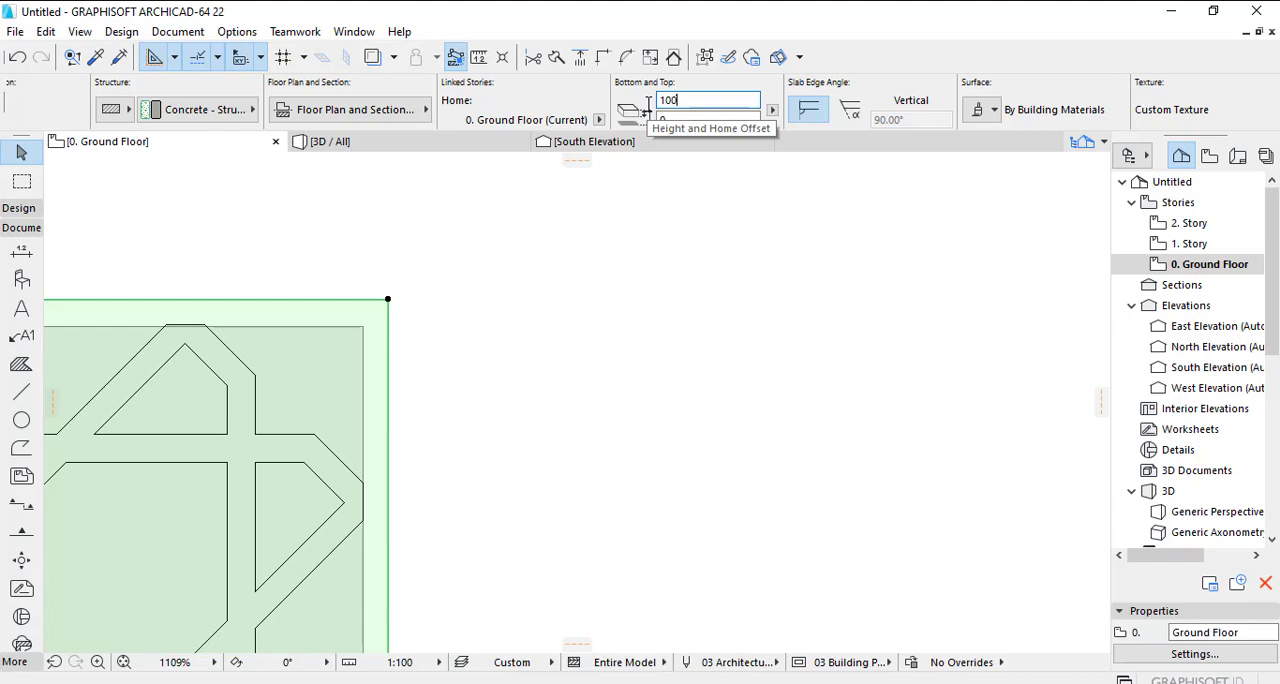
pyautogui.click(576, 254)
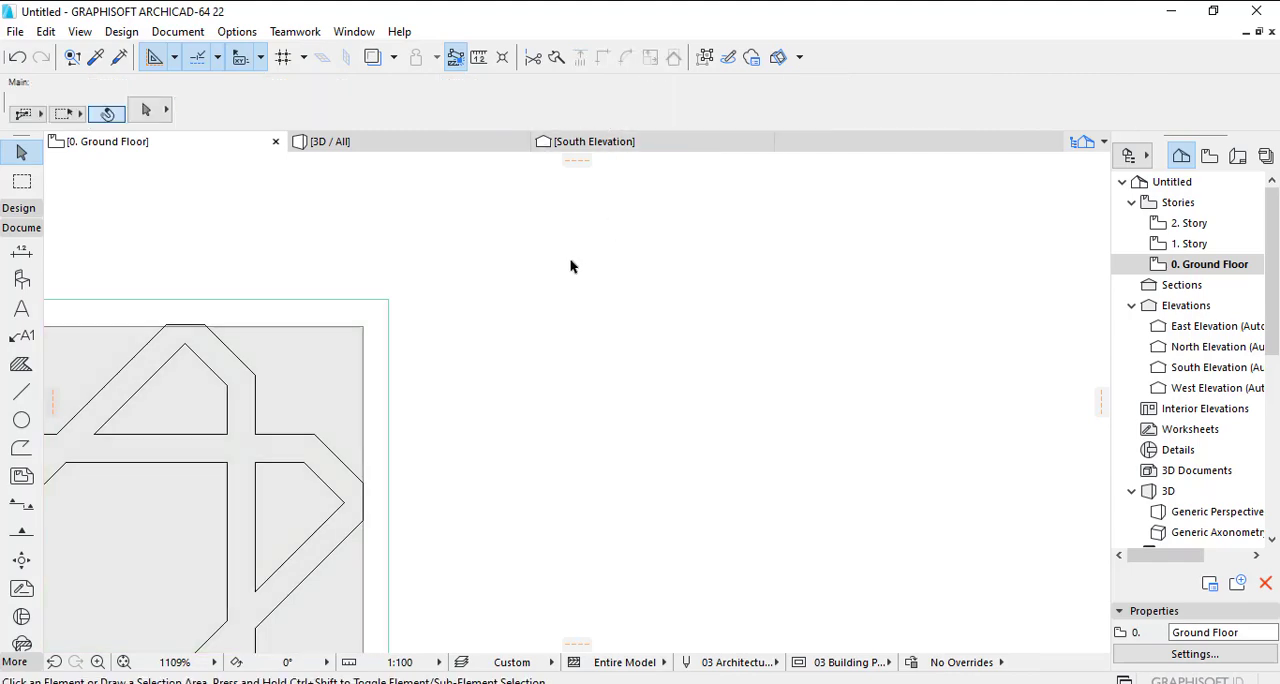
# - Select the slab and use the Slab tool's Magic Wand to cut the first openings along the pattern's upper-right border
pyautogui.scroll(-5, 571, 264)
pyautogui.moveTo(565, 312); pyautogui.dragTo(655, 252, button='middle')
pyautogui.scroll(-1, 655, 258)
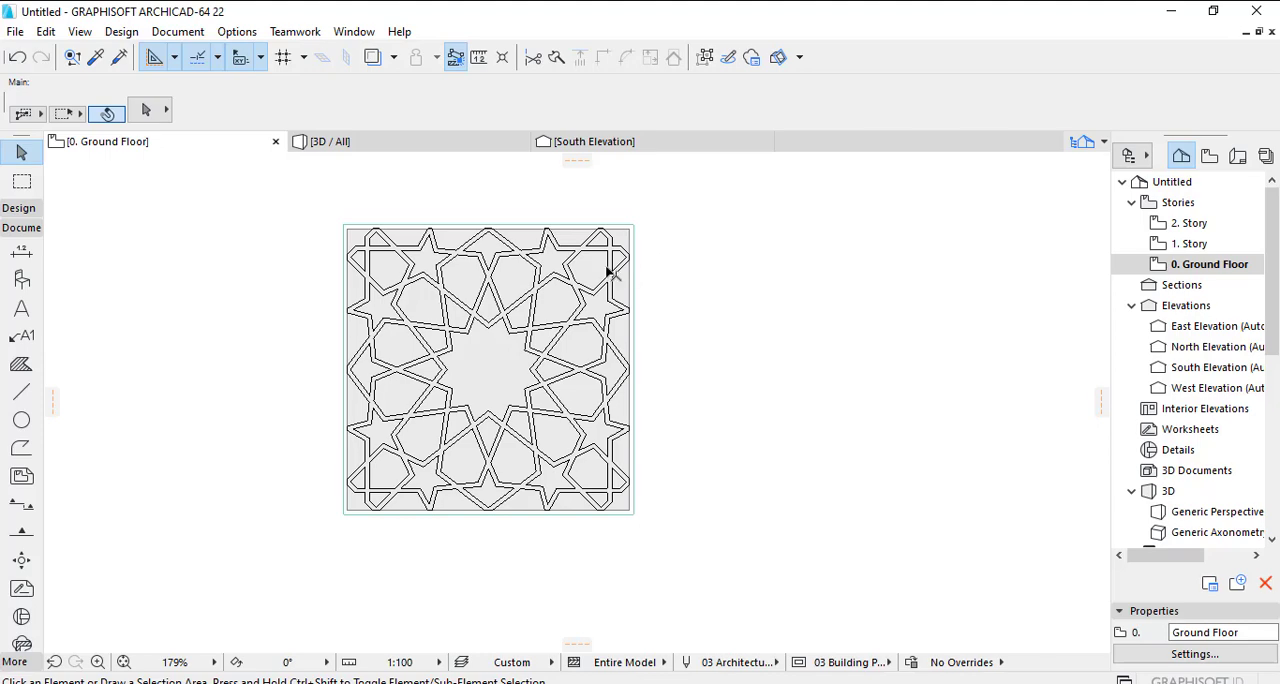
pyautogui.scroll(2, 614, 233)
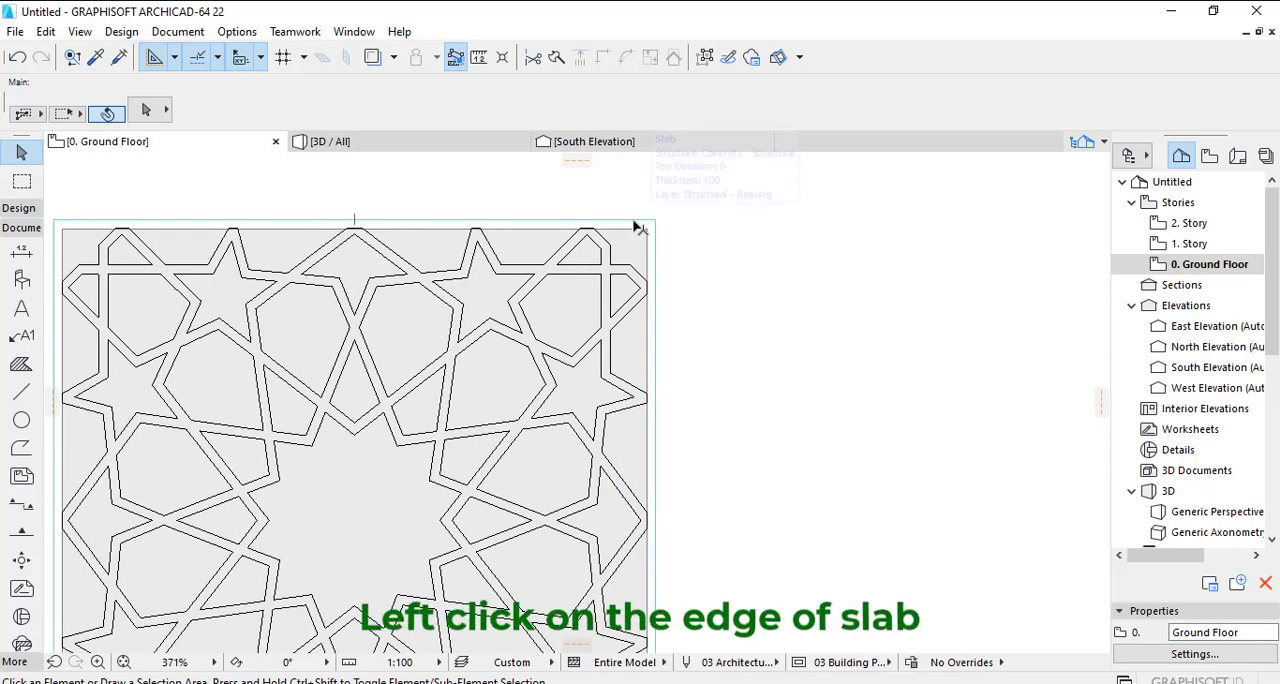
pyautogui.click(632, 224)
pyautogui.click(632, 222)
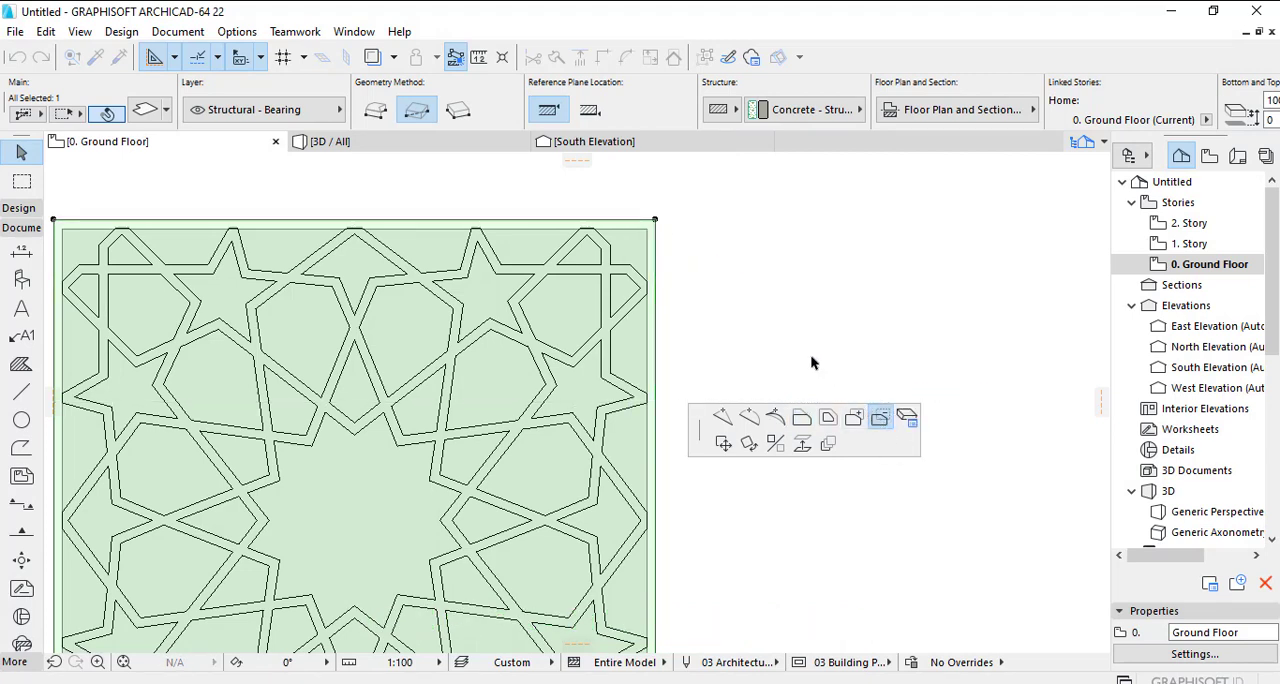
pyautogui.click(16, 210)
pyautogui.click(20, 376)
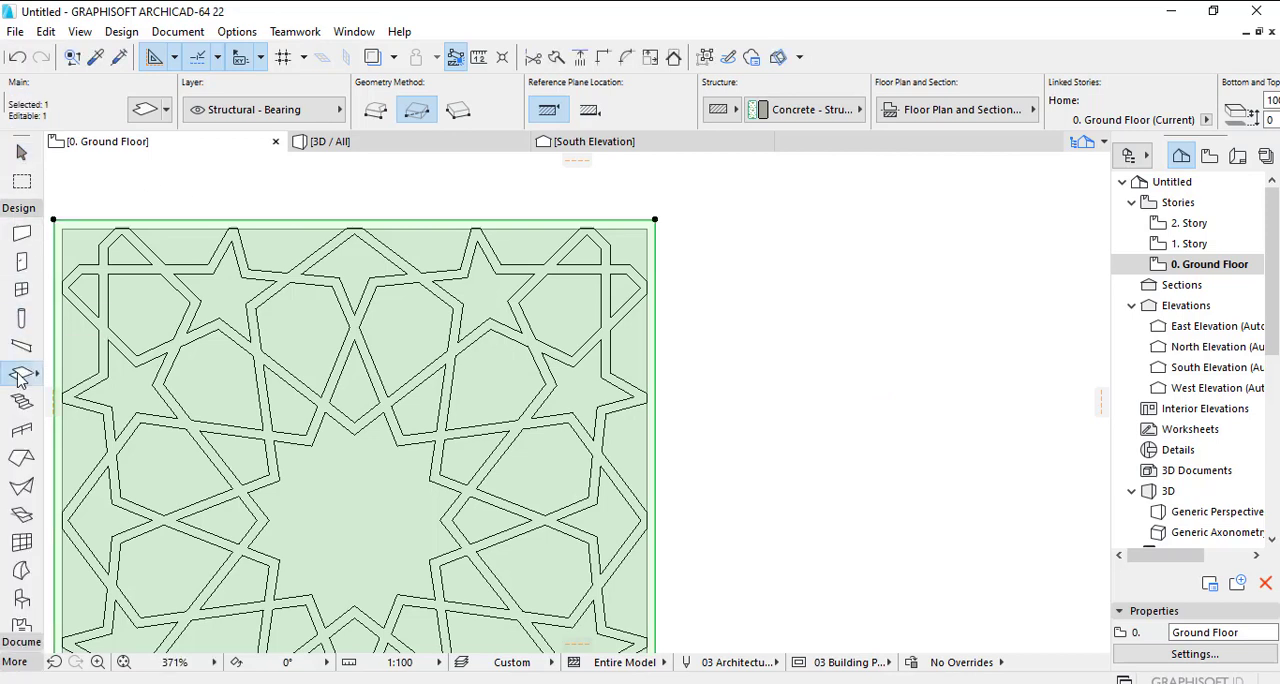
pyautogui.press('space')
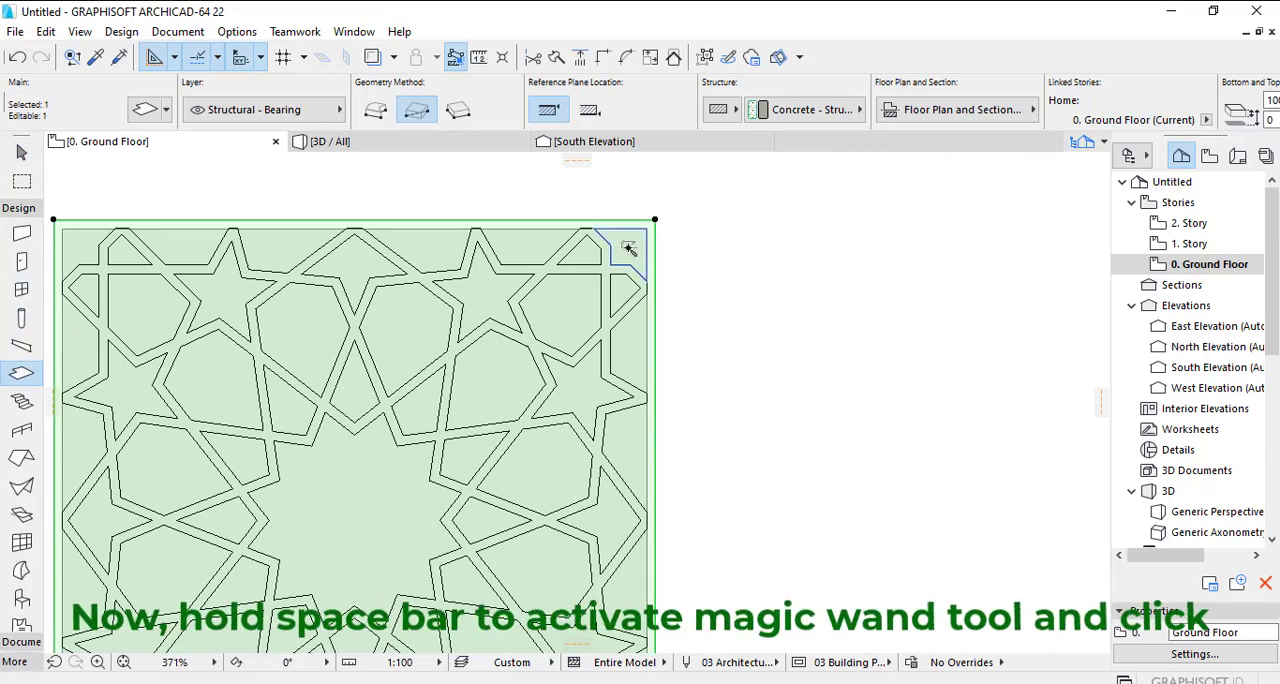
pyautogui.click(508, 248)
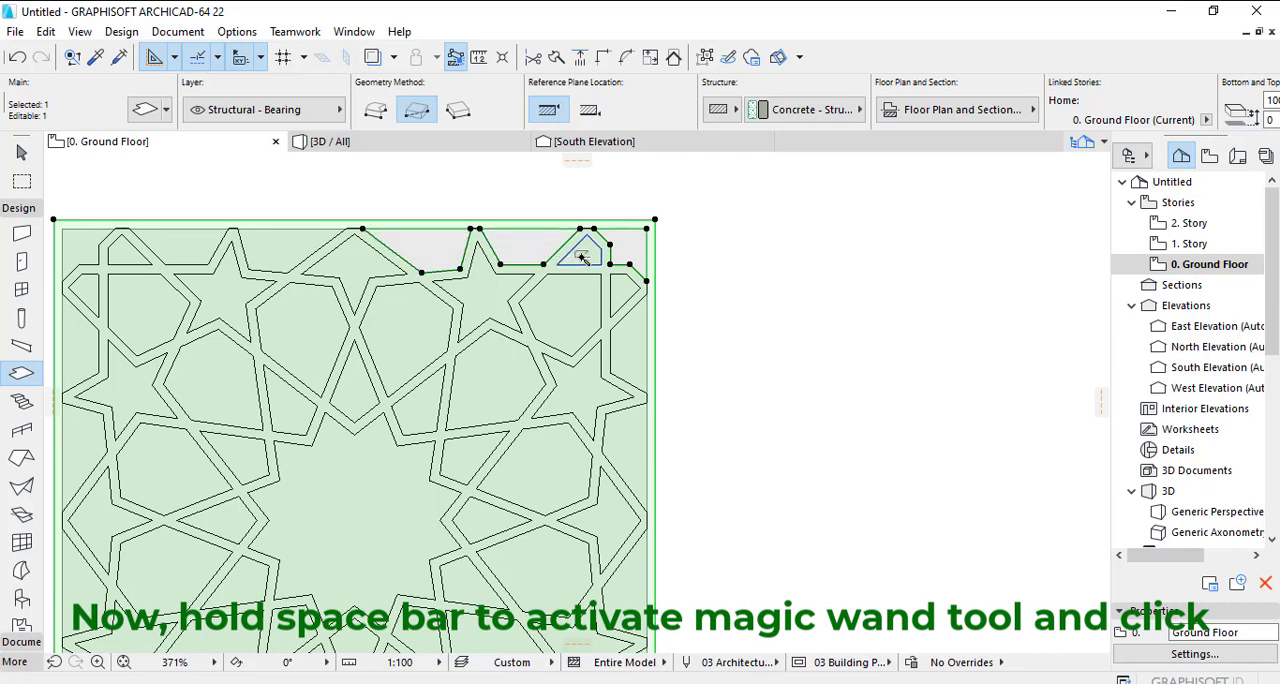
# - Cut Magic Wand openings in the slab for the cells in the pattern's upper-right quarter
pyautogui.click(583, 258)
pyautogui.click(592, 287)
pyautogui.click(627, 290)
pyautogui.click(622, 336)
pyautogui.click(522, 367)
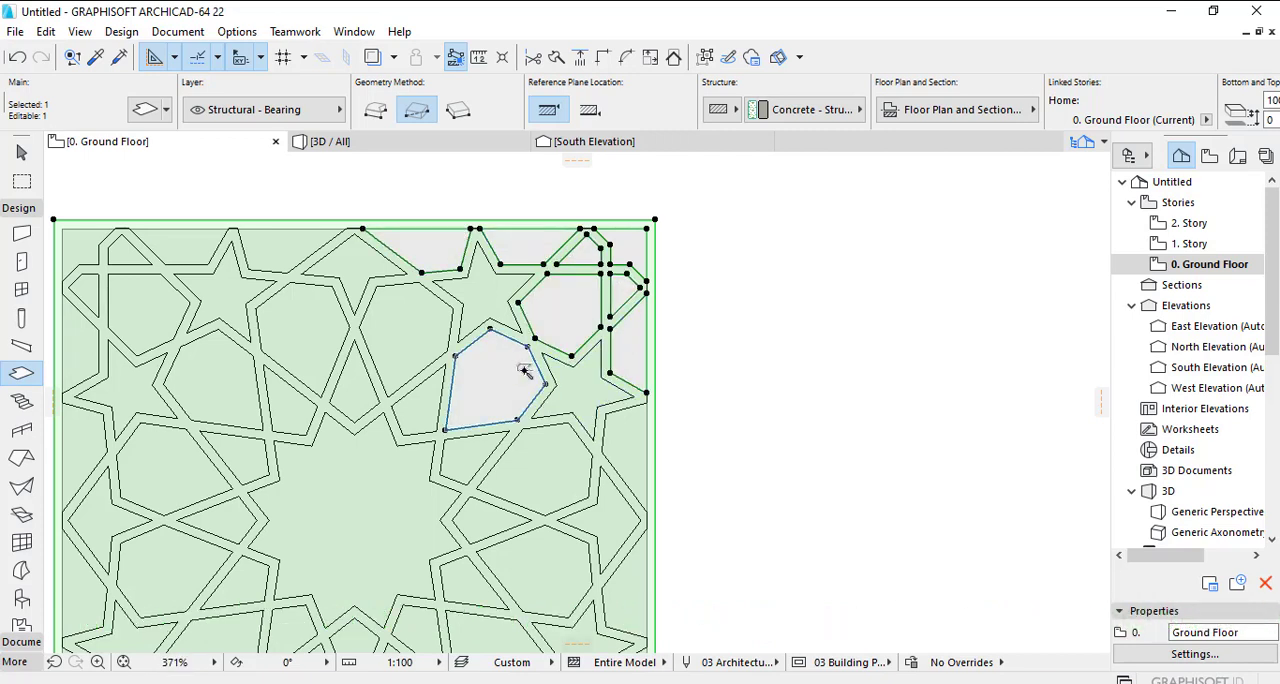
pyautogui.click(561, 378)
pyautogui.click(486, 310)
pyautogui.click(404, 313)
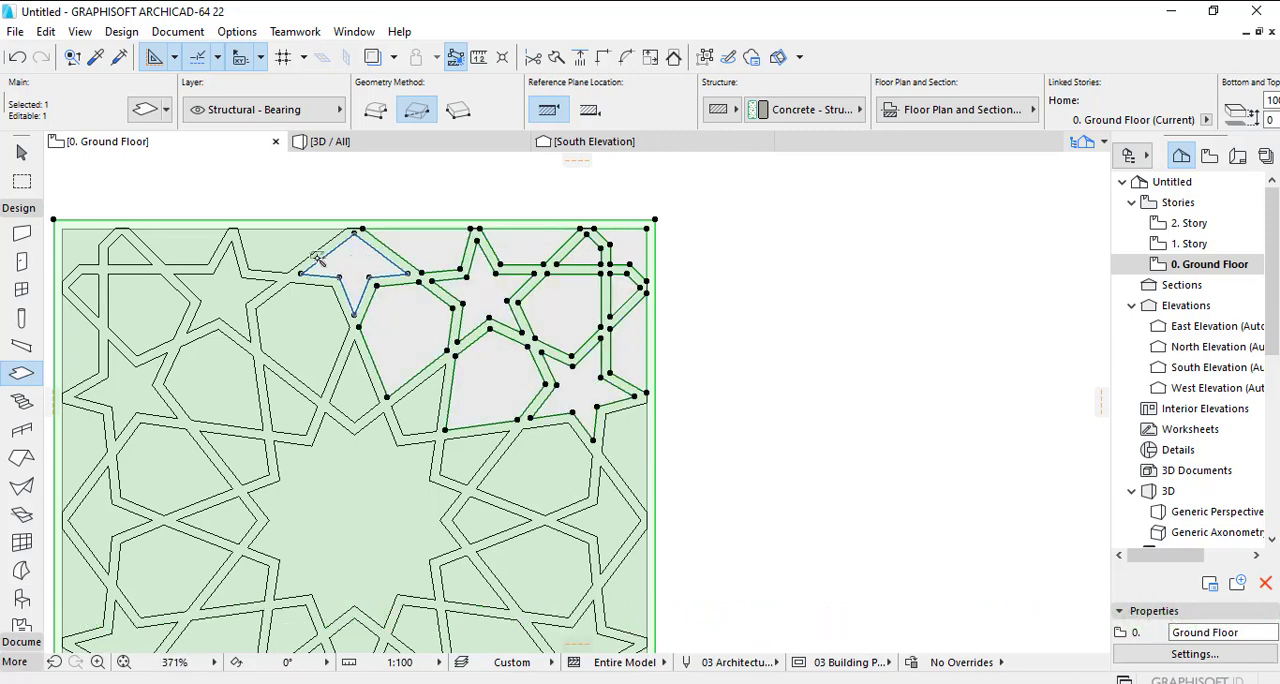
# - Cut slab openings from the pattern cells across the upper middle and upper-left corner with the Magic Wand
pyautogui.click(318, 258)
pyautogui.click(393, 347)
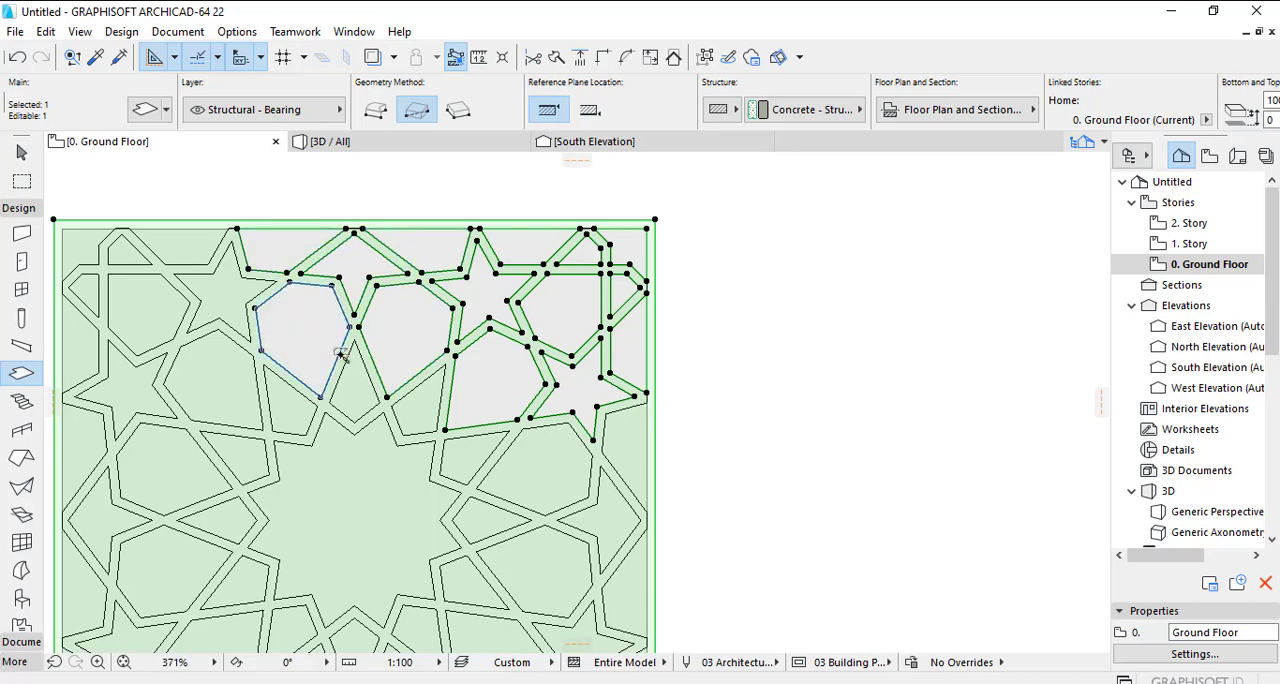
pyautogui.click(232, 290)
pyautogui.click(156, 291)
pyautogui.click(178, 247)
pyautogui.click(123, 254)
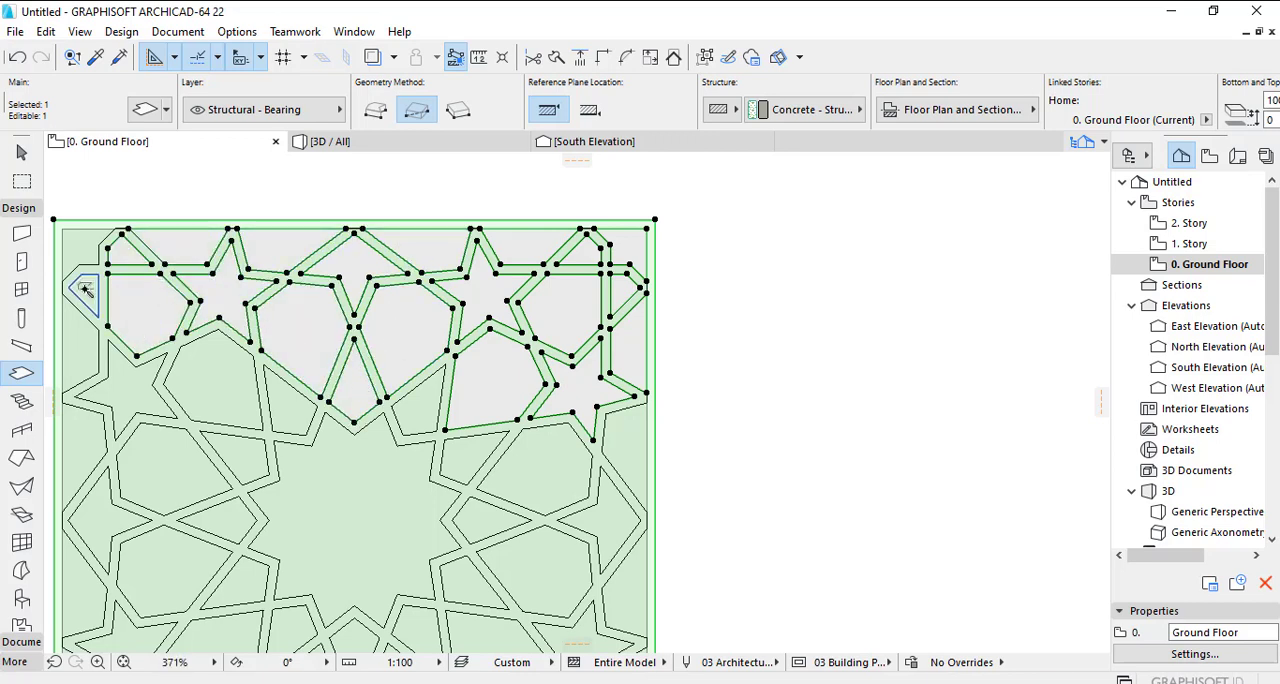
pyautogui.click(86, 288)
pyautogui.click(84, 248)
pyautogui.click(82, 345)
pyautogui.click(121, 377)
# - Cut slab openings from the cells on the pattern's right side, beside the central star
pyautogui.click(420, 433)
pyautogui.click(466, 456)
pyautogui.click(538, 462)
pyautogui.click(628, 451)
pyautogui.scroll(-2, 648, 452)
pyautogui.moveTo(648, 455); pyautogui.dragTo(650, 298, button='middle')
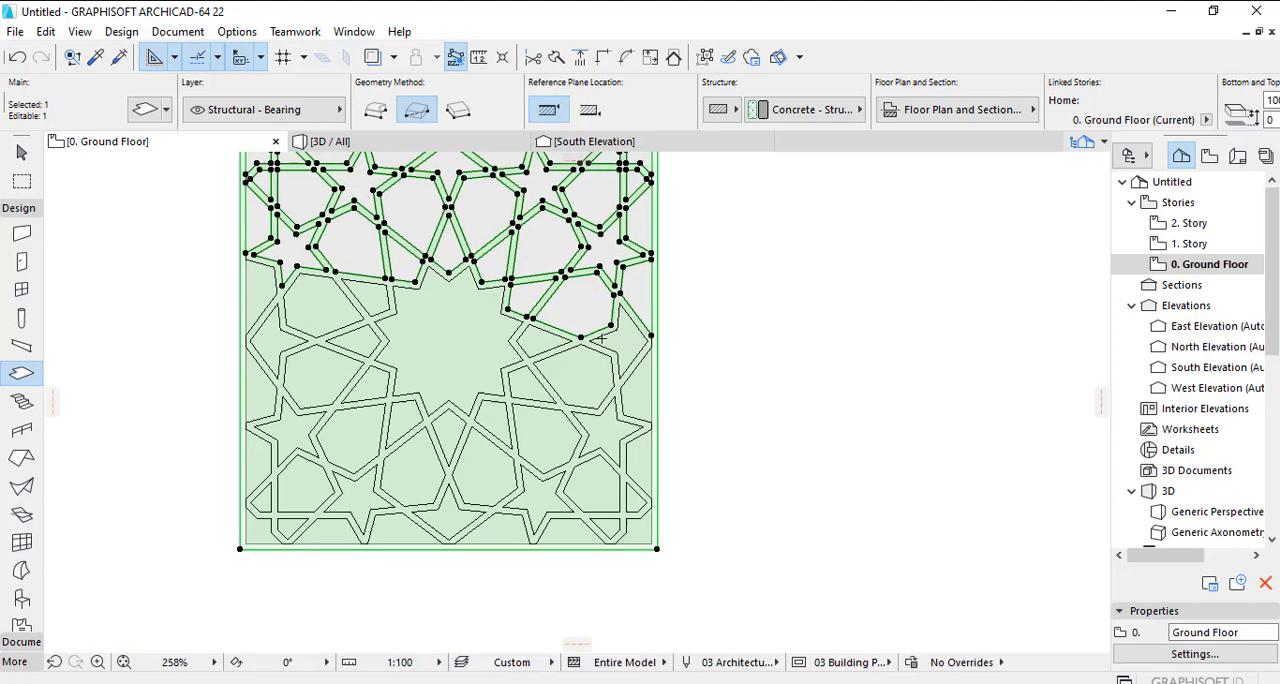
pyautogui.click(622, 340)
pyautogui.click(634, 385)
# - Cut slab openings for the central star and the cells along the pattern's left side
pyautogui.click(358, 342)
pyautogui.click(325, 310)
pyautogui.click(264, 286)
pyautogui.click(271, 338)
pyautogui.click(258, 386)
pyautogui.click(286, 430)
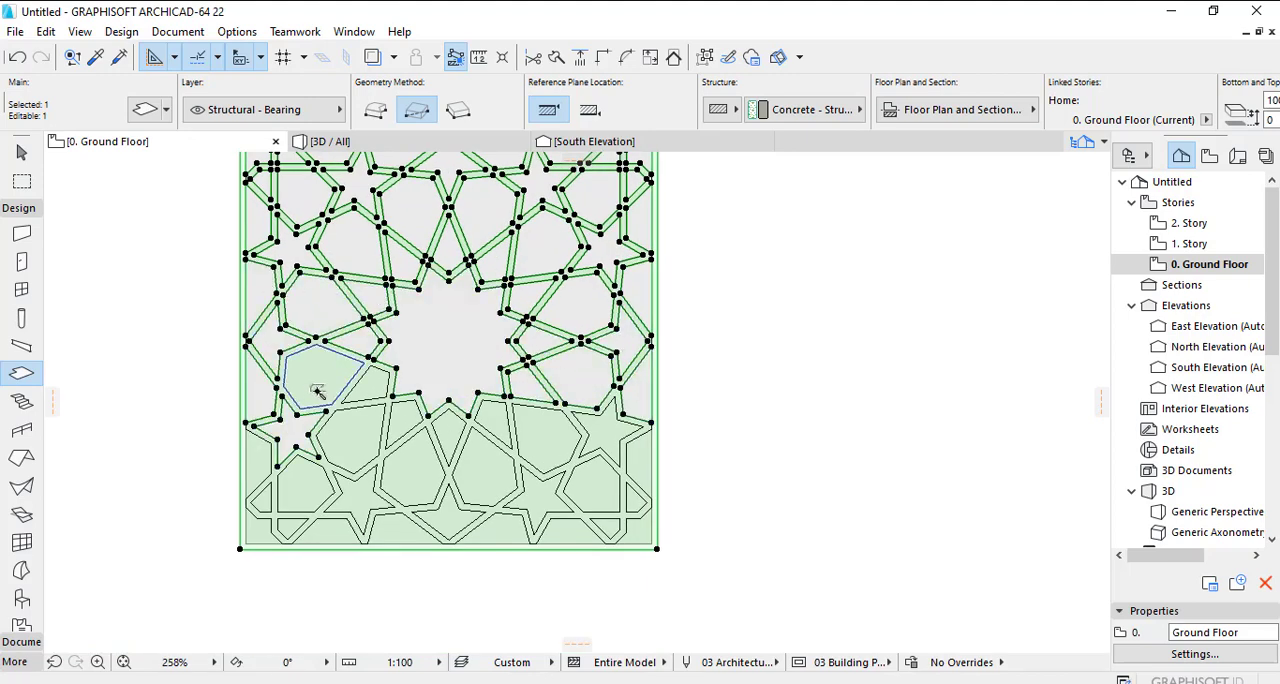
pyautogui.click(318, 389)
pyautogui.click(350, 432)
# - Cut the remaining slab openings across the lower part of the pattern and deselect the slab
pyautogui.click(536, 431)
pyautogui.click(540, 495)
pyautogui.click(598, 485)
pyautogui.click(613, 428)
pyautogui.click(640, 462)
pyautogui.click(635, 500)
pyautogui.click(637, 531)
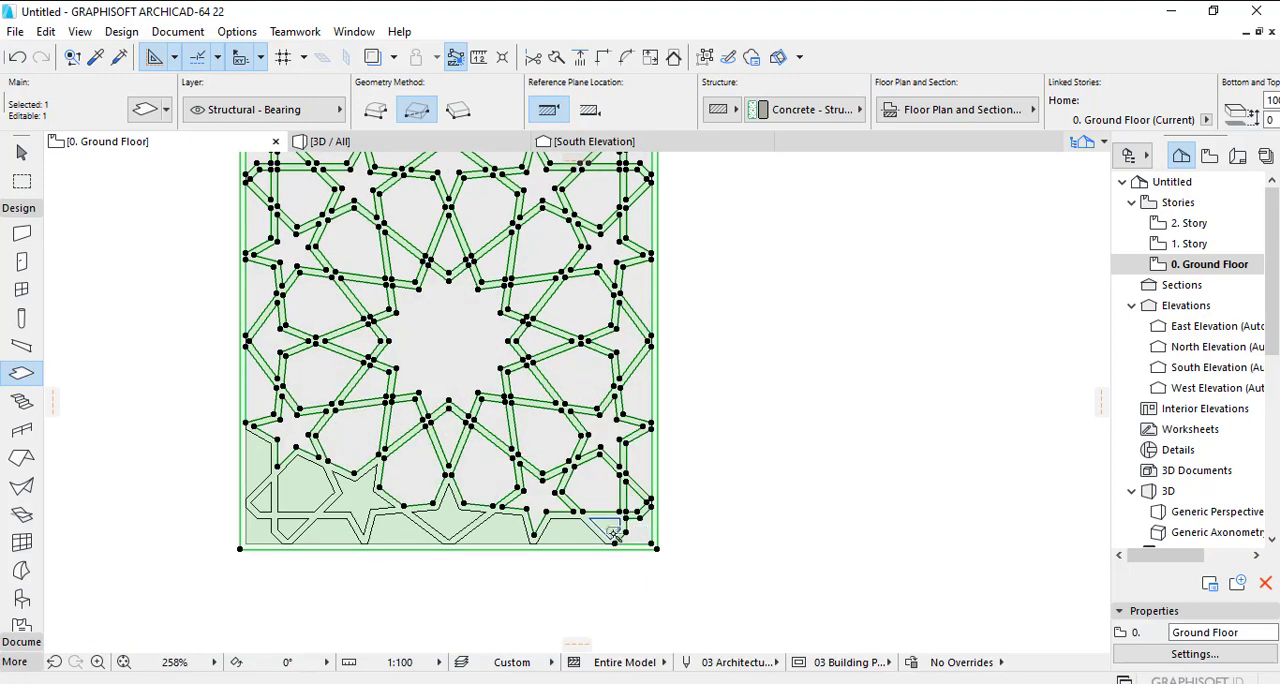
pyautogui.click(611, 528)
pyautogui.click(290, 528)
pyautogui.click(298, 485)
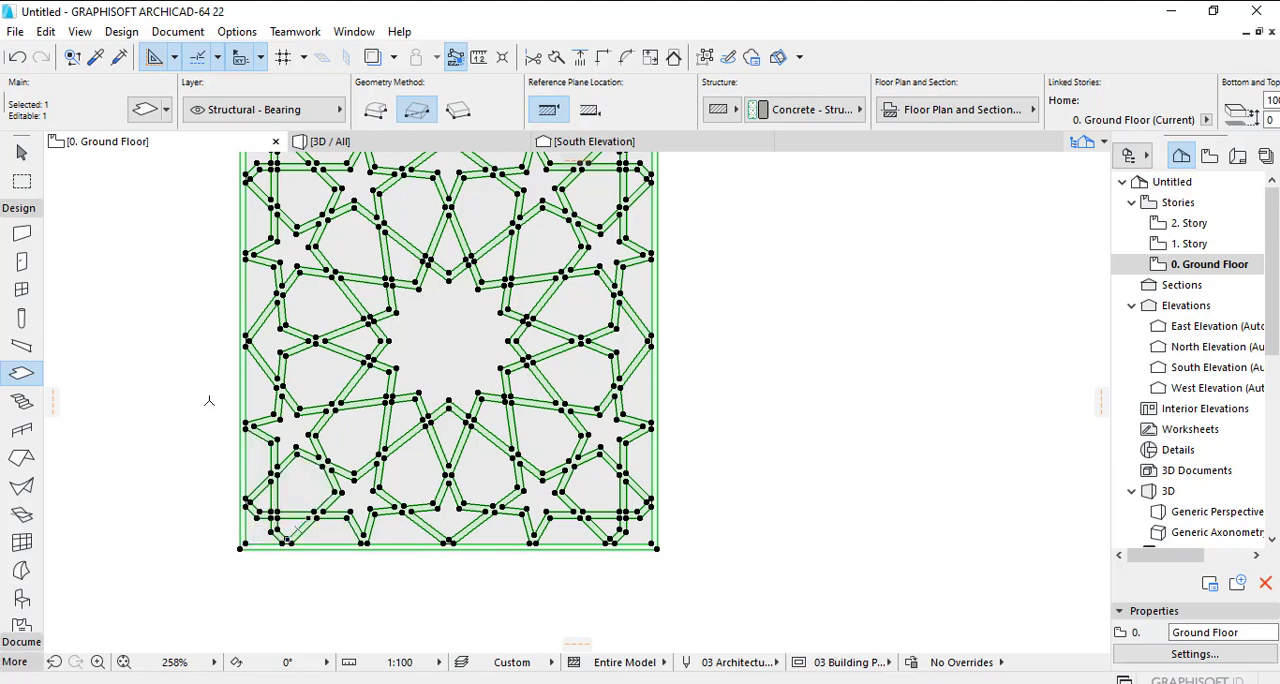
pyautogui.click(21, 152)
pyautogui.click(709, 323)
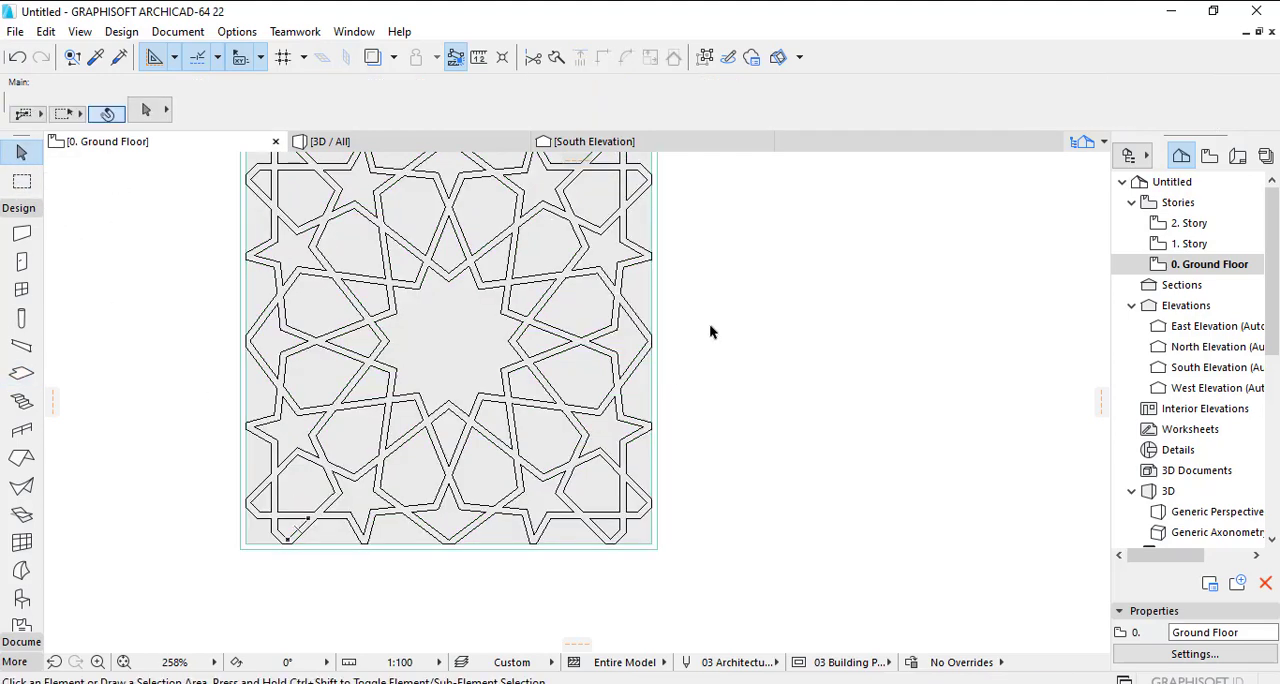
# - Delete the 25 % fill that surrounds the star pattern
pyautogui.scroll(1, 712, 320)
pyautogui.click(630, 287)
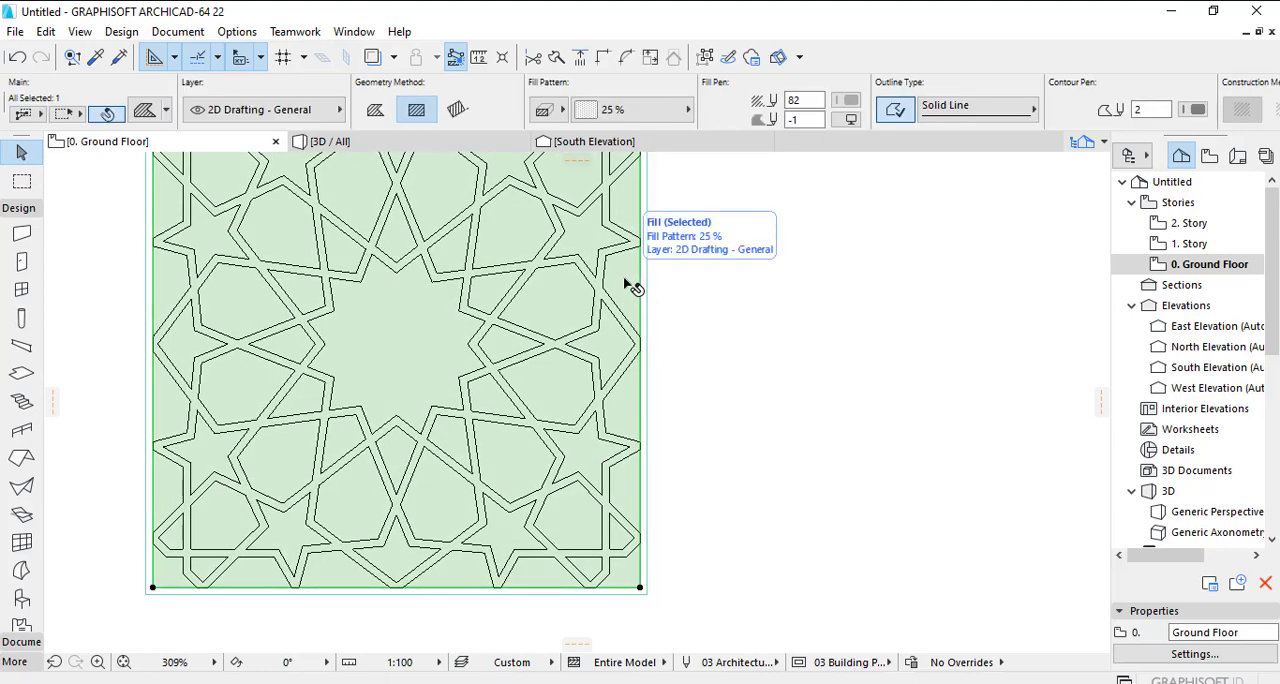
pyautogui.press('Delete')
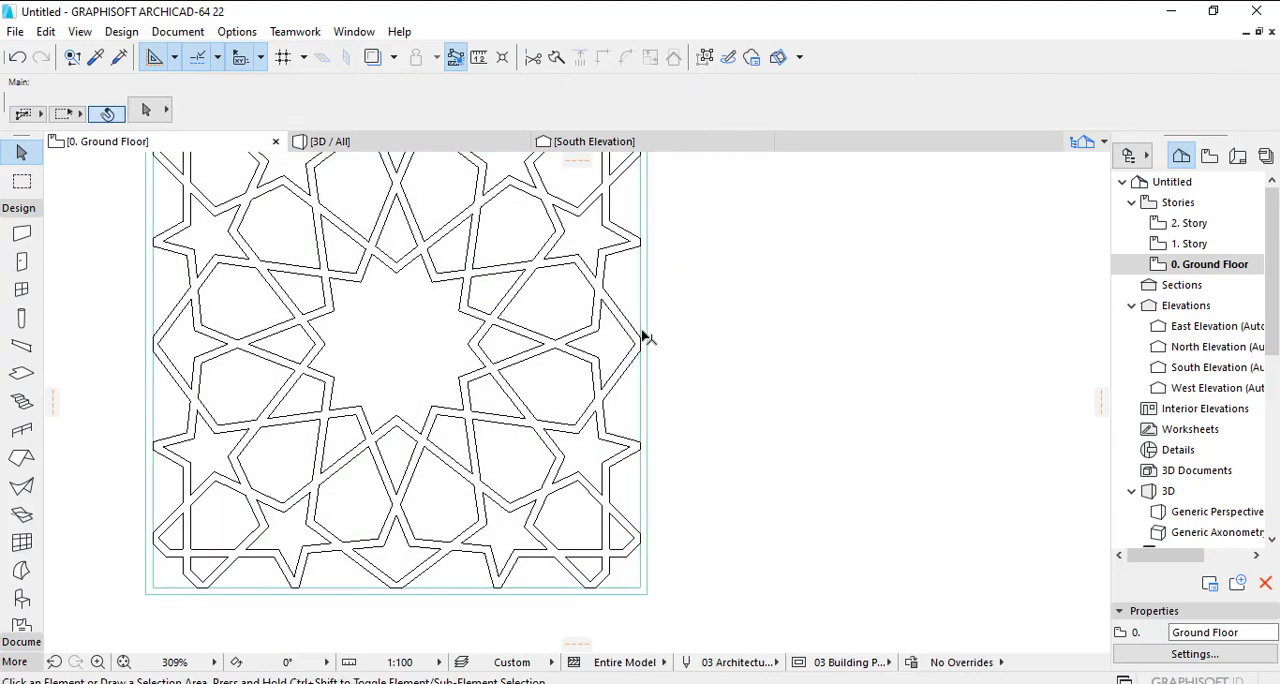
# - Move the perforated slab about 7720 to the right, clear of the imported pattern lines
pyautogui.scroll(5, 656, 401)
pyautogui.click(620, 414)
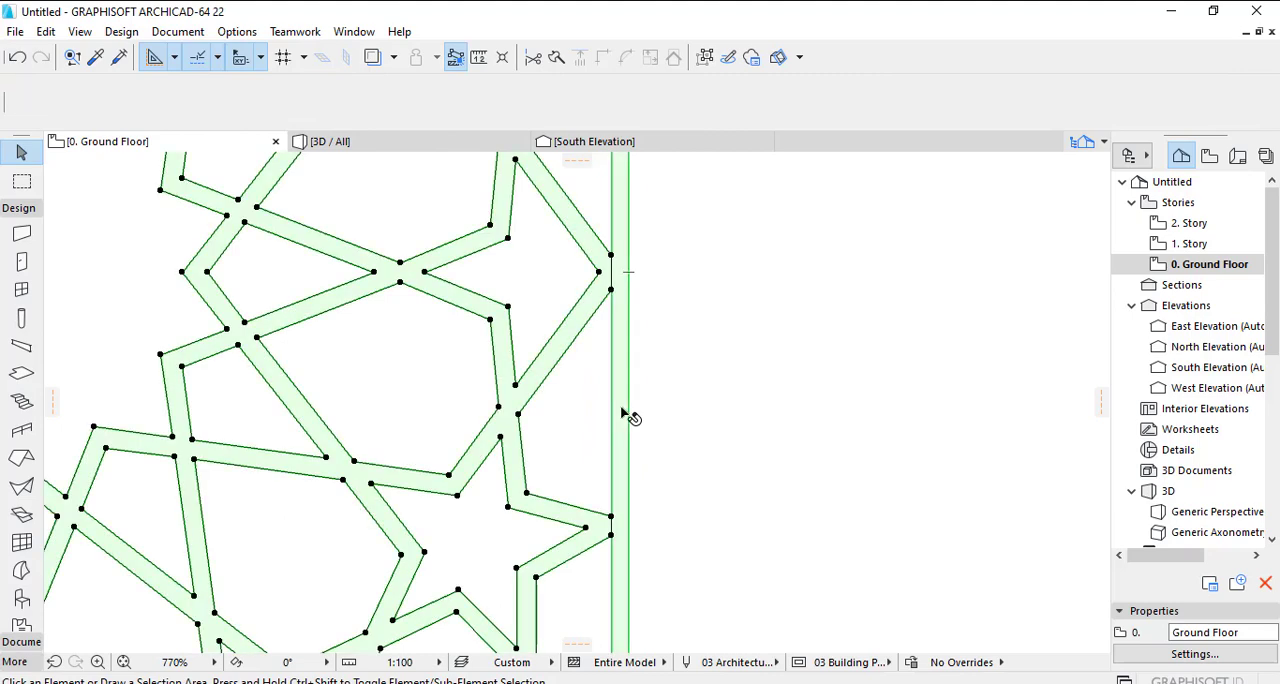
pyautogui.scroll(-4, 622, 414)
pyautogui.hotkey('ctrl', 'd')
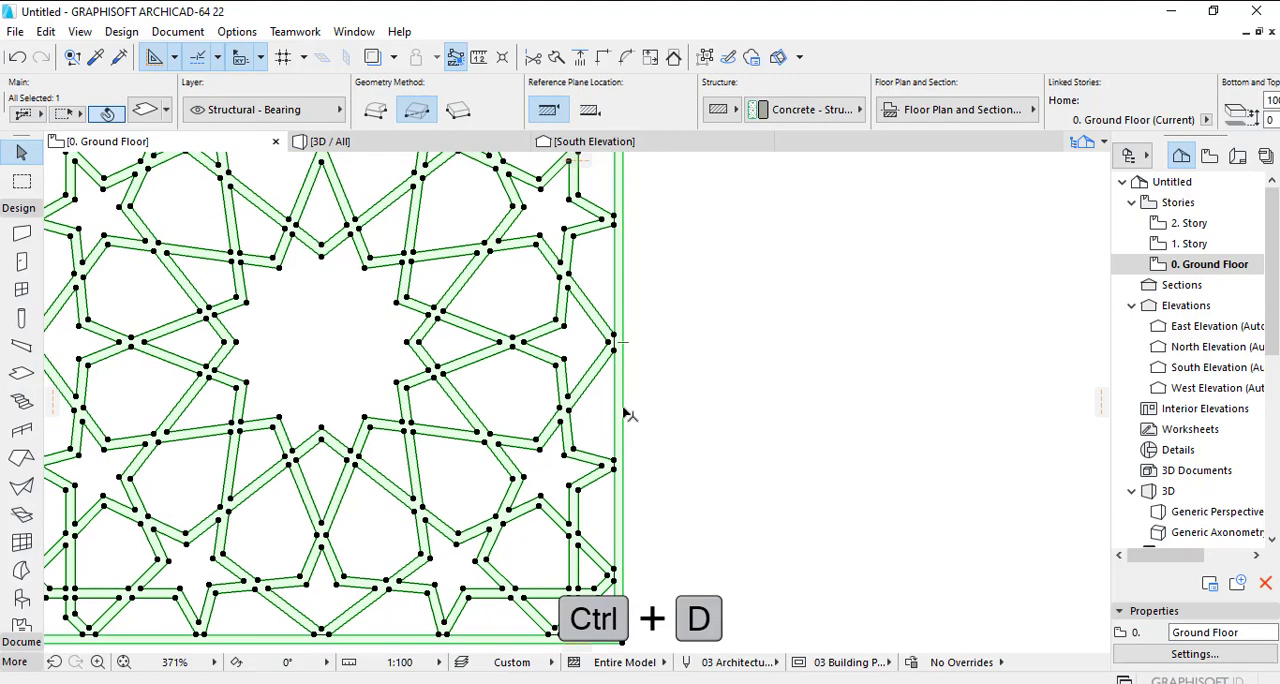
pyautogui.click(622, 412)
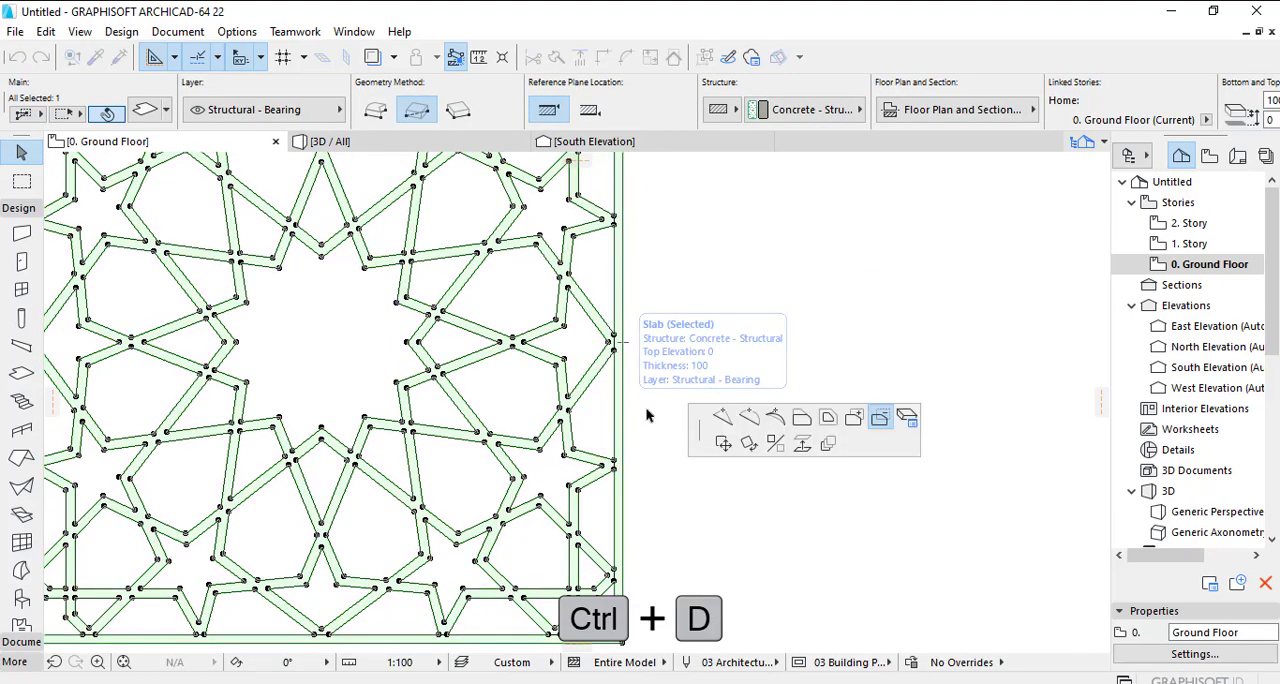
pyautogui.click(722, 443)
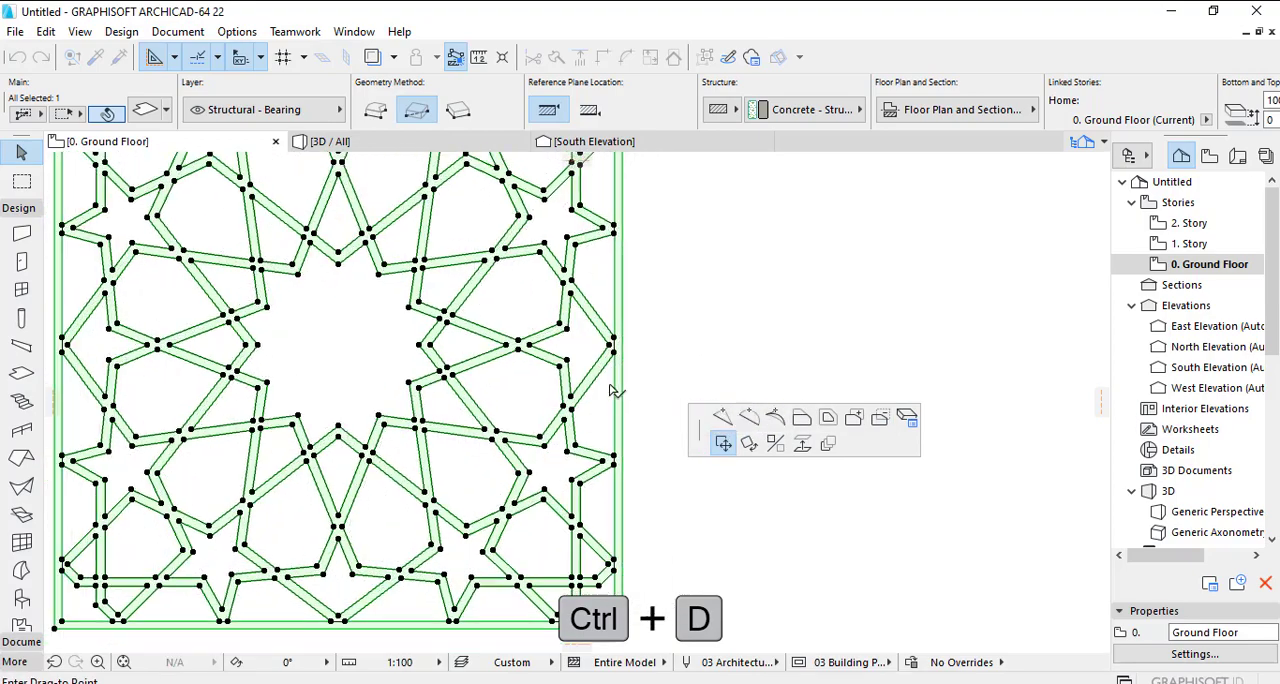
pyautogui.scroll(-6, 640, 380)
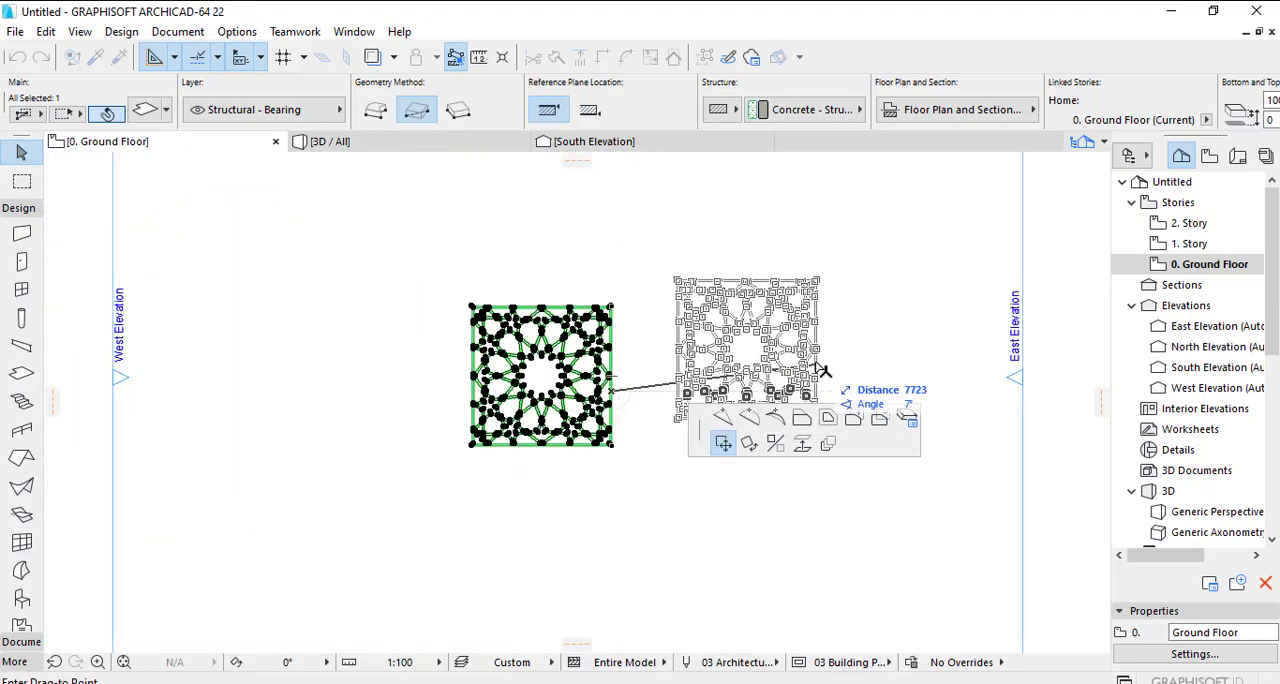
pyautogui.click(822, 370)
# - Delete all the imported star pattern lines at the slab's original location
pyautogui.click(640, 297)
pyautogui.moveTo(630, 282); pyautogui.dragTo(424, 494)
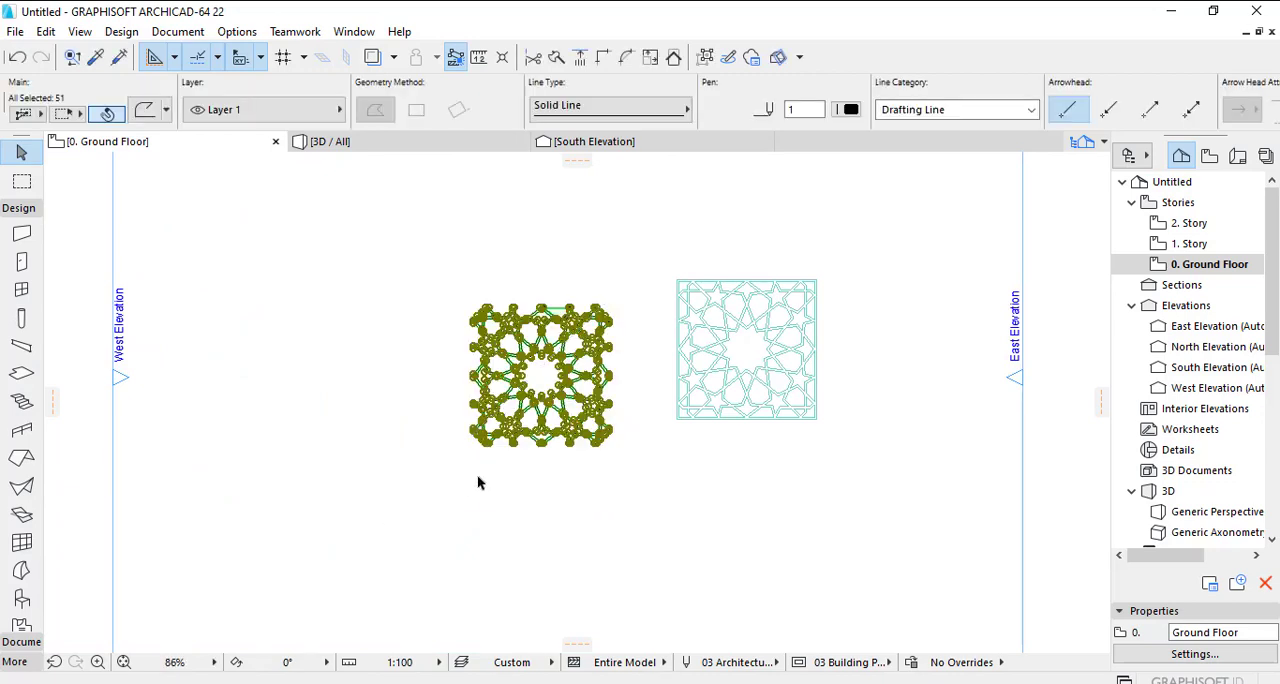
pyautogui.press('Delete')
pyautogui.scroll(1, 755, 370)
pyautogui.scroll(1, 755, 370)
pyautogui.click(758, 365)
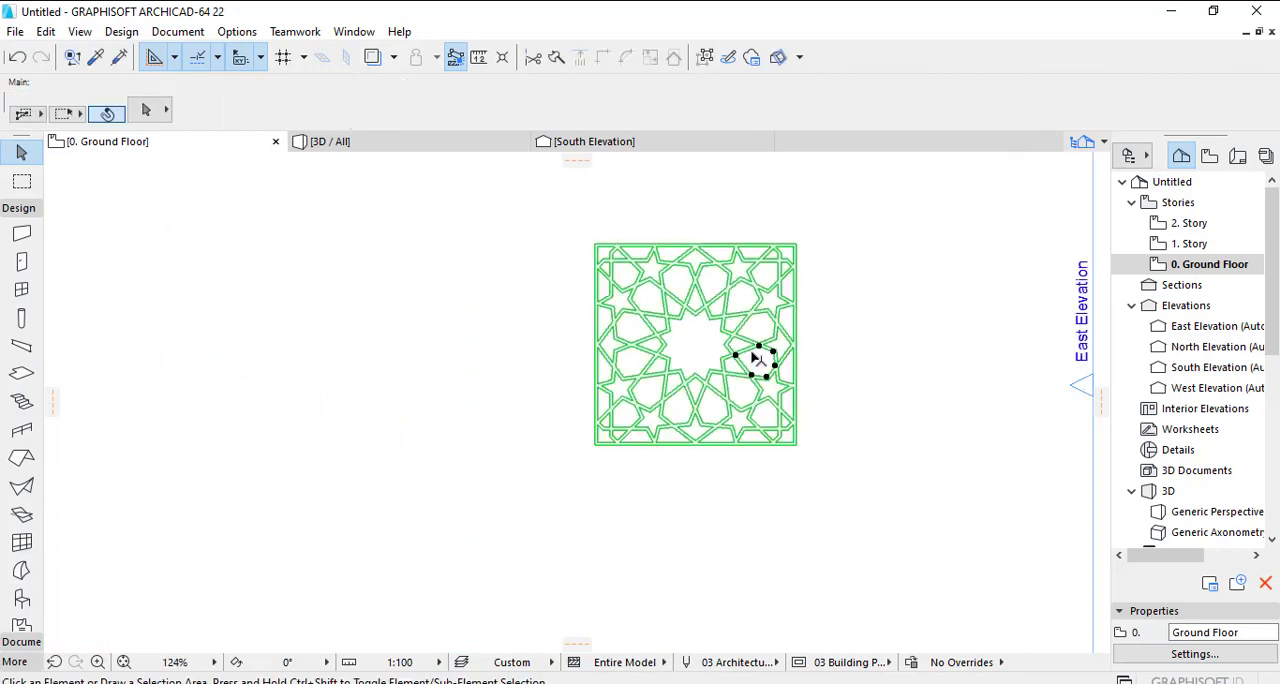
pyautogui.press('Escape')
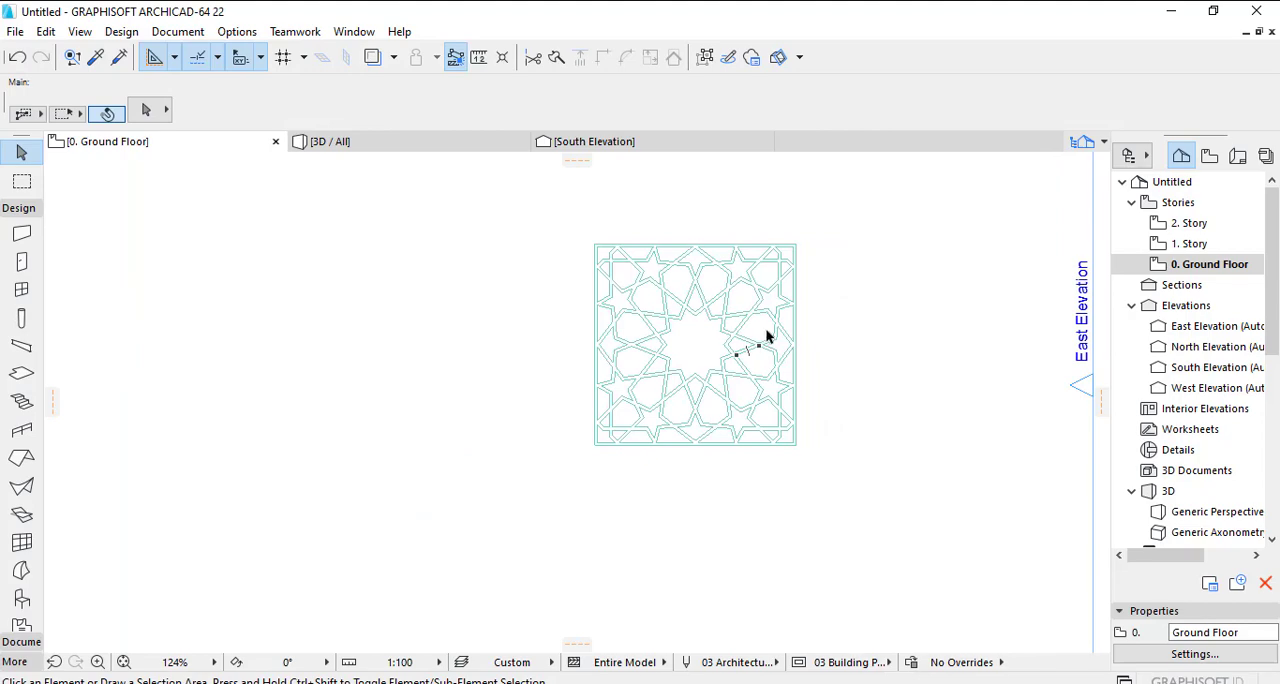
# - Open the 3D view and orbit closer to examine the perforated slab panel
pyautogui.click(423, 141)
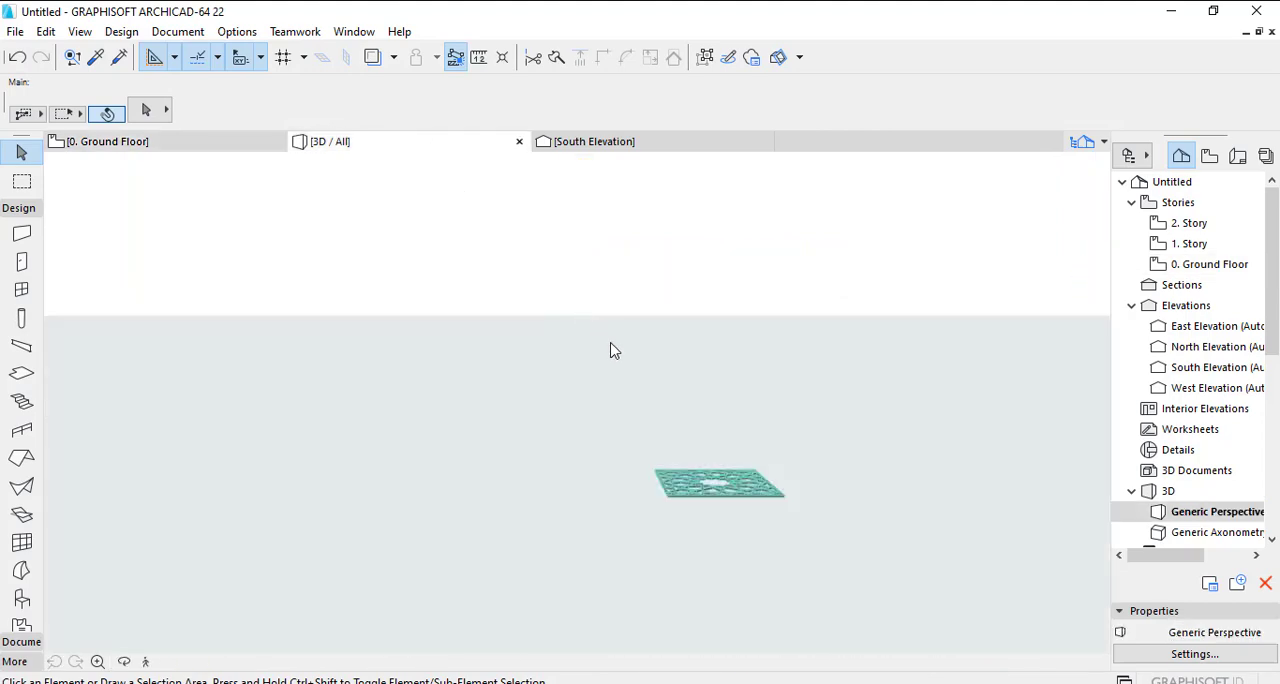
pyautogui.scroll(6, 736, 496)
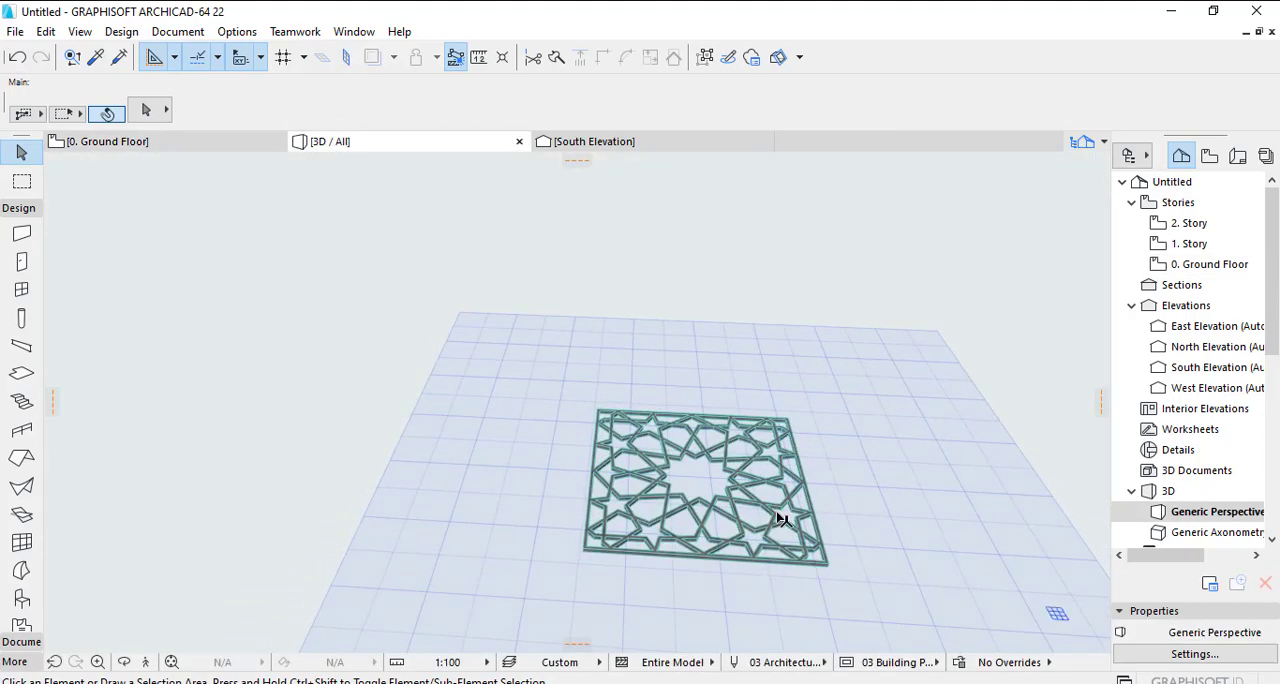
pyautogui.keyDown('shift'); pyautogui.moveTo(782, 509); pyautogui.dragTo(707, 499, button='middle'); pyautogui.keyUp('shift')
# - Turn on surface overrides for the top, edge and bottom of the slab in its selection settings
pyautogui.click(669, 539)
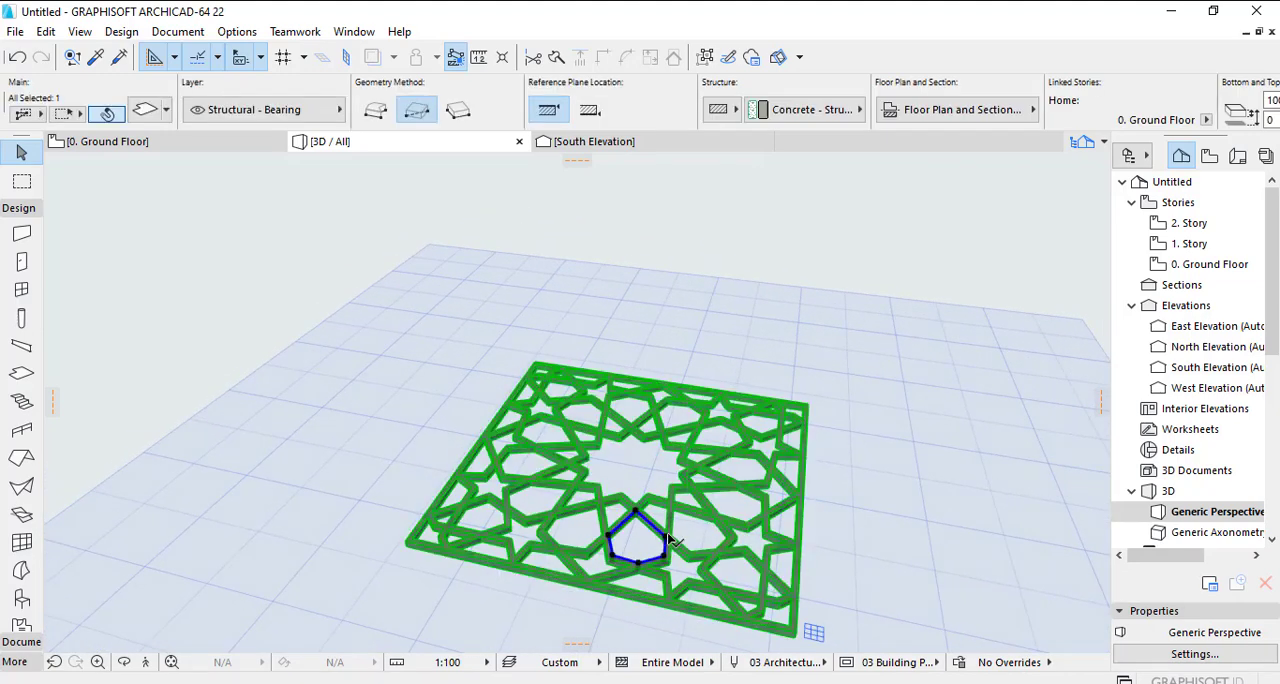
pyautogui.click(145, 110)
pyautogui.click(438, 332)
pyautogui.click(438, 355)
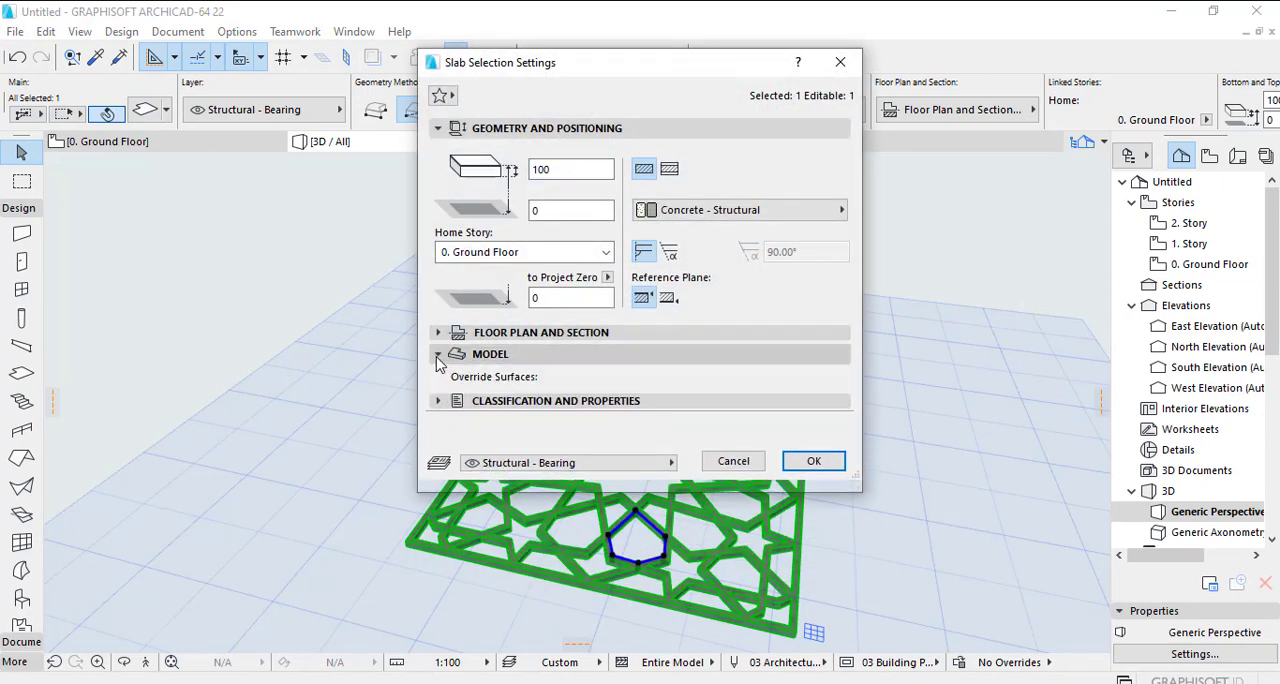
pyautogui.click(465, 402)
pyautogui.click(465, 428)
pyautogui.click(465, 455)
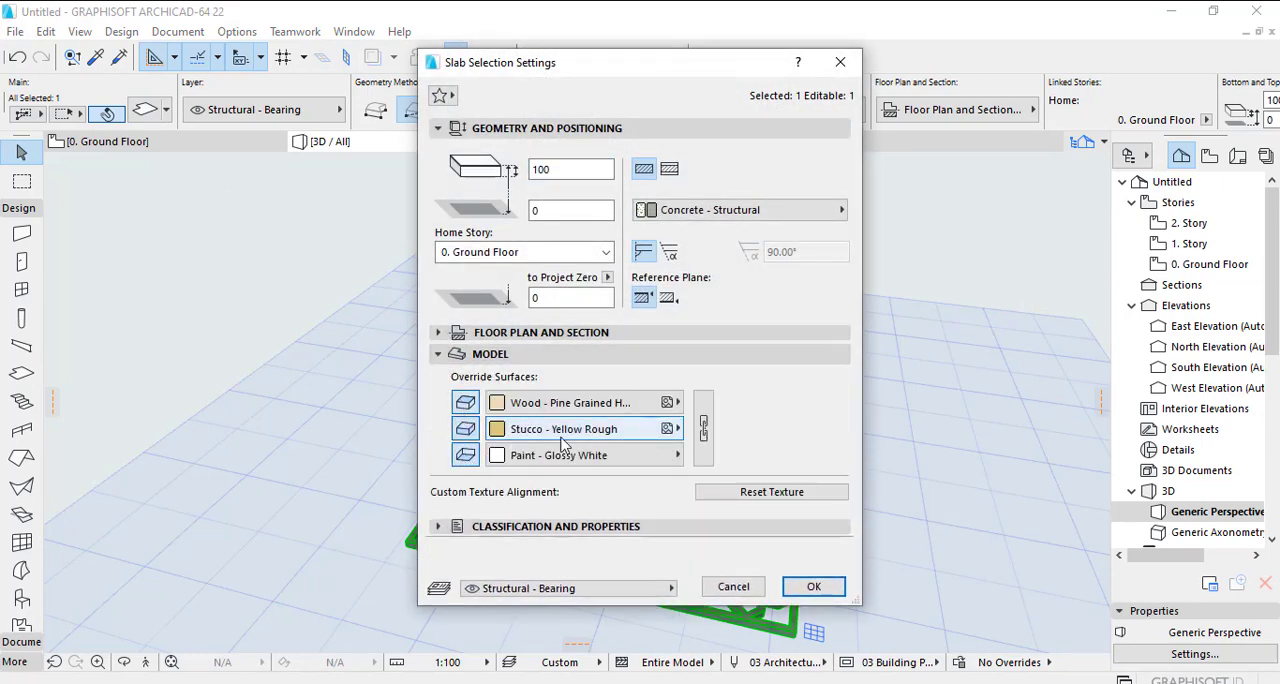
# - Link the slab's three override surfaces, set them to Paint - Cobalt Blue and apply the settings
pyautogui.click(703, 428)
pyautogui.click(638, 408)
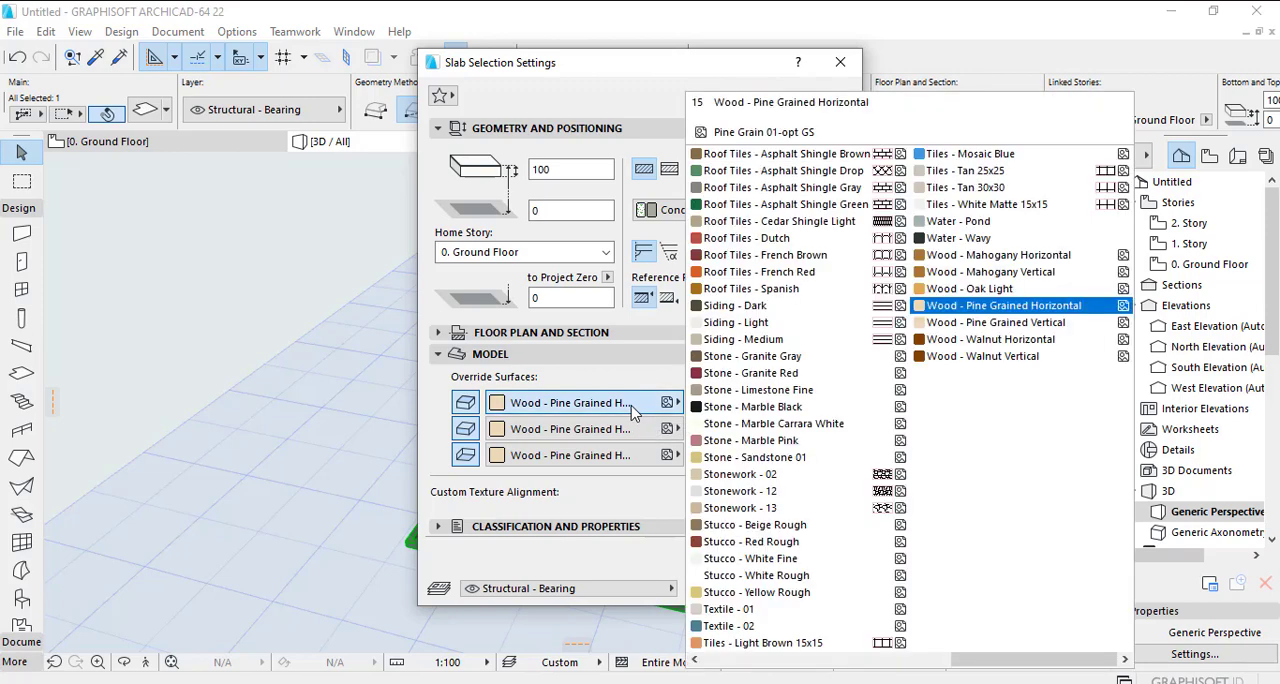
pyautogui.scroll(5, 766, 403)
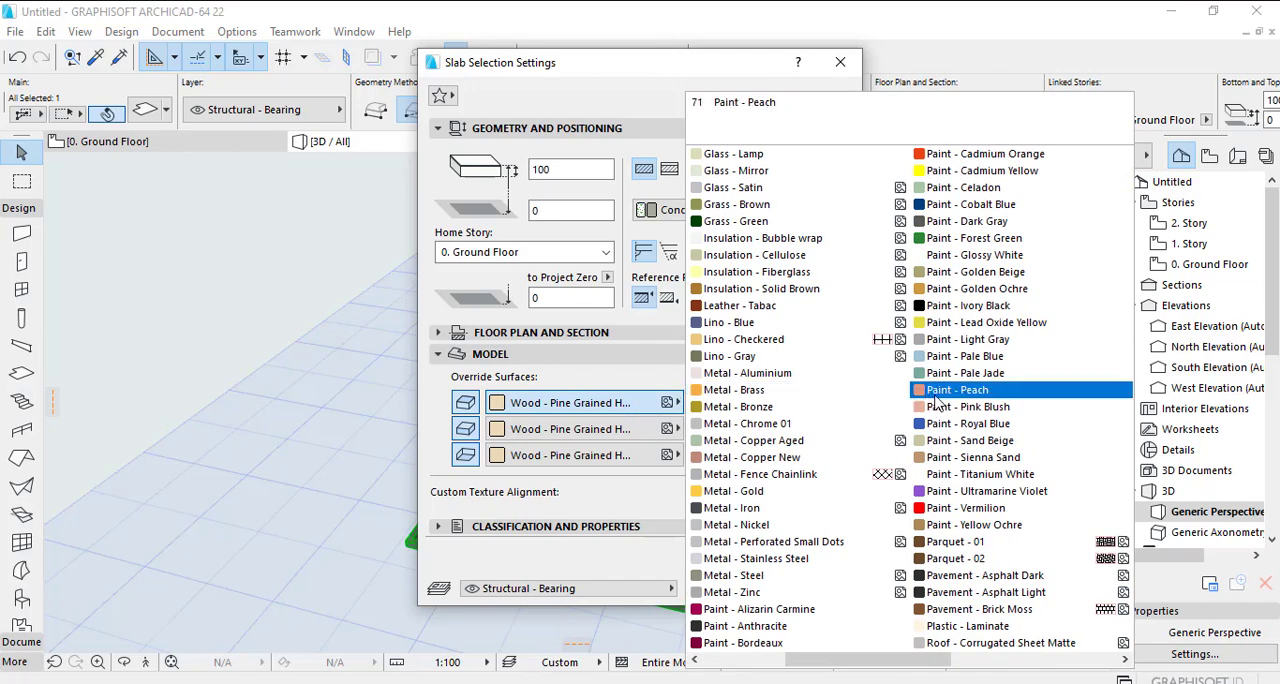
pyautogui.click(970, 204)
pyautogui.click(833, 583)
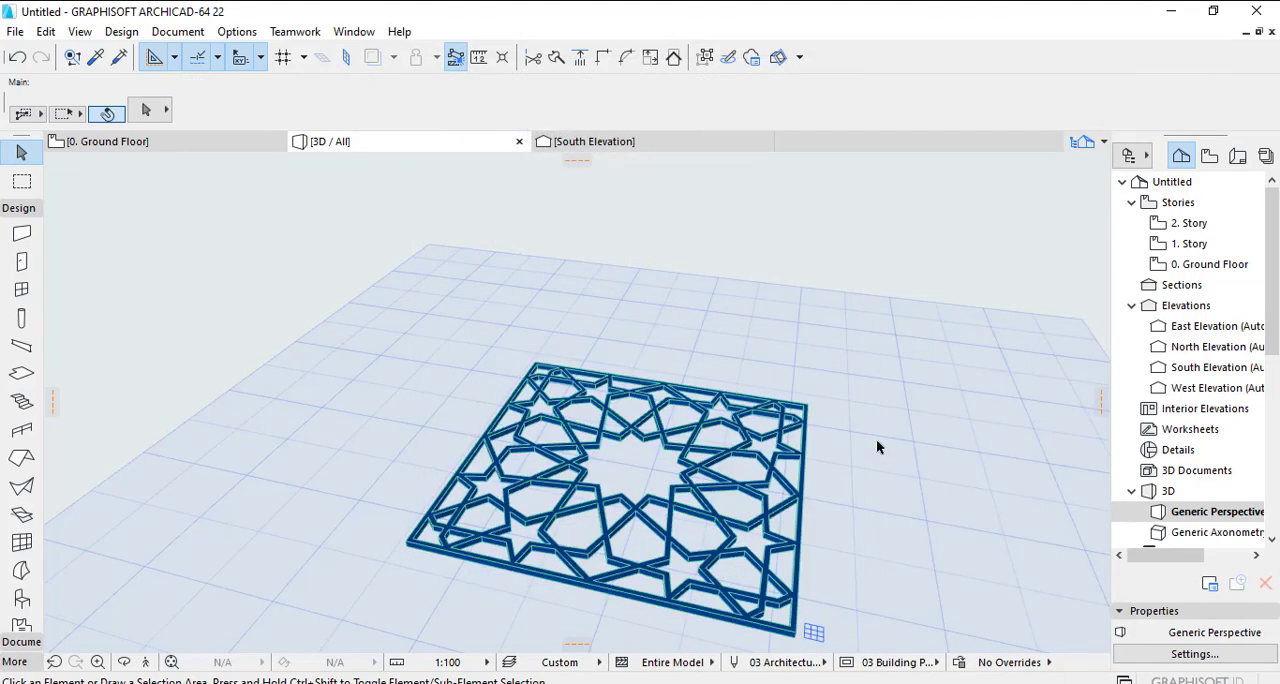
# - Examine the recoloured panel from another angle in 3D, and return to the Ground Floor plan
pyautogui.keyDown('shift'); pyautogui.moveTo(876, 447); pyautogui.dragTo(700, 445, button='middle'); pyautogui.keyUp('shift')
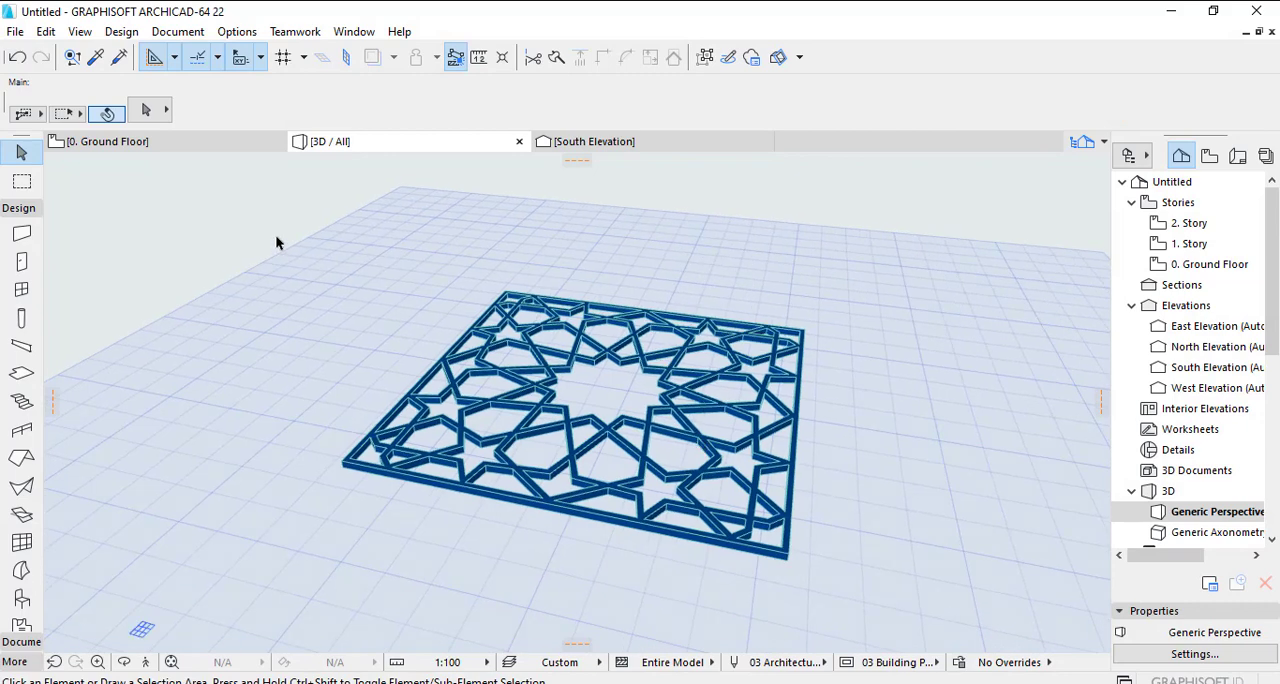
pyautogui.click(195, 145)
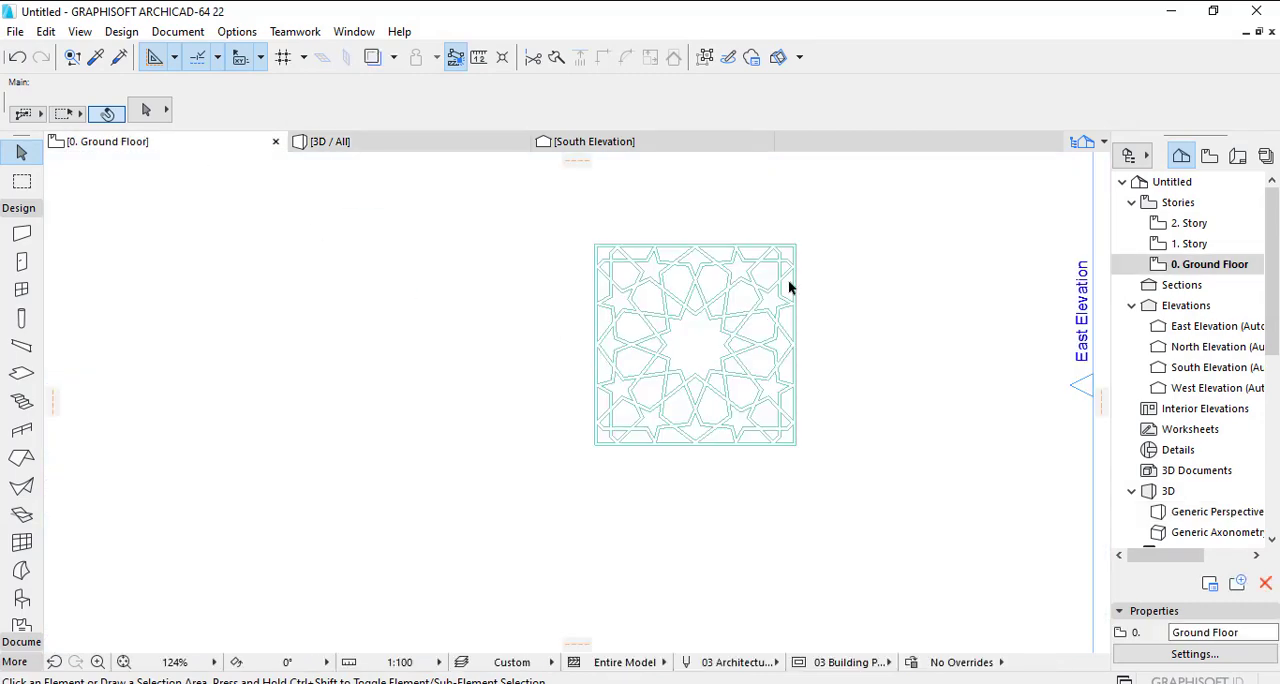
# - Drag a copy of the perforated slab to its left so the adjoining frame borders overlap, at distance 5226 and angle 180°
pyautogui.moveTo(831, 210); pyautogui.dragTo(449, 579)
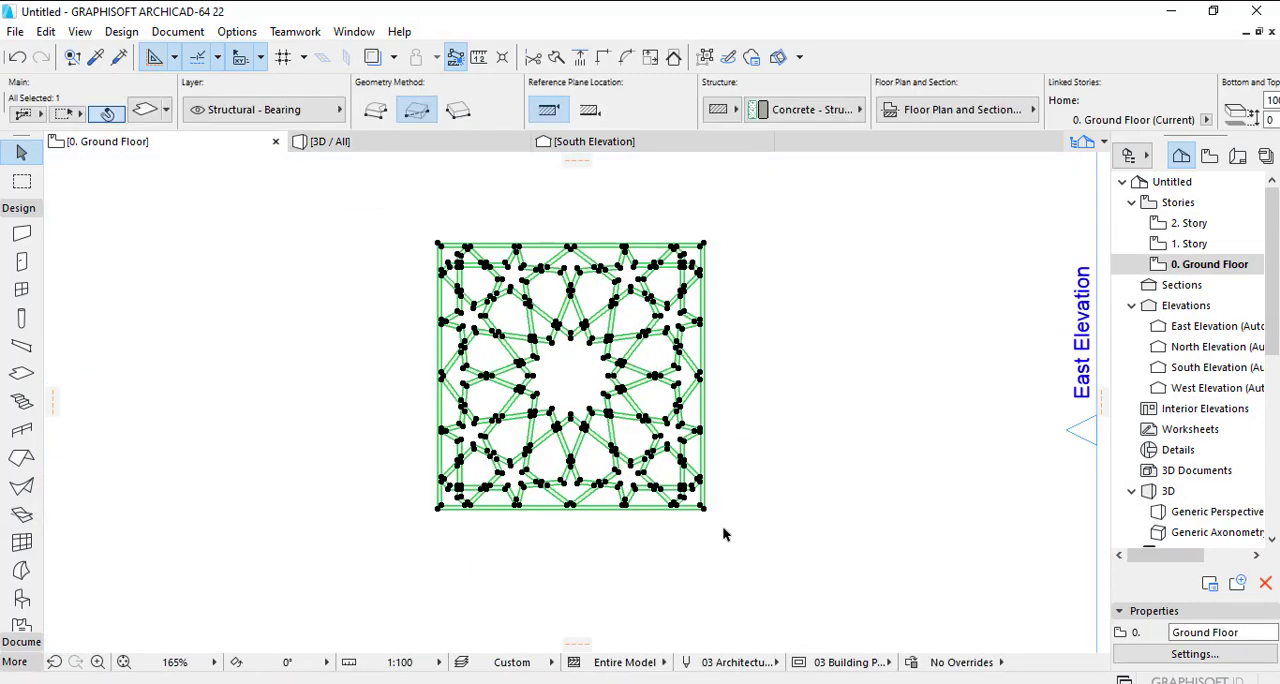
pyautogui.scroll(3, 715, 530)
pyautogui.rightClick(670, 497)
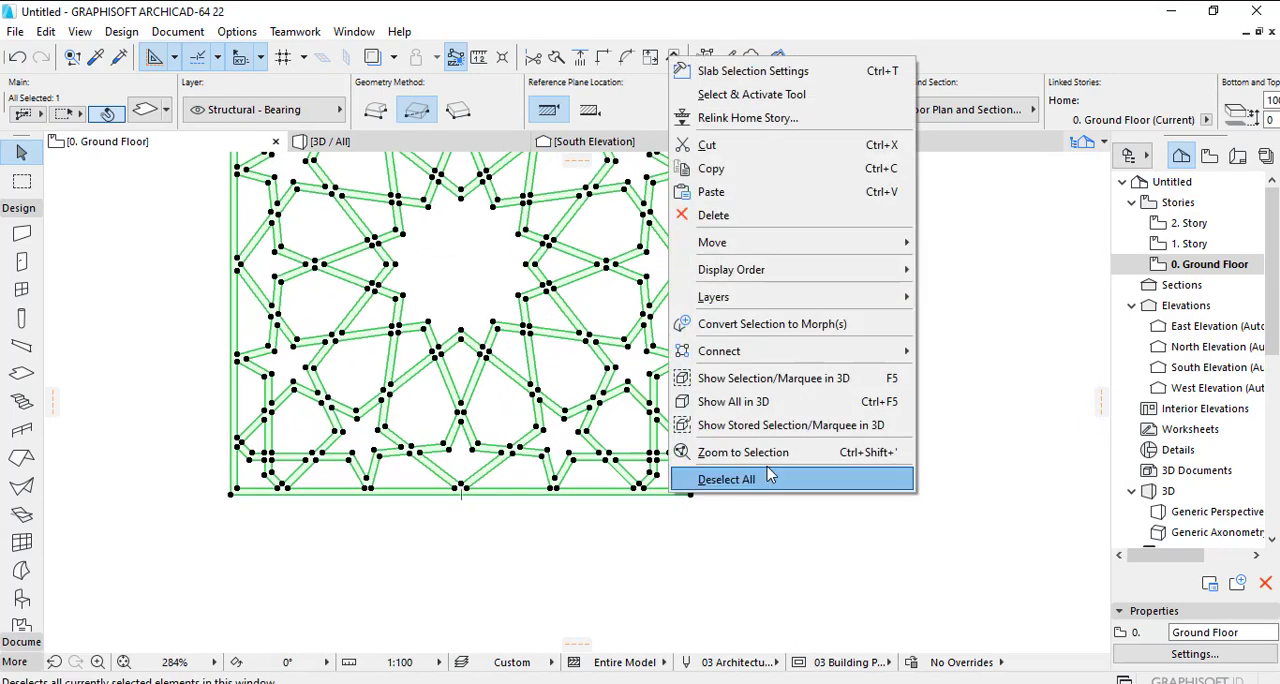
pyautogui.moveTo(888, 250)
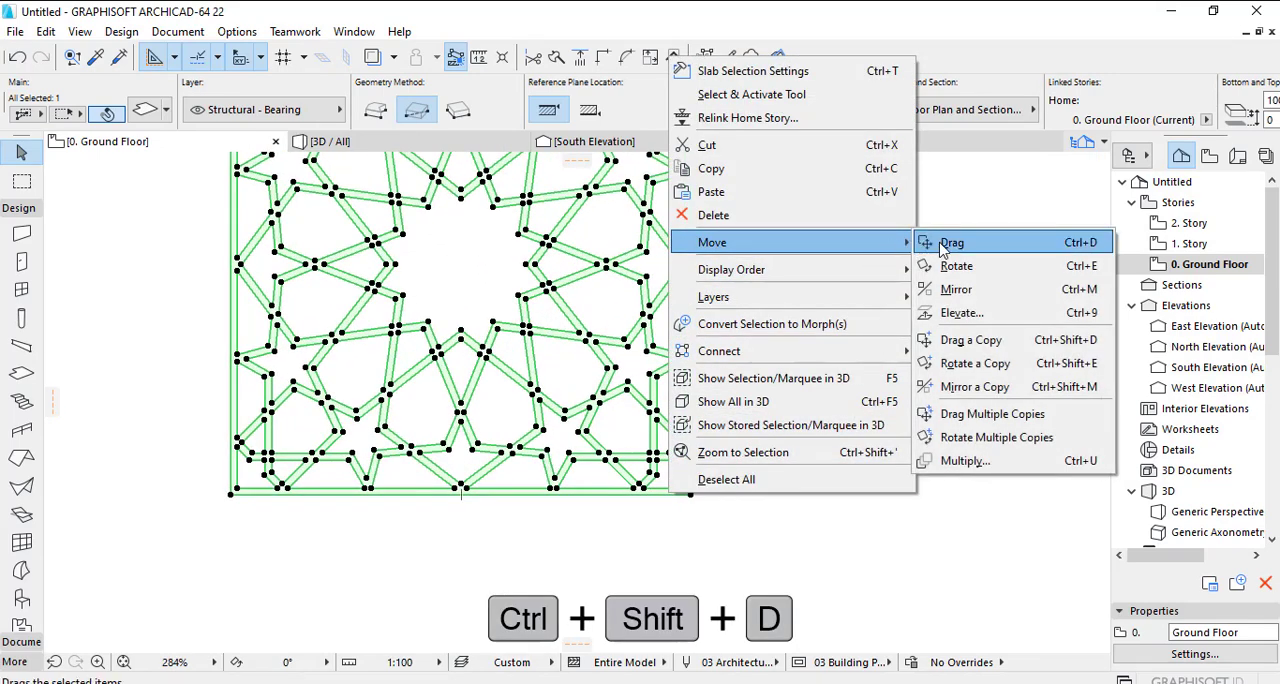
pyautogui.click(1036, 346)
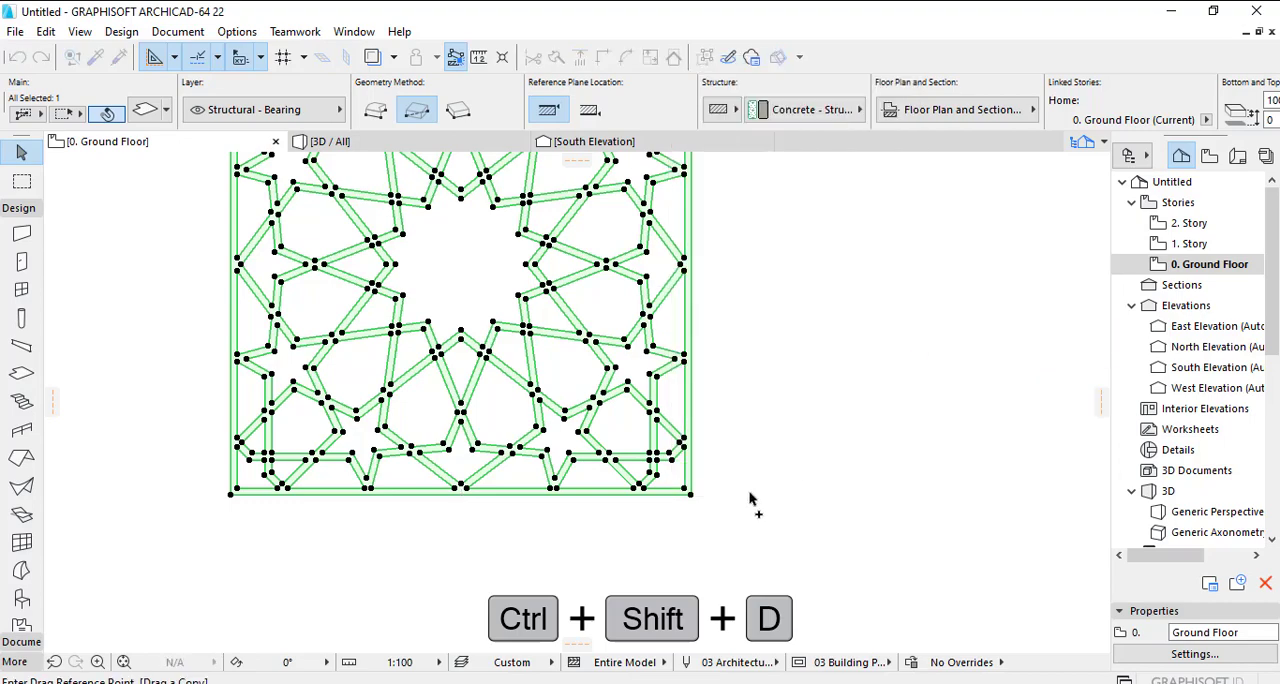
pyautogui.click(686, 491)
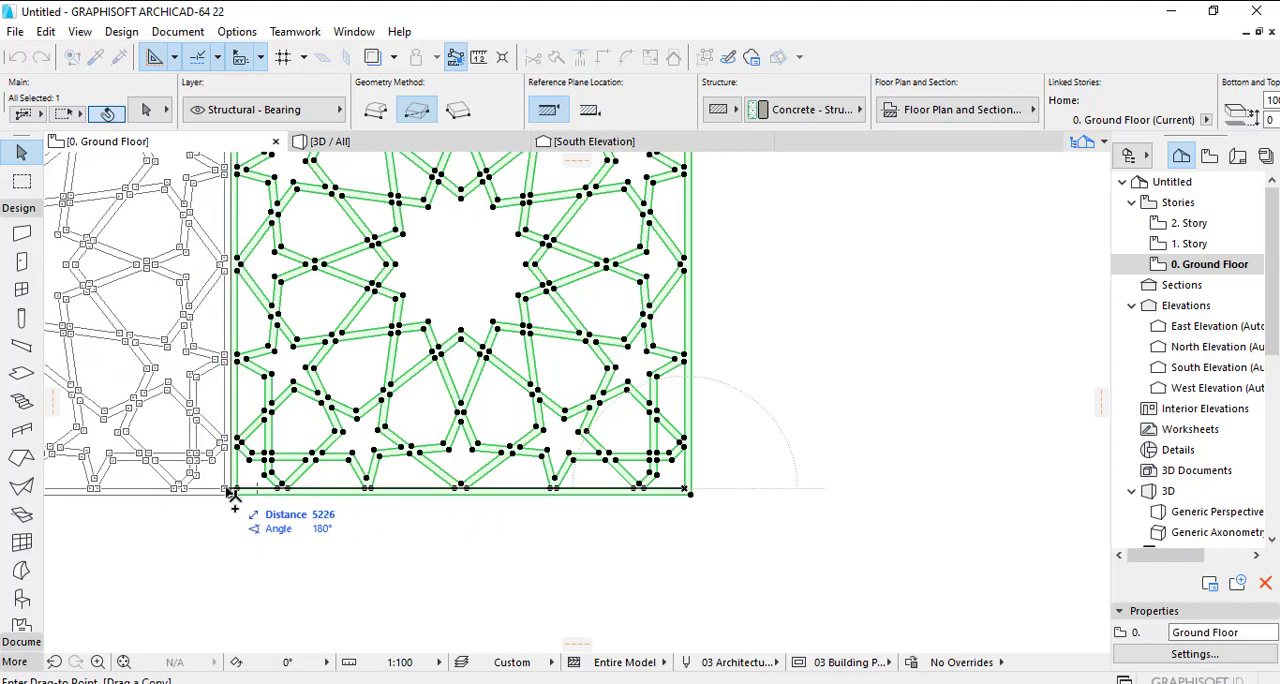
pyautogui.click(237, 492)
# - Drag a second copy of the slab to the left of the first copy with frame borders overlapping, and deselect it
pyautogui.scroll(-3, 247, 500)
pyautogui.moveTo(517, 558); pyautogui.dragTo(661, 543, button='middle')
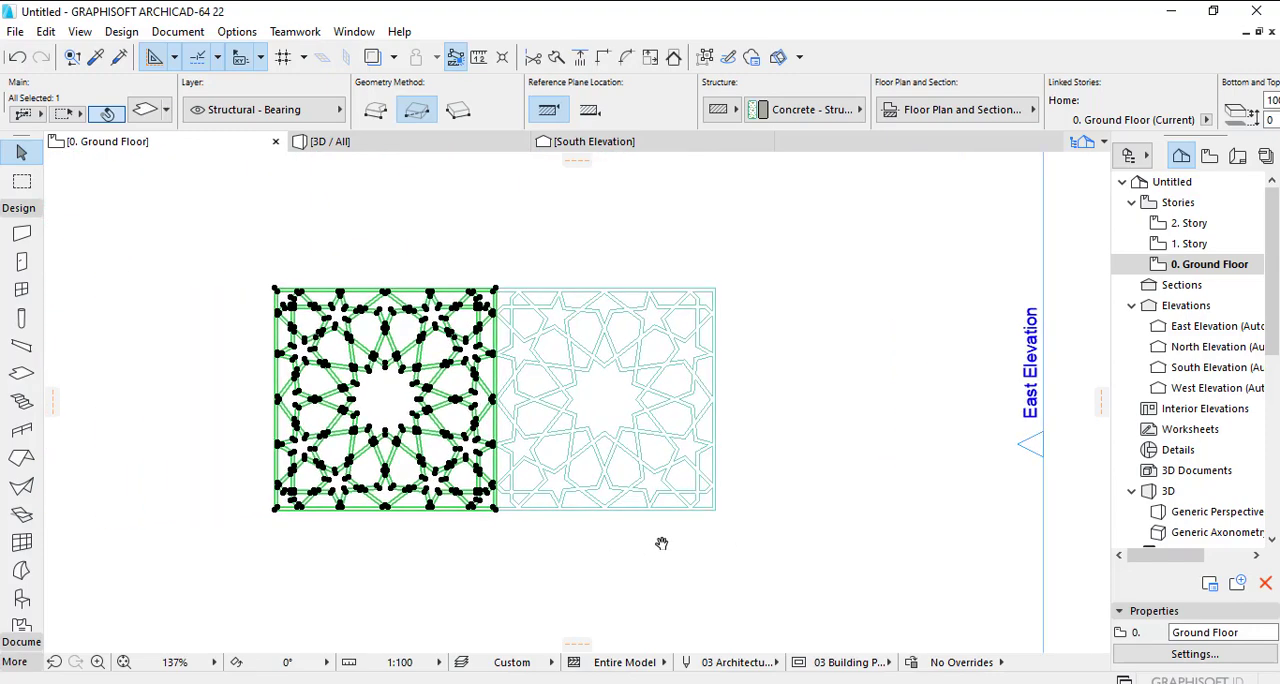
pyautogui.scroll(4, 492, 510)
pyautogui.rightClick(517, 507)
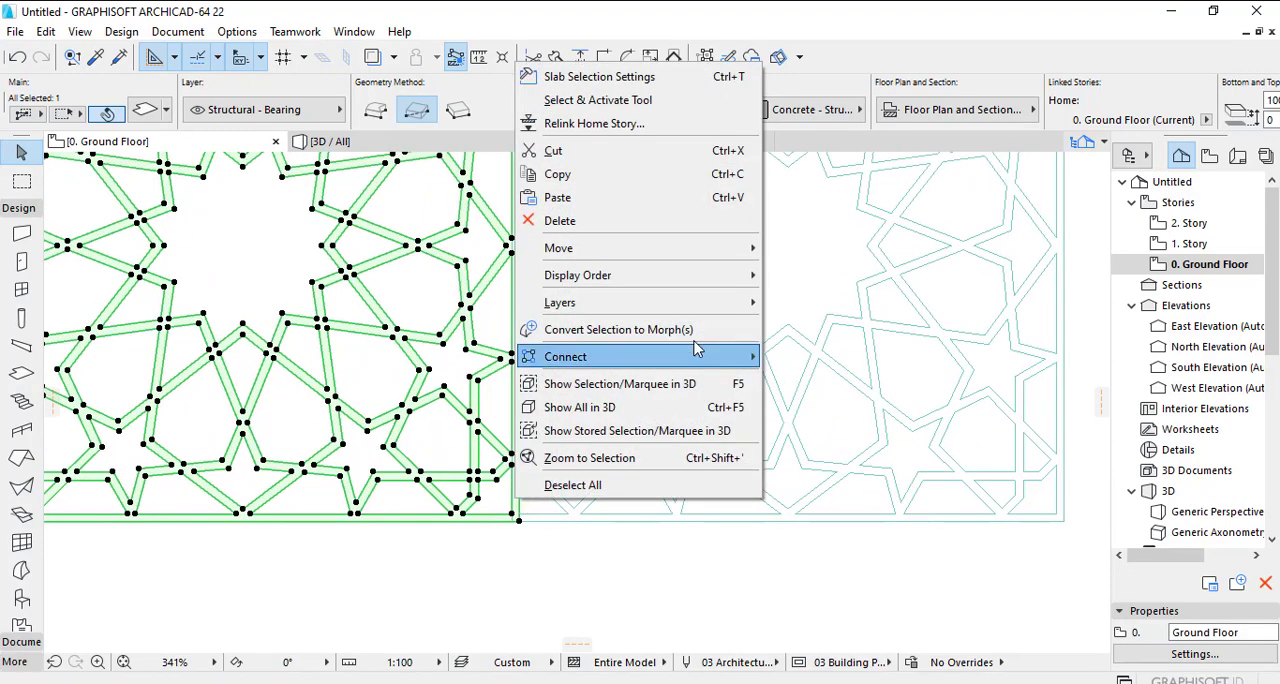
pyautogui.moveTo(700, 246)
pyautogui.click(814, 343)
pyautogui.scroll(2, 510, 506)
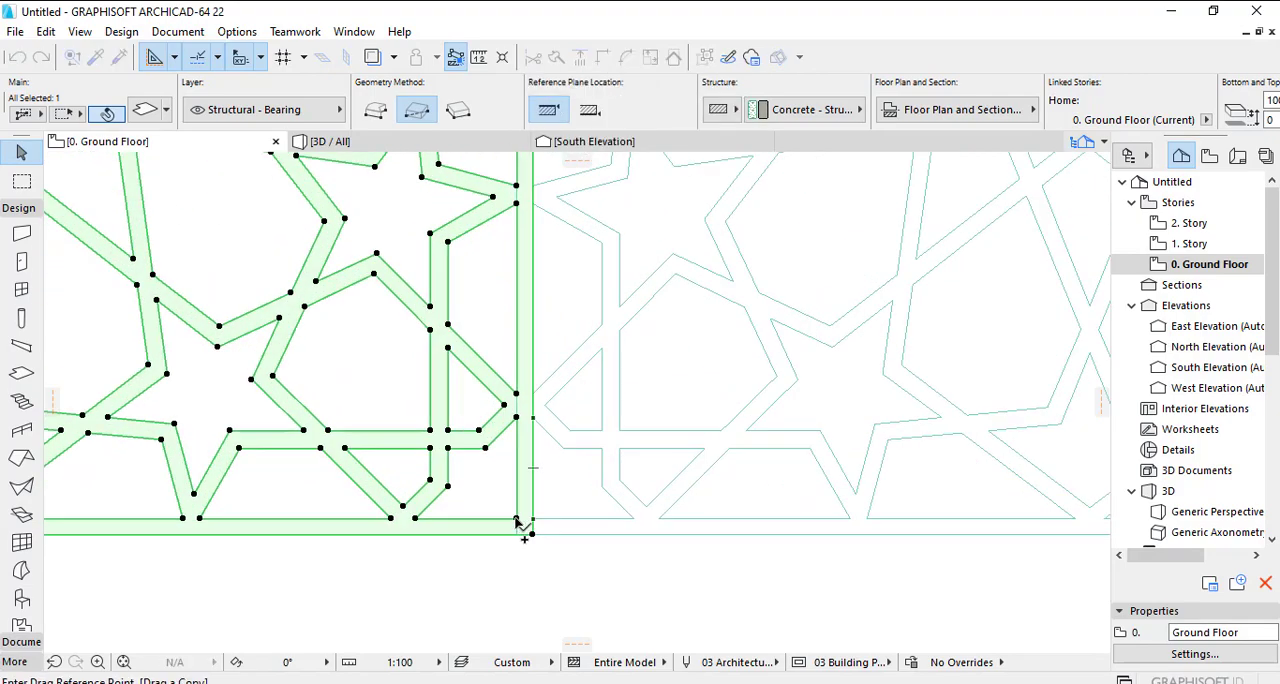
pyautogui.click(519, 521)
pyautogui.scroll(-5, 655, 524)
pyautogui.scroll(2, 386, 527)
pyautogui.click(385, 529)
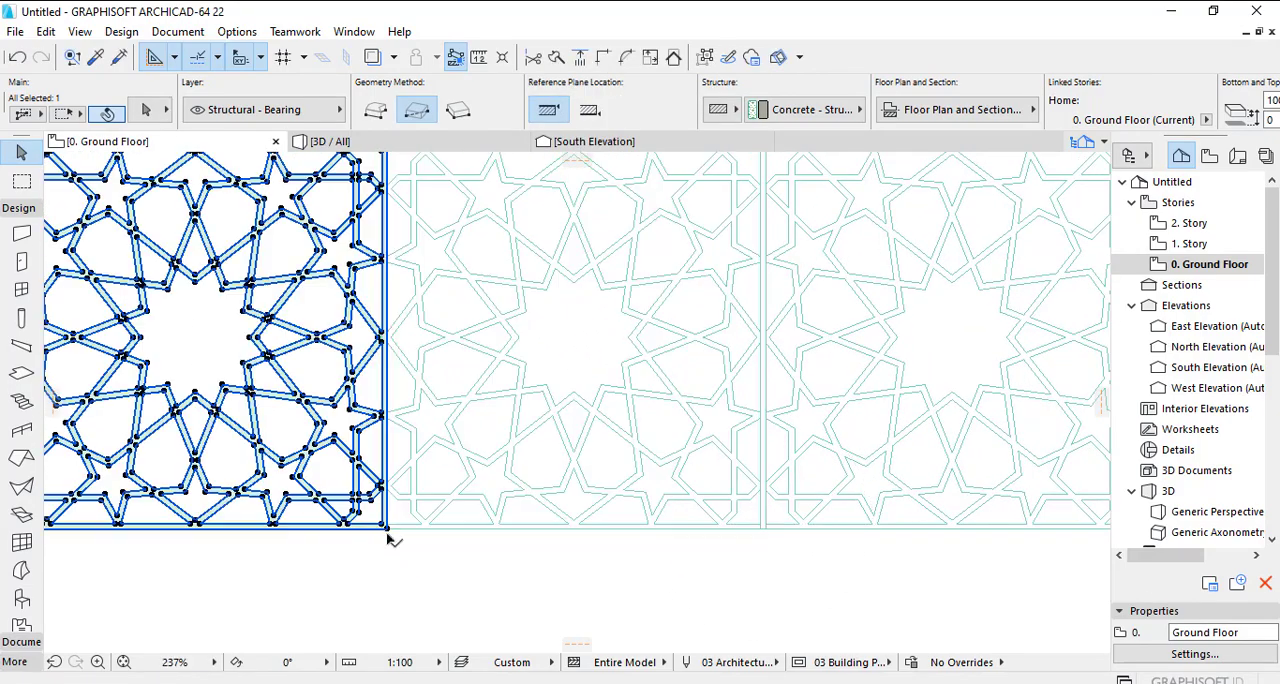
pyautogui.click(425, 553)
# - Remove the frame strips between the right and middle slabs by offsetting each adjoining edge inward to its inner frame line
pyautogui.scroll(2, 777, 448)
pyautogui.click(756, 433)
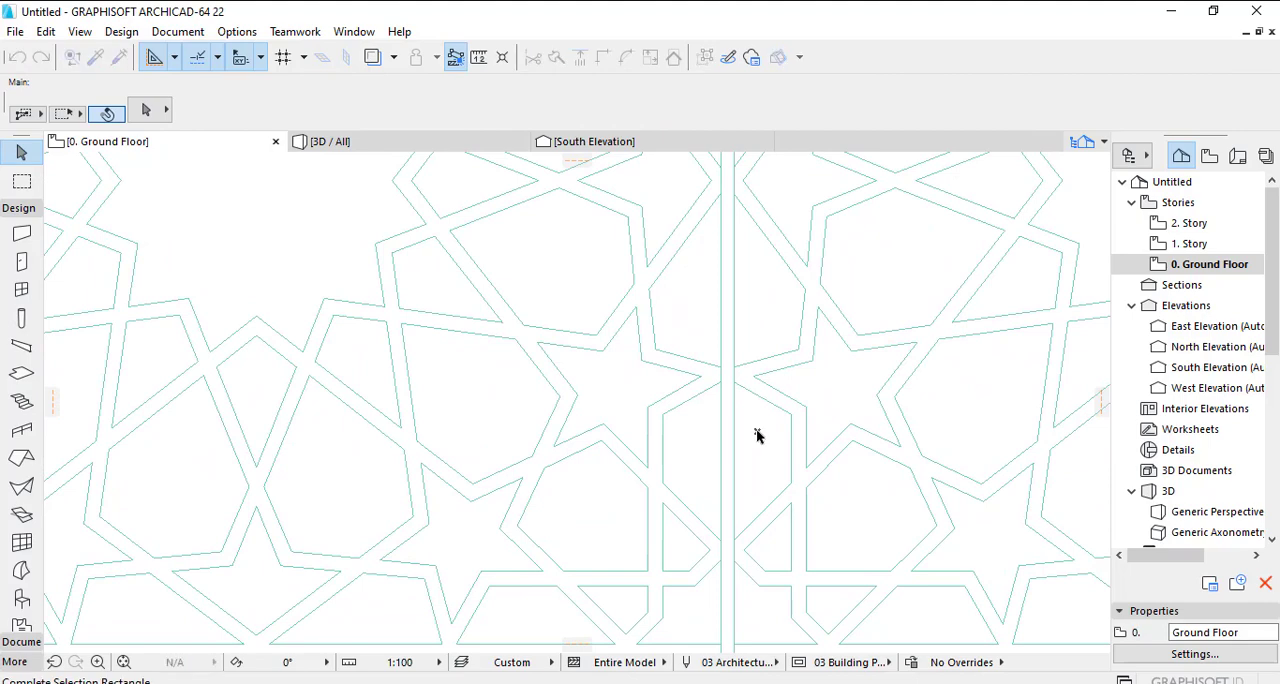
pyautogui.click(809, 423)
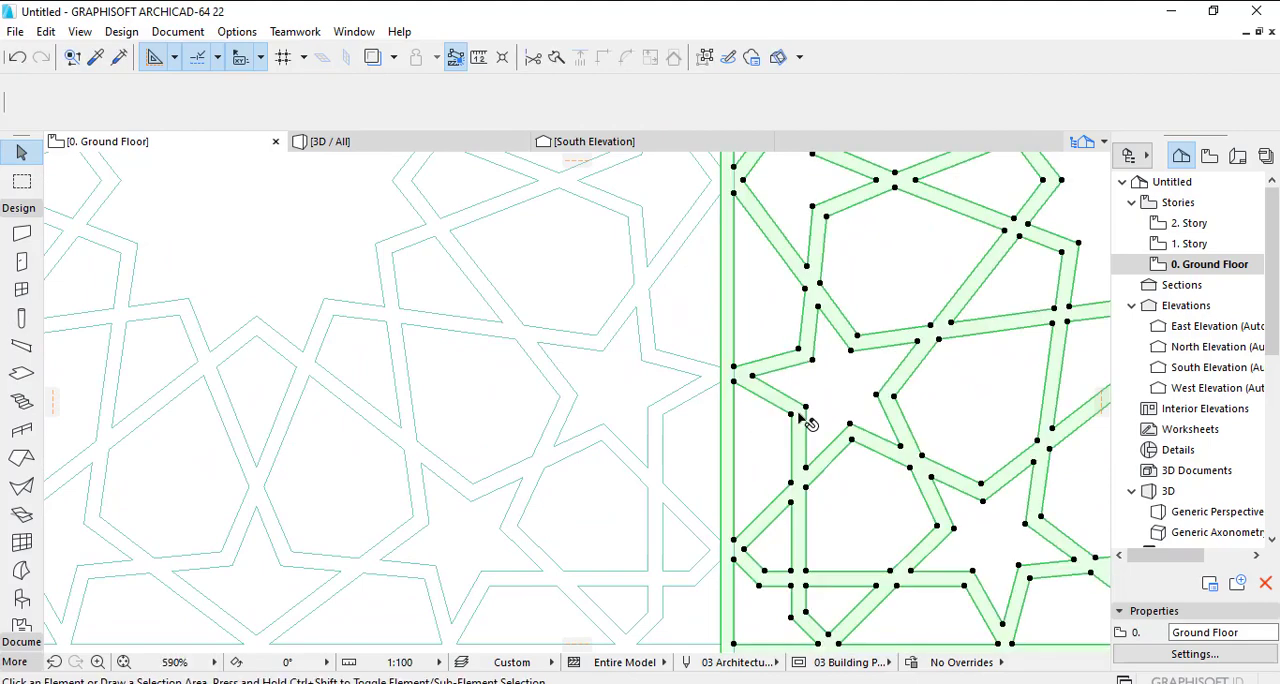
pyautogui.click(722, 408)
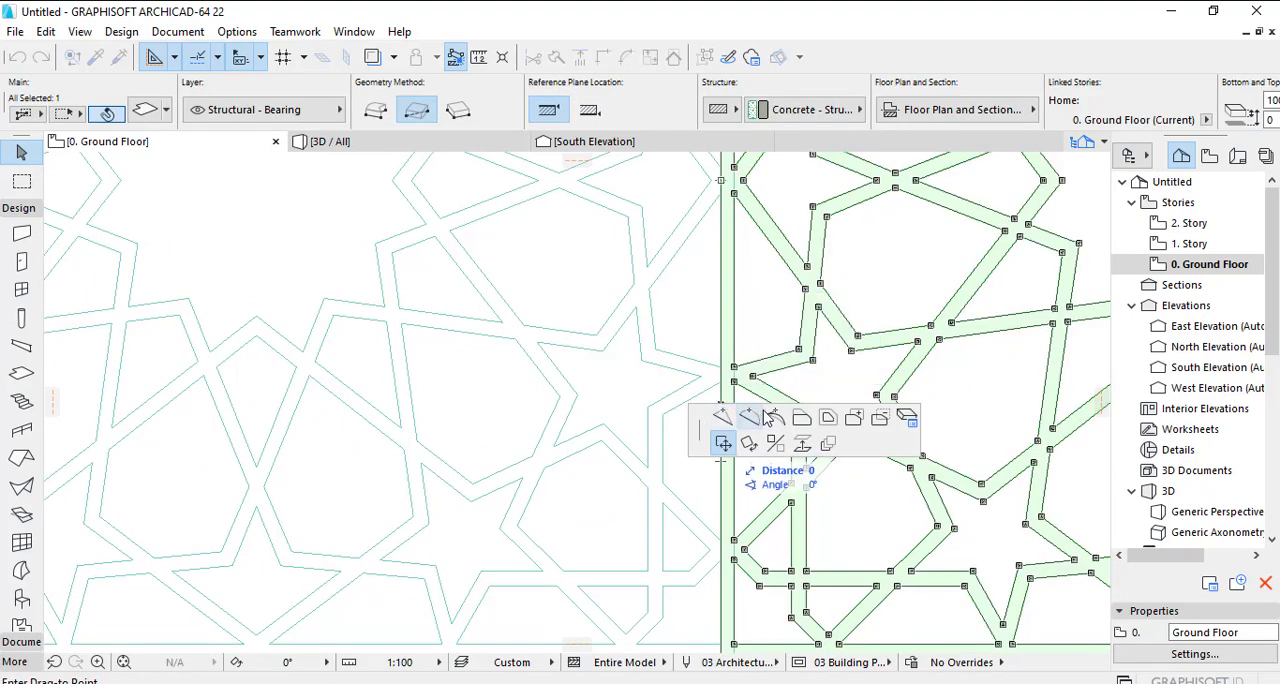
pyautogui.click(801, 419)
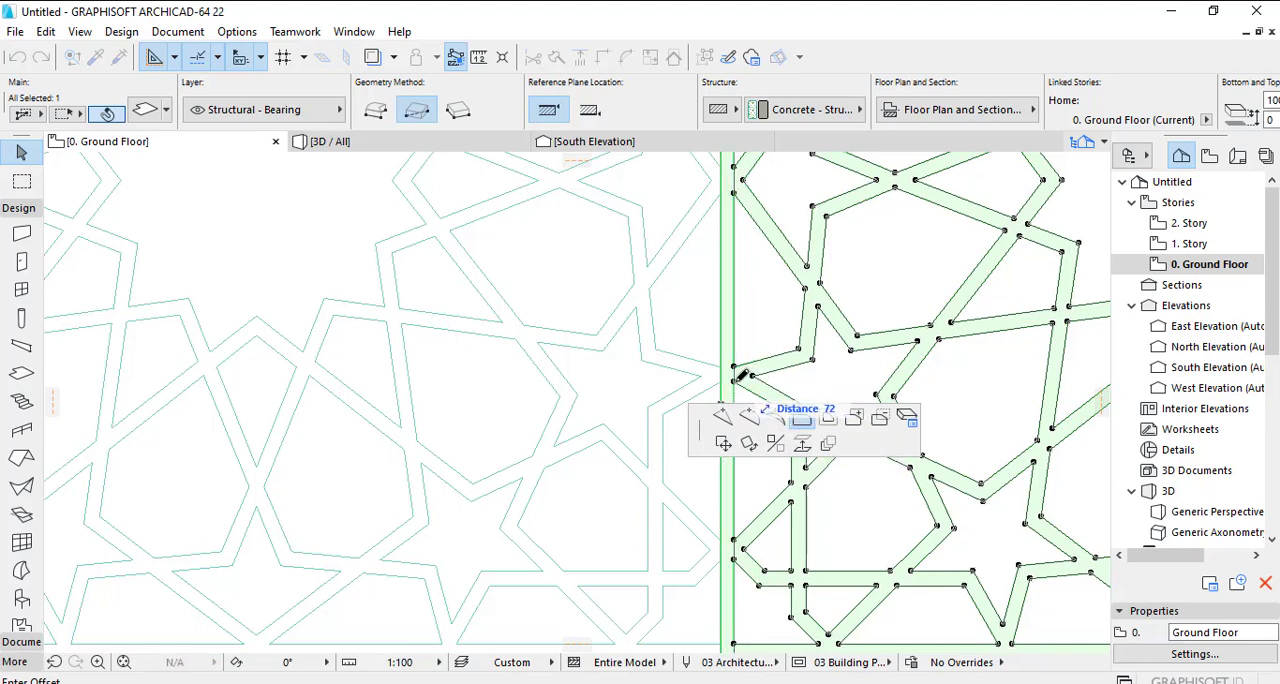
pyautogui.click(742, 375)
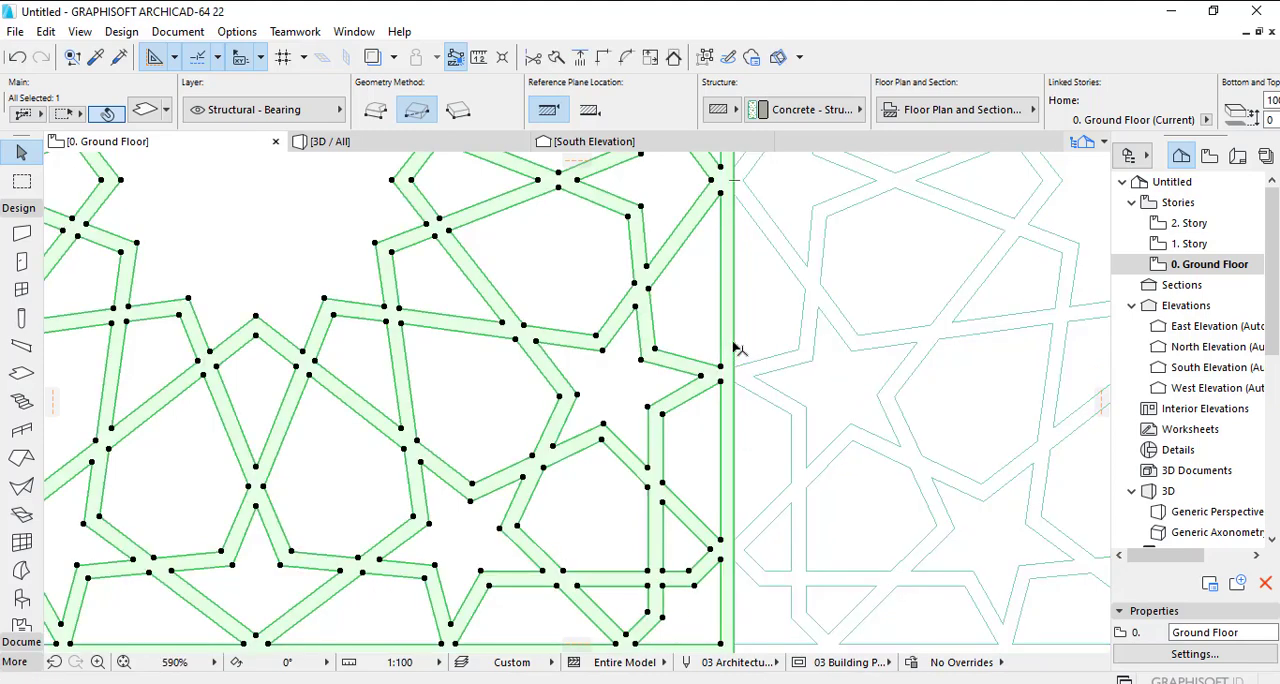
pyautogui.click(735, 347)
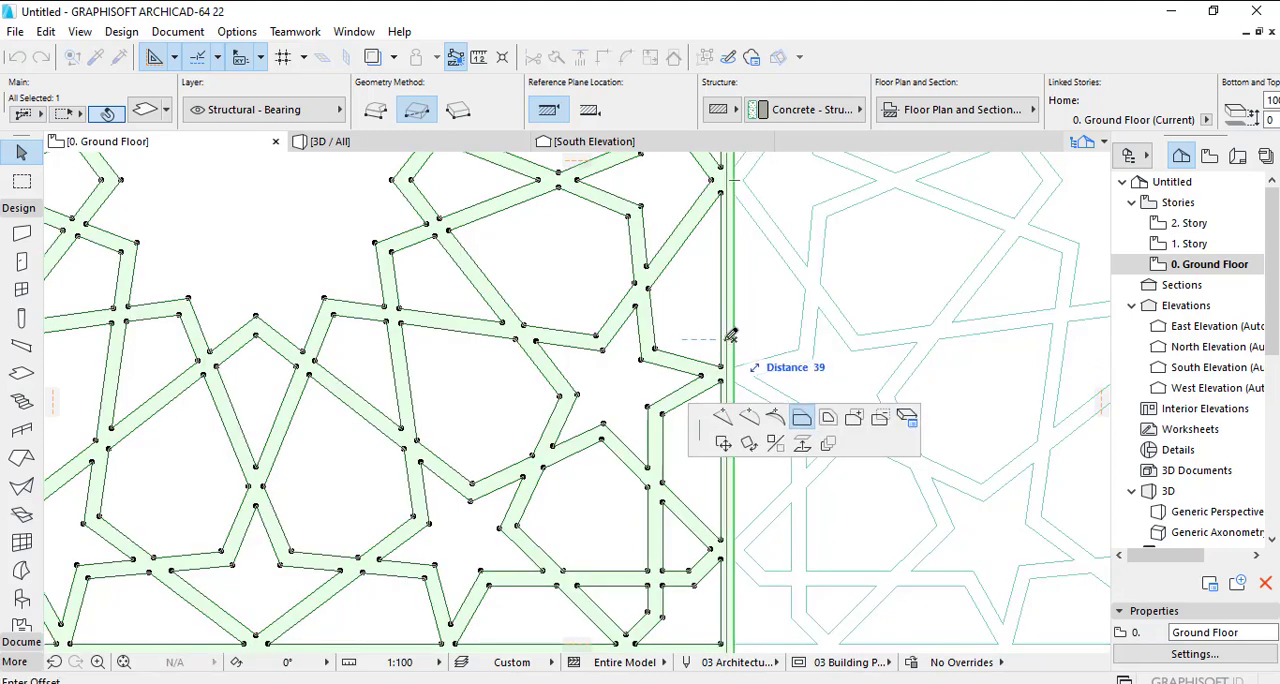
pyautogui.click(731, 337)
# - Offset the adjoining edges of the middle and left slabs inward to their inner frame lines to remove the strips between them
pyautogui.scroll(-3, 728, 345)
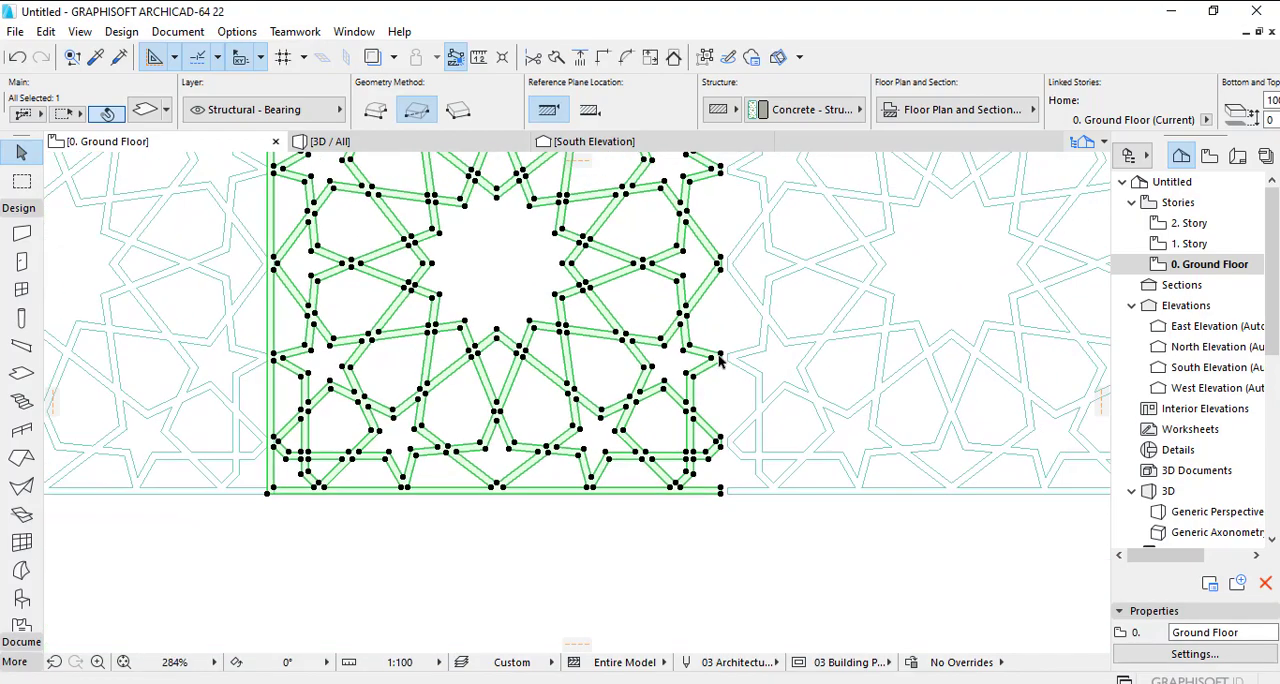
pyautogui.scroll(-1, 330, 411)
pyautogui.moveTo(422, 411); pyautogui.dragTo(640, 408, button='middle')
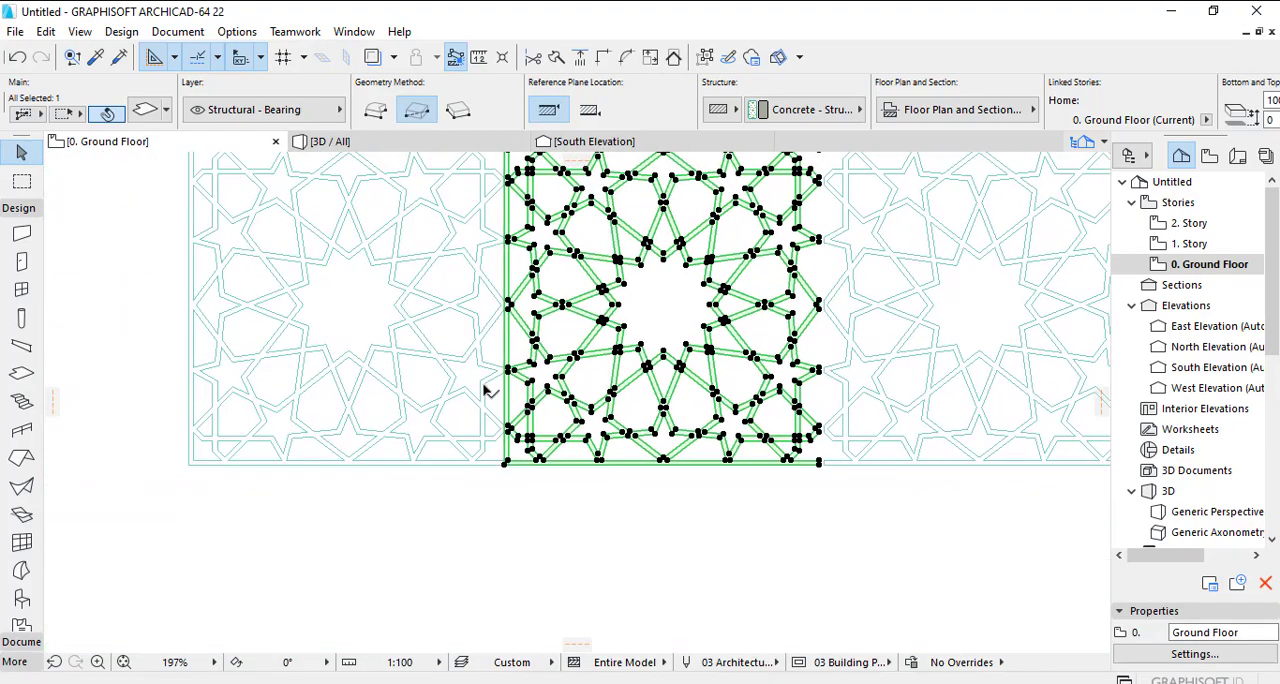
pyautogui.scroll(4, 493, 386)
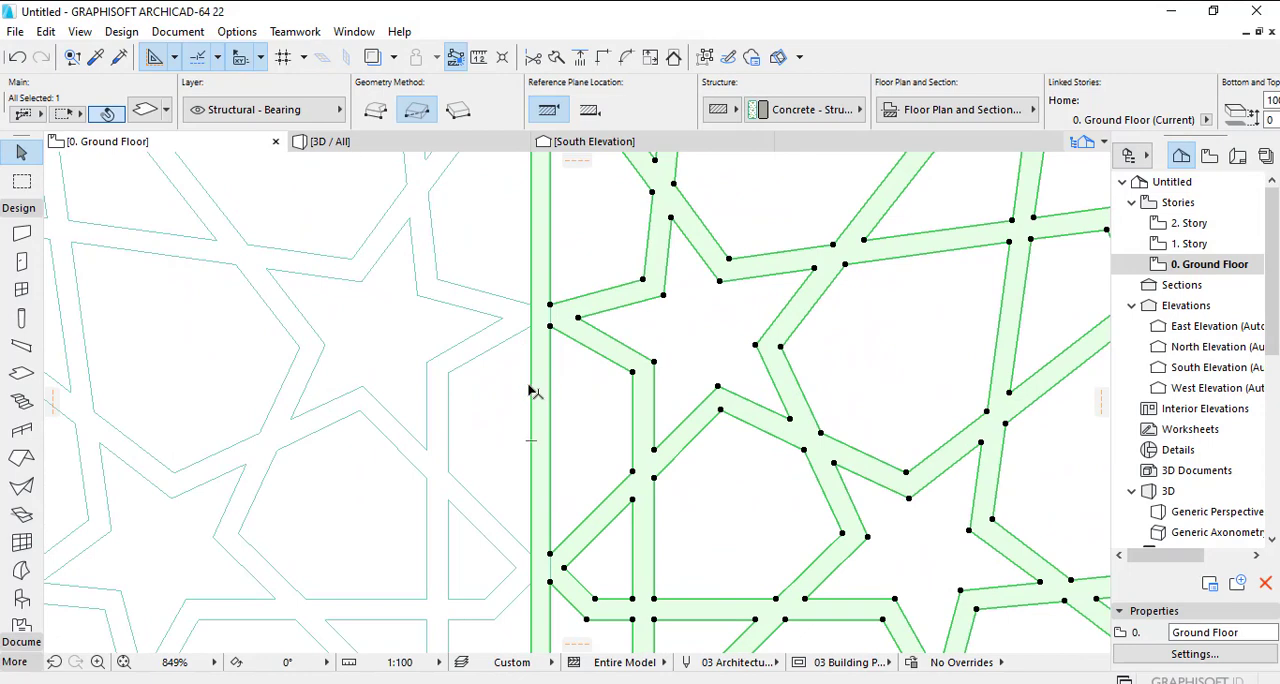
pyautogui.click(533, 392)
pyautogui.click(553, 381)
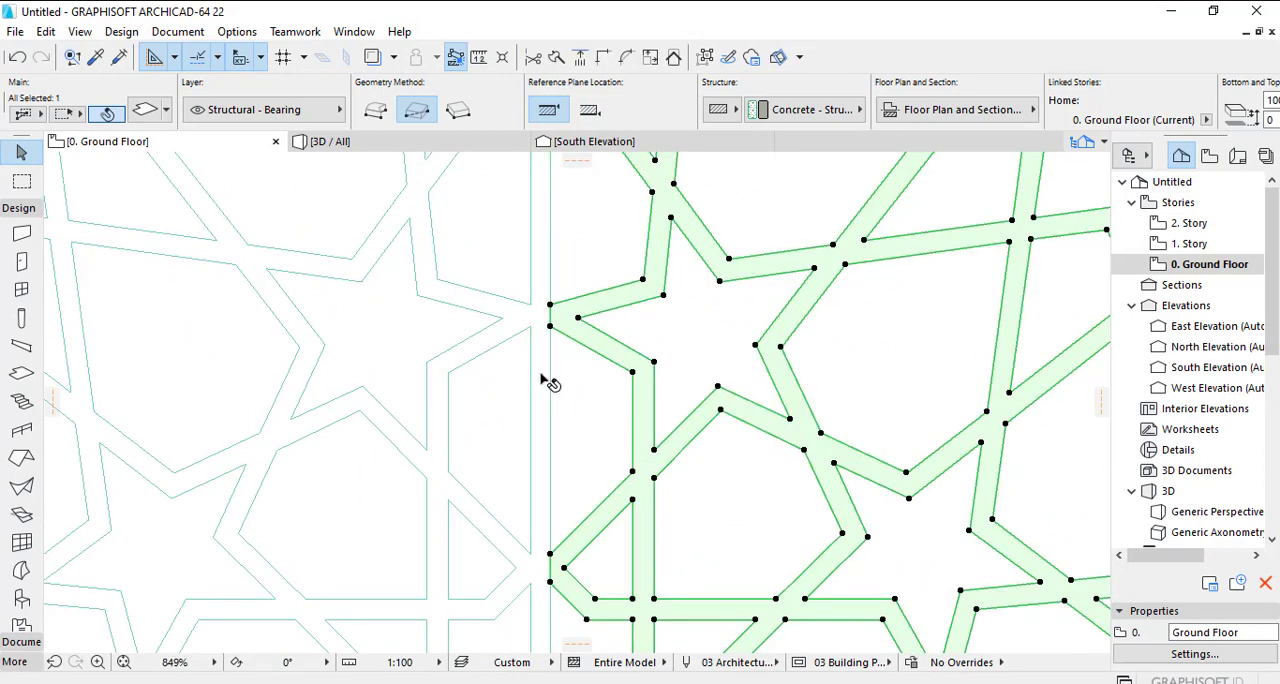
pyautogui.click(520, 340)
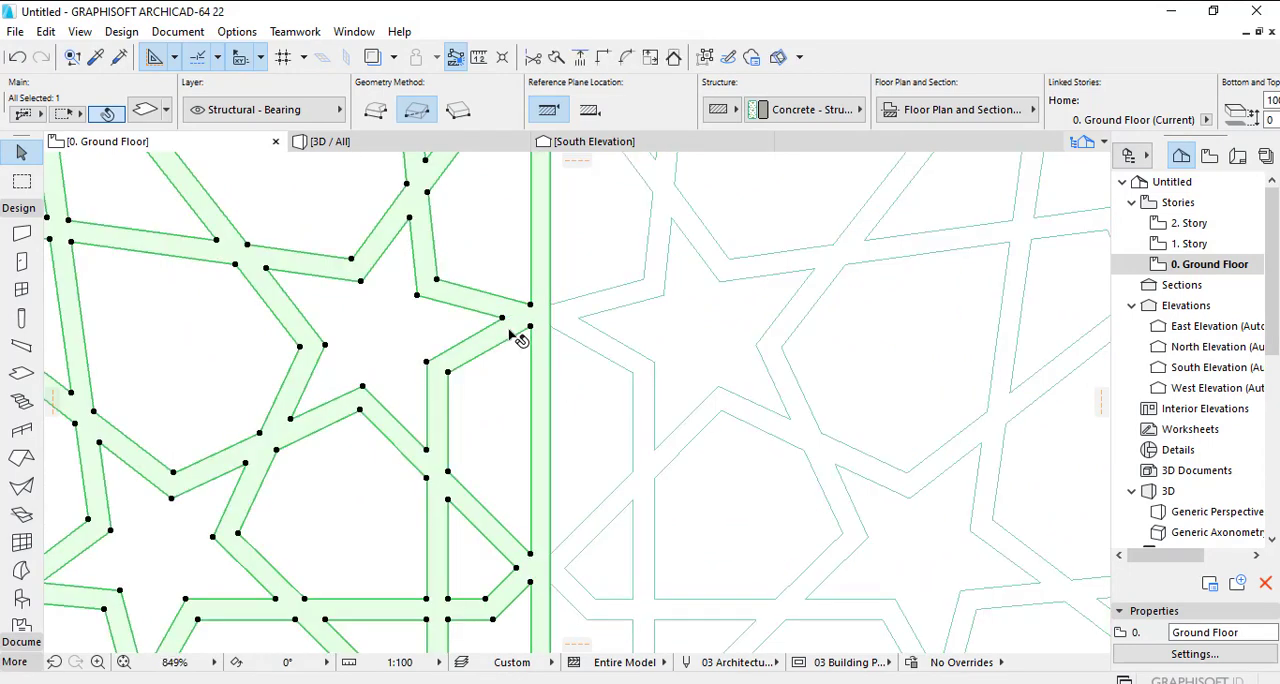
pyautogui.click(548, 372)
pyautogui.click(540, 367)
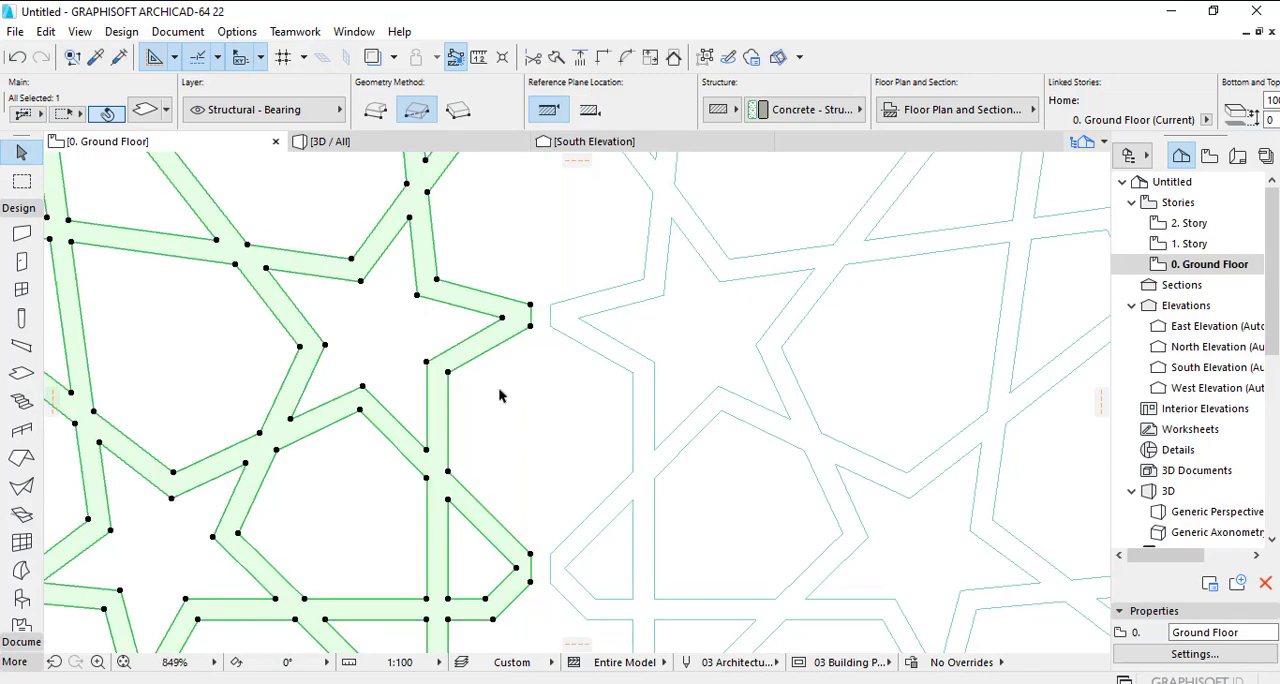
# - Select the left and middle slabs and move them right, snapping the middle slab's edge corner to the matching corner of the right slab
pyautogui.scroll(-3, 510, 408)
pyautogui.scroll(-3, 510, 408)
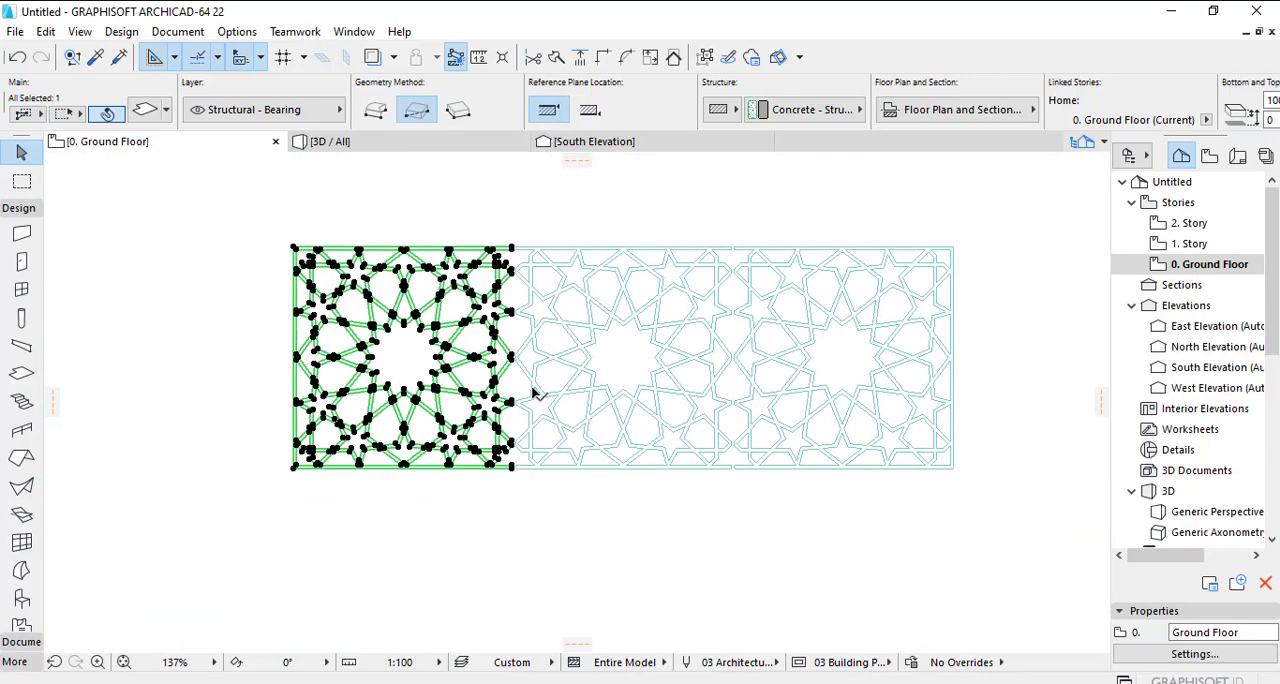
pyautogui.moveTo(265, 225); pyautogui.dragTo(732, 490)
pyautogui.scroll(10, 732, 490)
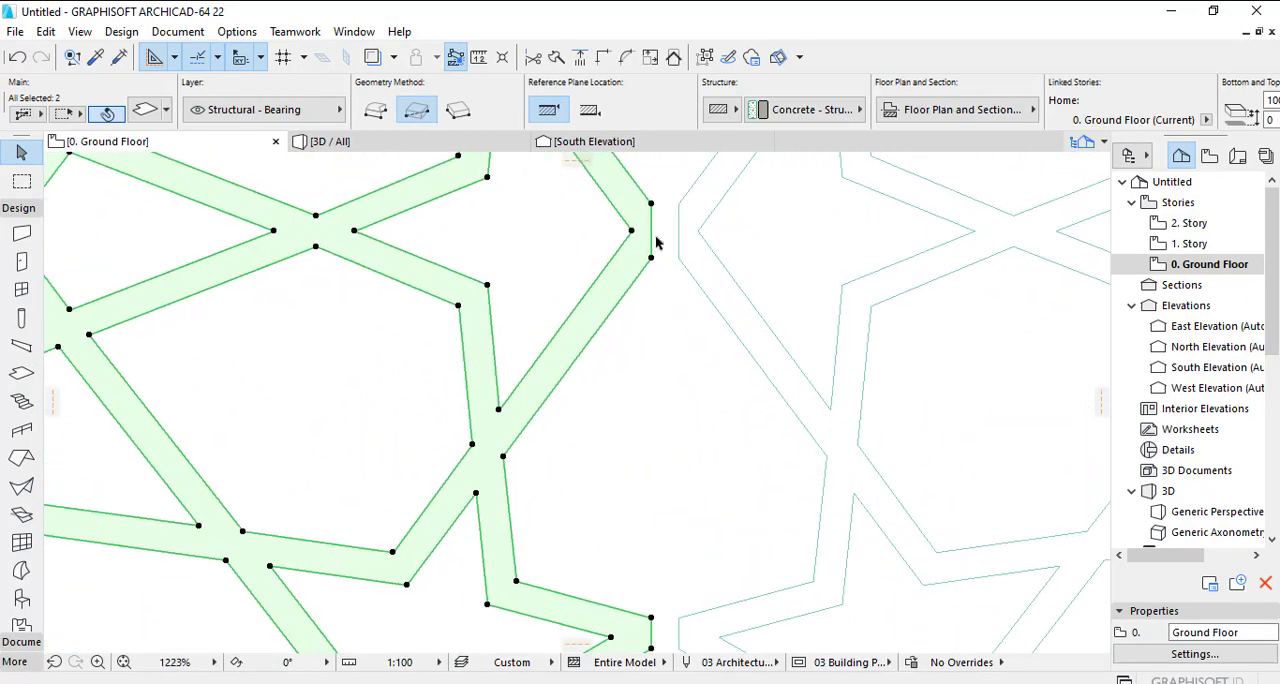
pyautogui.hotkey('ctrl', 'd')
pyautogui.rightClick(650, 236)
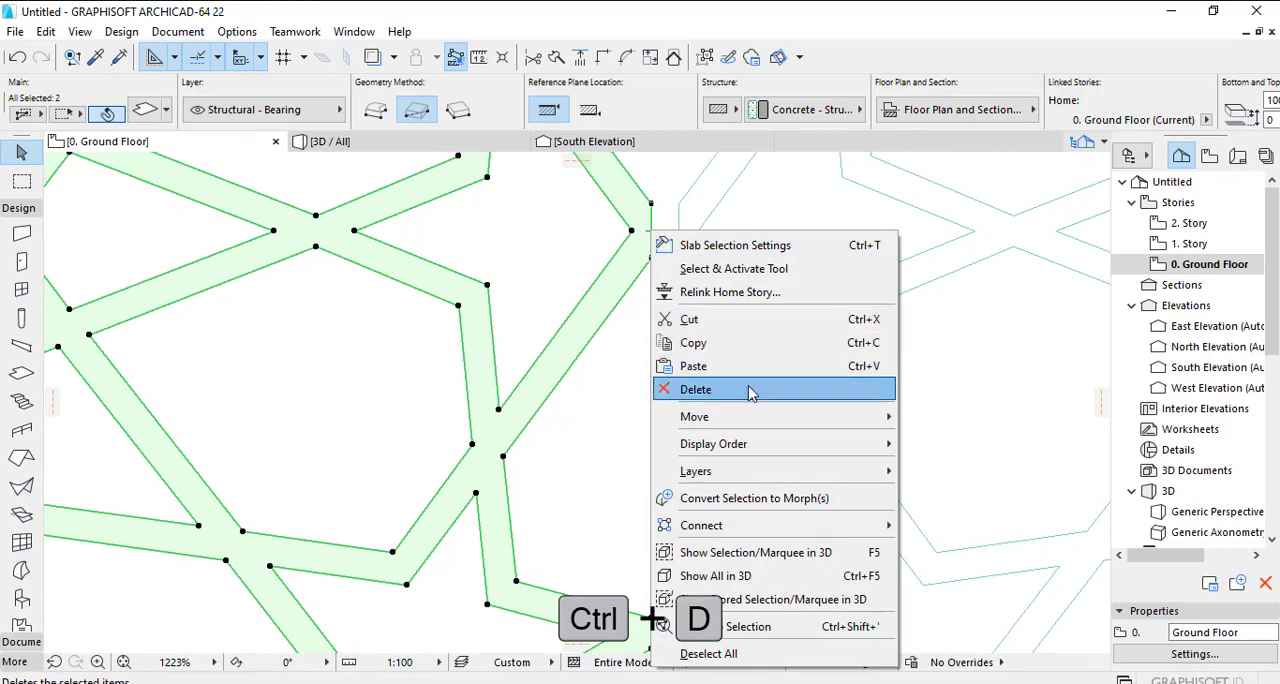
pyautogui.moveTo(800, 422)
pyautogui.click(920, 416)
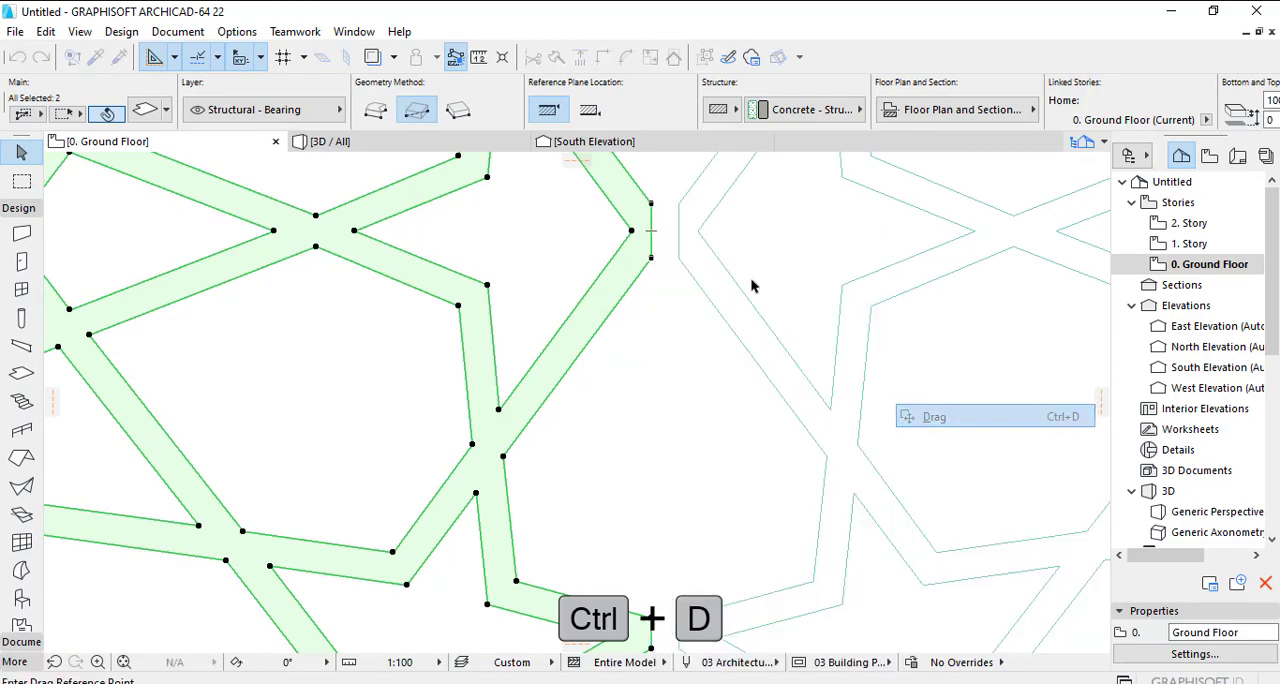
pyautogui.click(679, 260)
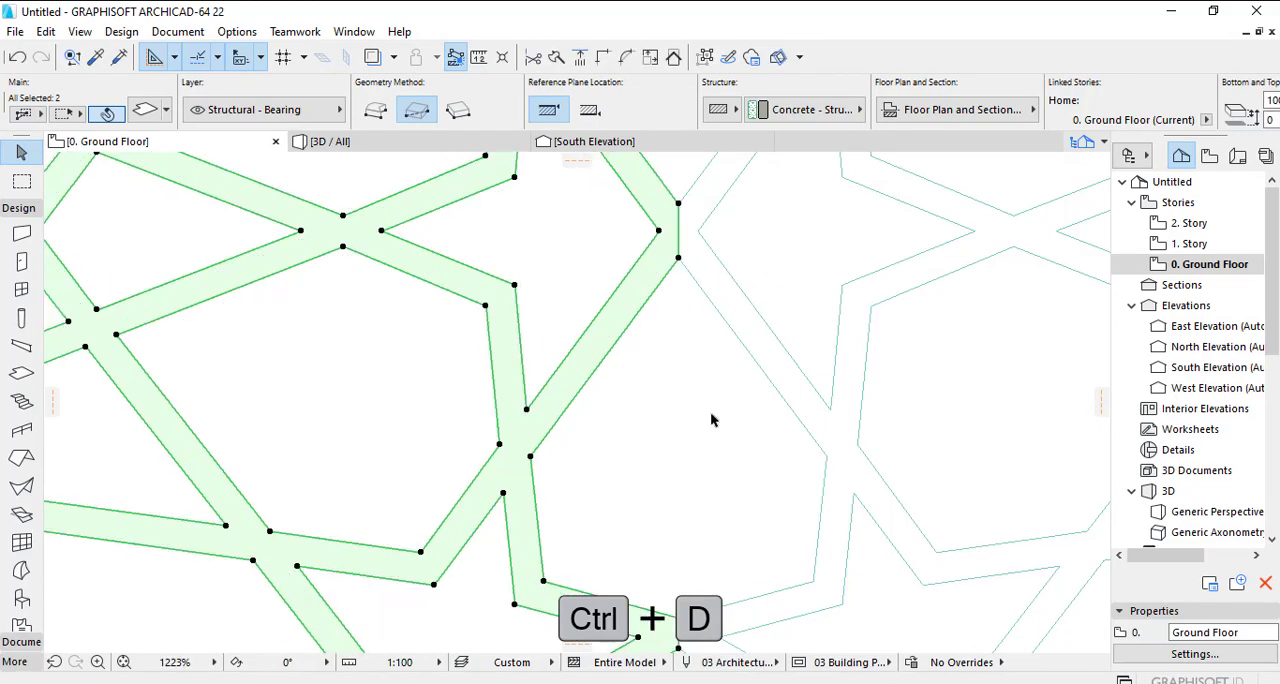
# - Select only the left slab and move it right by 72 at 0° to close the gap to the middle slab
pyautogui.scroll(-6, 712, 420)
pyautogui.moveTo(714, 420); pyautogui.dragTo(822, 336, button='middle')
pyautogui.scroll(-2, 530, 537)
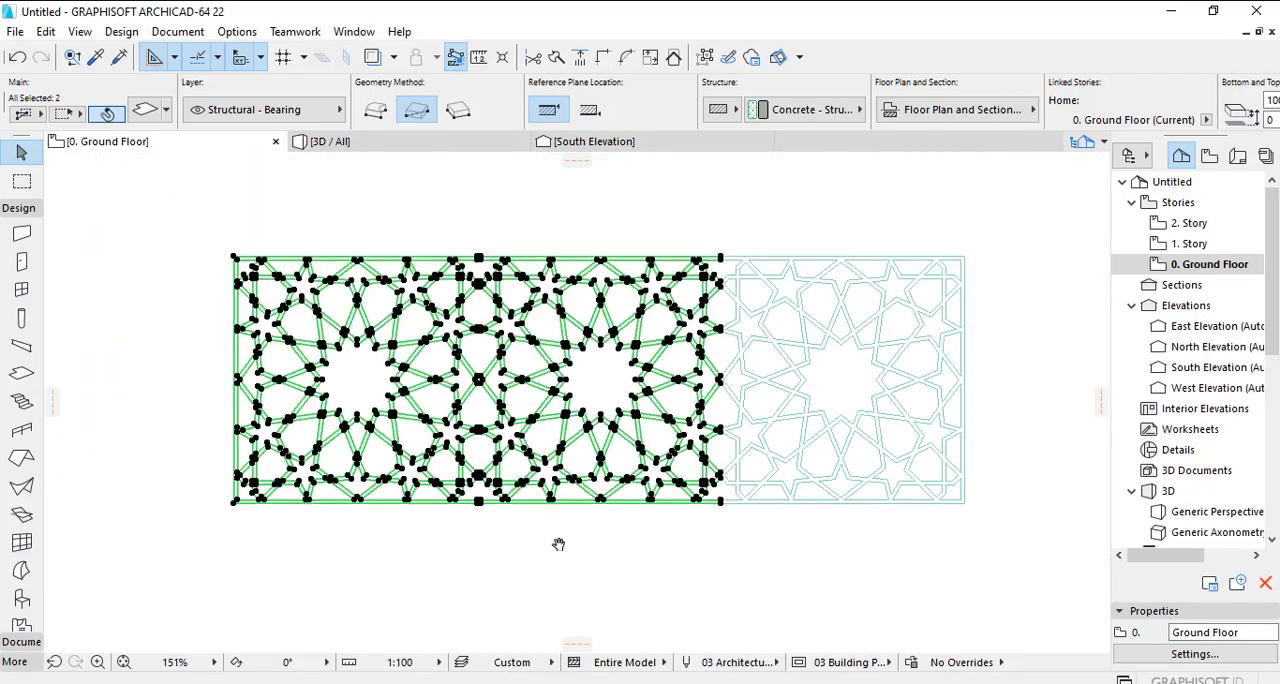
pyautogui.click(535, 538)
pyautogui.moveTo(321, 249); pyautogui.dragTo(577, 517)
pyautogui.scroll(9, 577, 517)
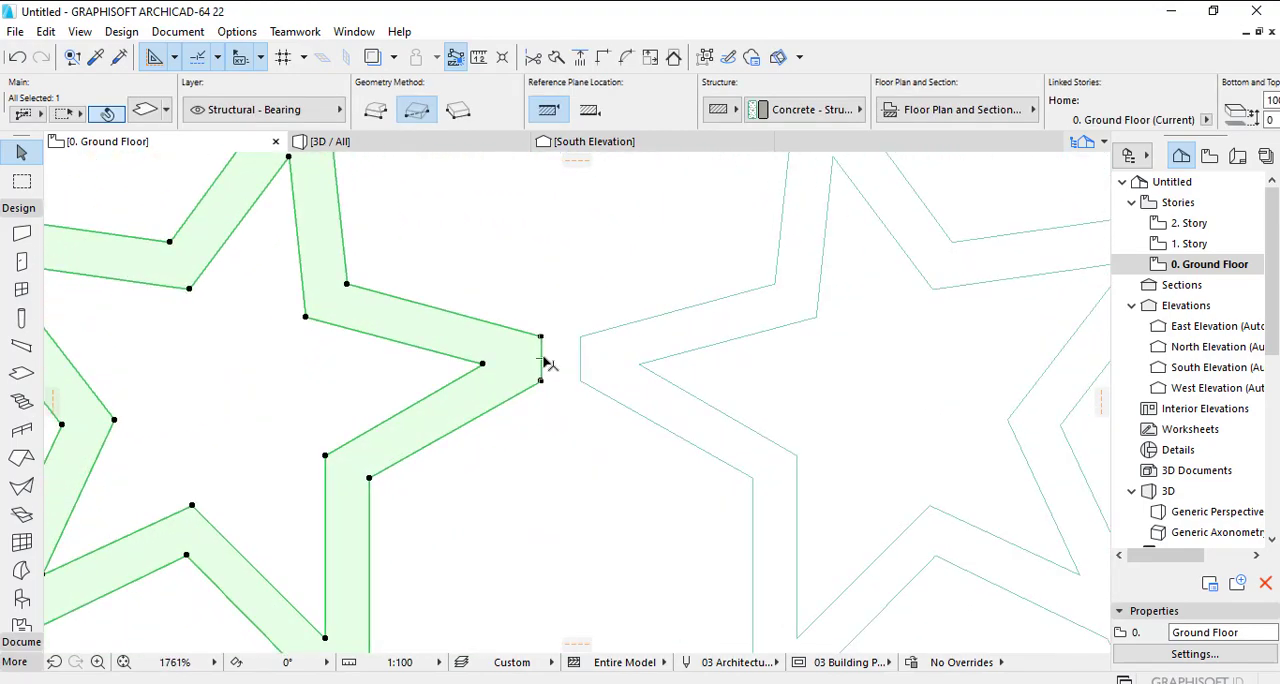
pyautogui.rightClick(547, 362)
pyautogui.moveTo(718, 442)
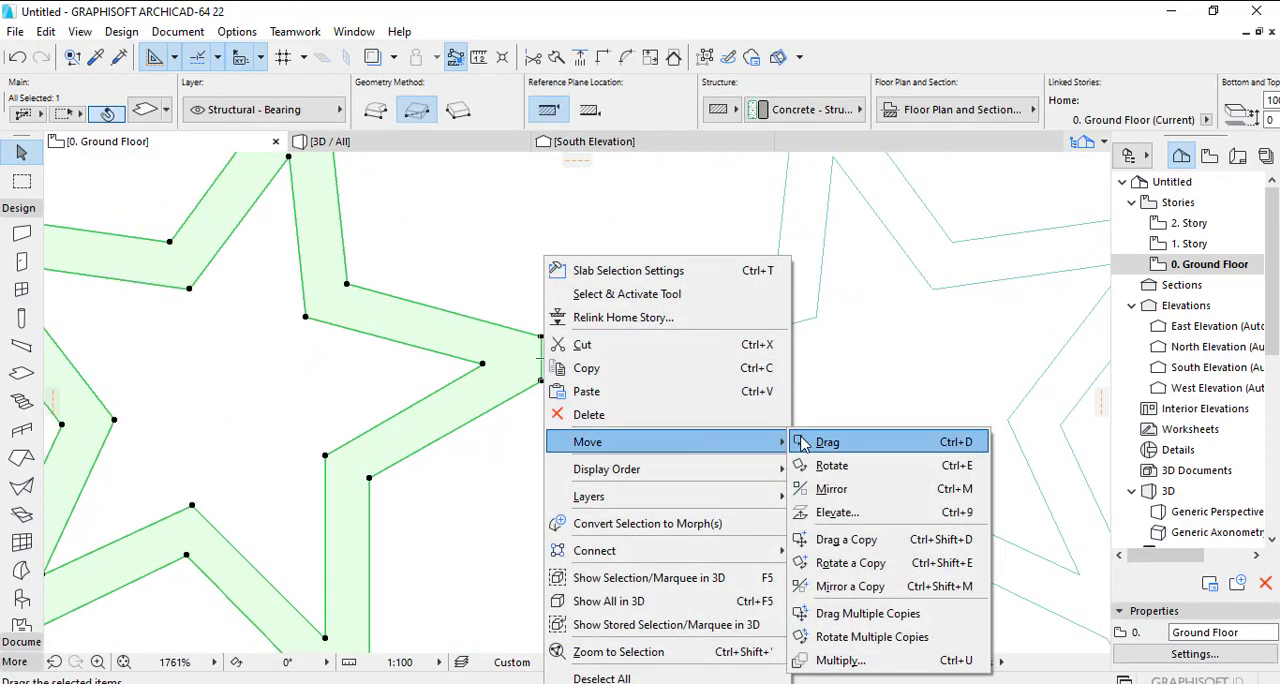
pyautogui.click(826, 442)
pyautogui.click(541, 381)
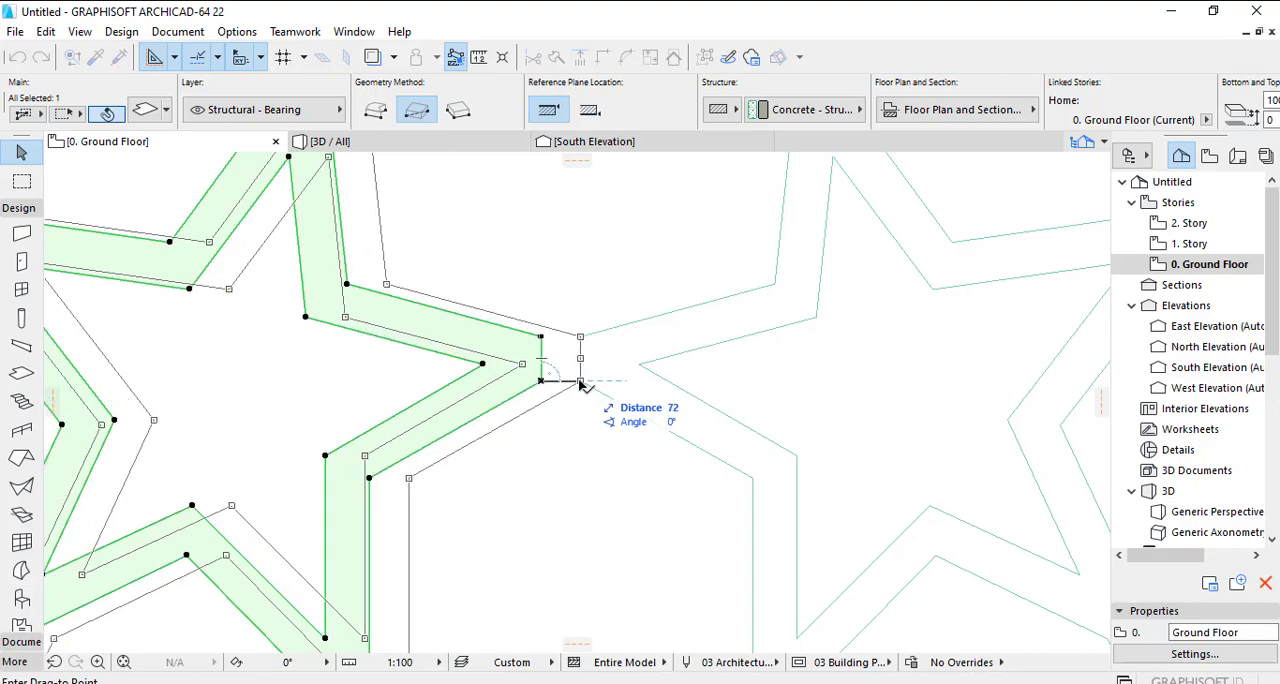
pyautogui.click(580, 380)
# - Select all three joined slabs and convert them to morphs, accepting the deletion of the originals
pyautogui.scroll(-10, 593, 463)
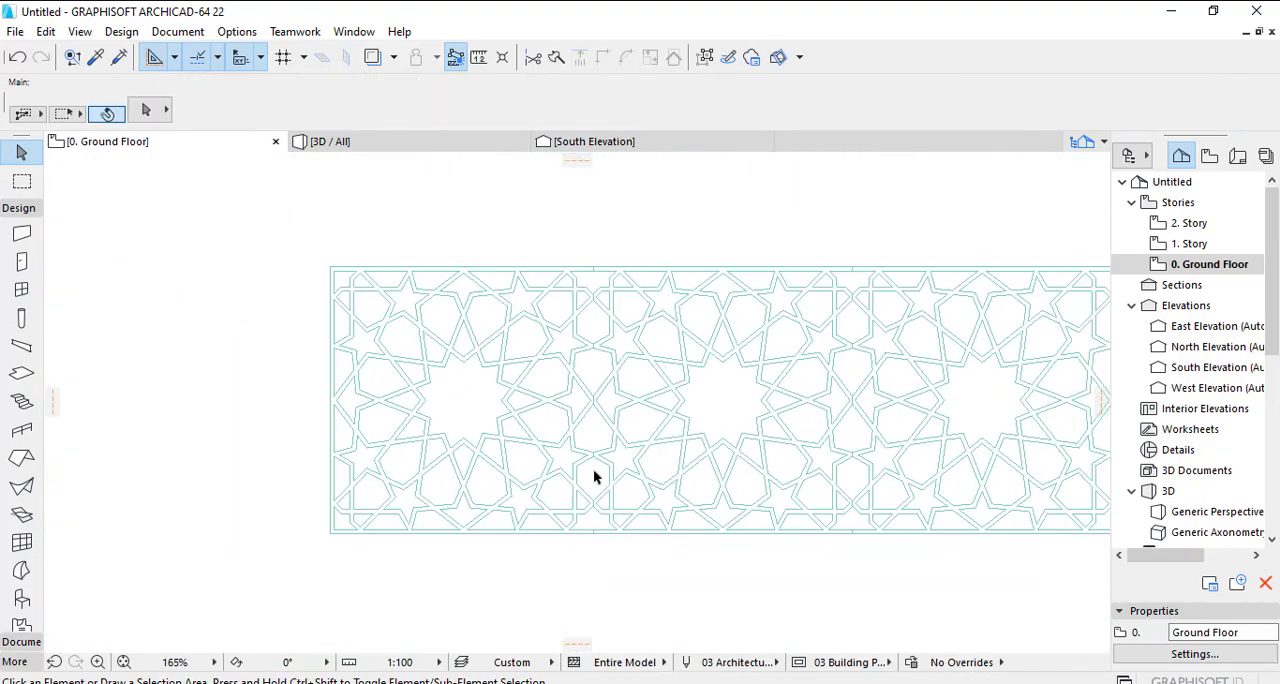
pyautogui.moveTo(320, 306); pyautogui.dragTo(855, 514)
pyautogui.scroll(2, 800, 512)
pyautogui.scroll(5, 793, 514)
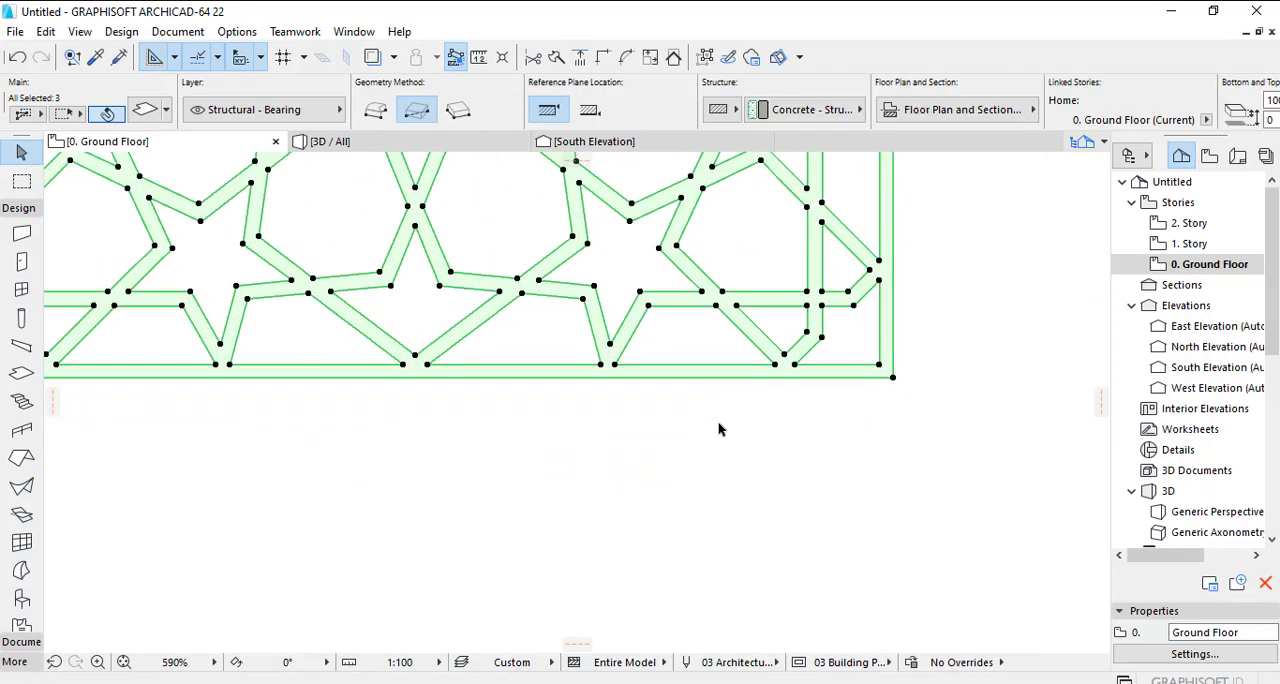
pyautogui.rightClick(703, 379)
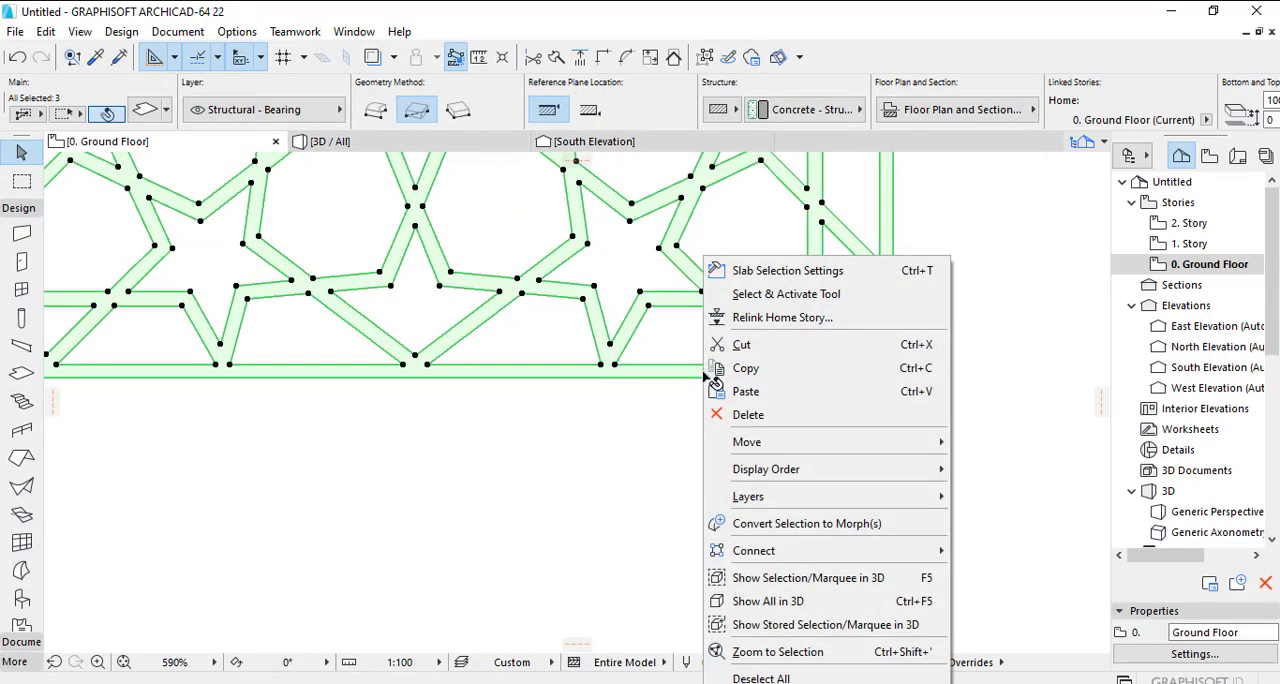
pyautogui.click(786, 524)
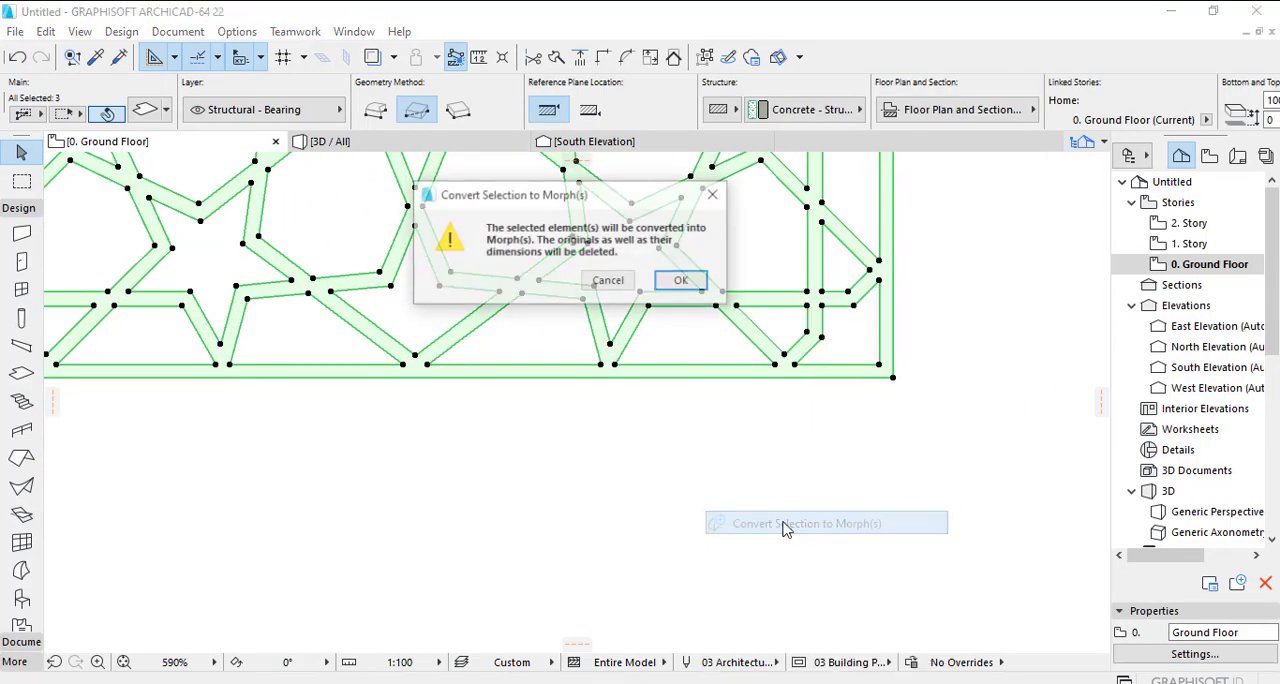
pyautogui.click(677, 282)
pyautogui.scroll(-8, 653, 436)
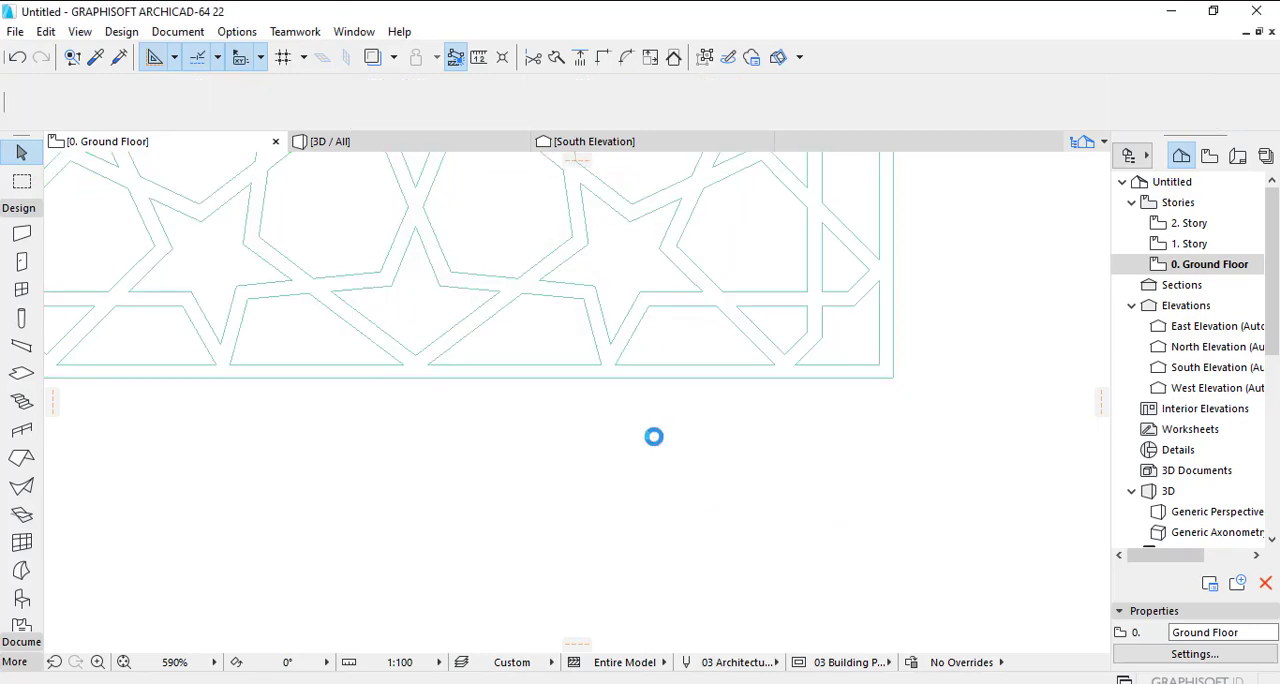
# - Draw a vertical elevation line just beyond the panel's right end in plan, facing the panel, and open its E-01 elevation view
pyautogui.scroll(-3, 669, 471)
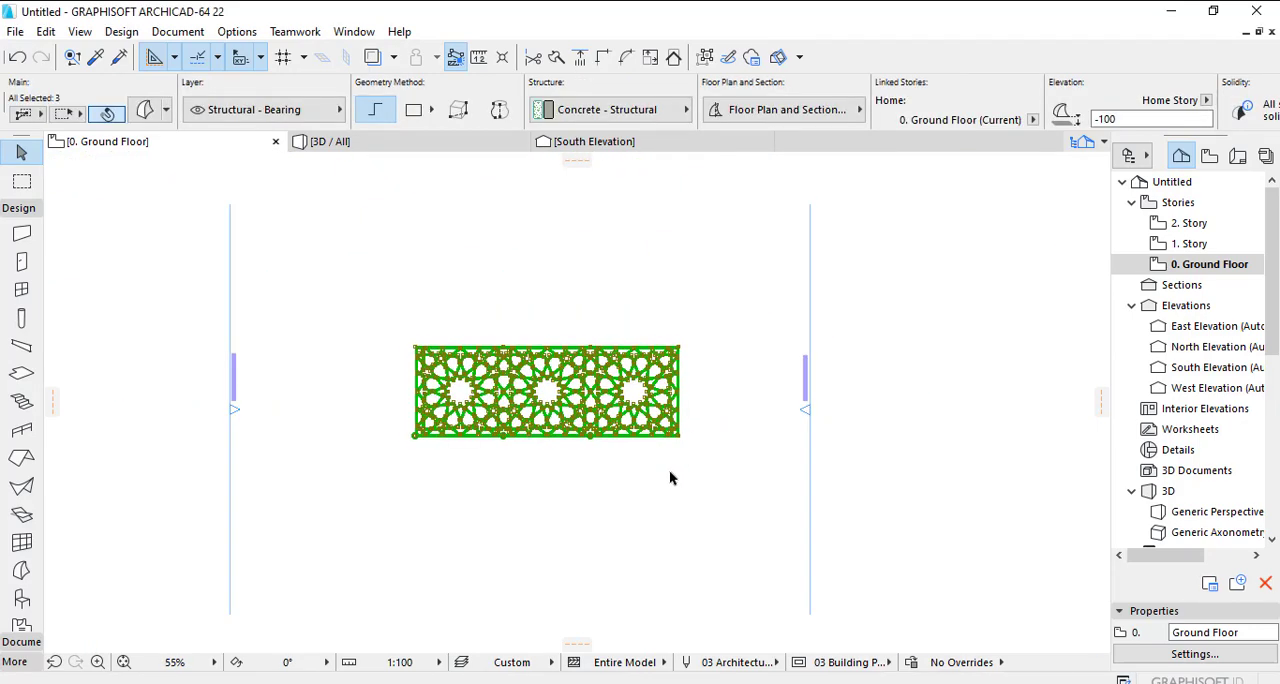
pyautogui.click(669, 471)
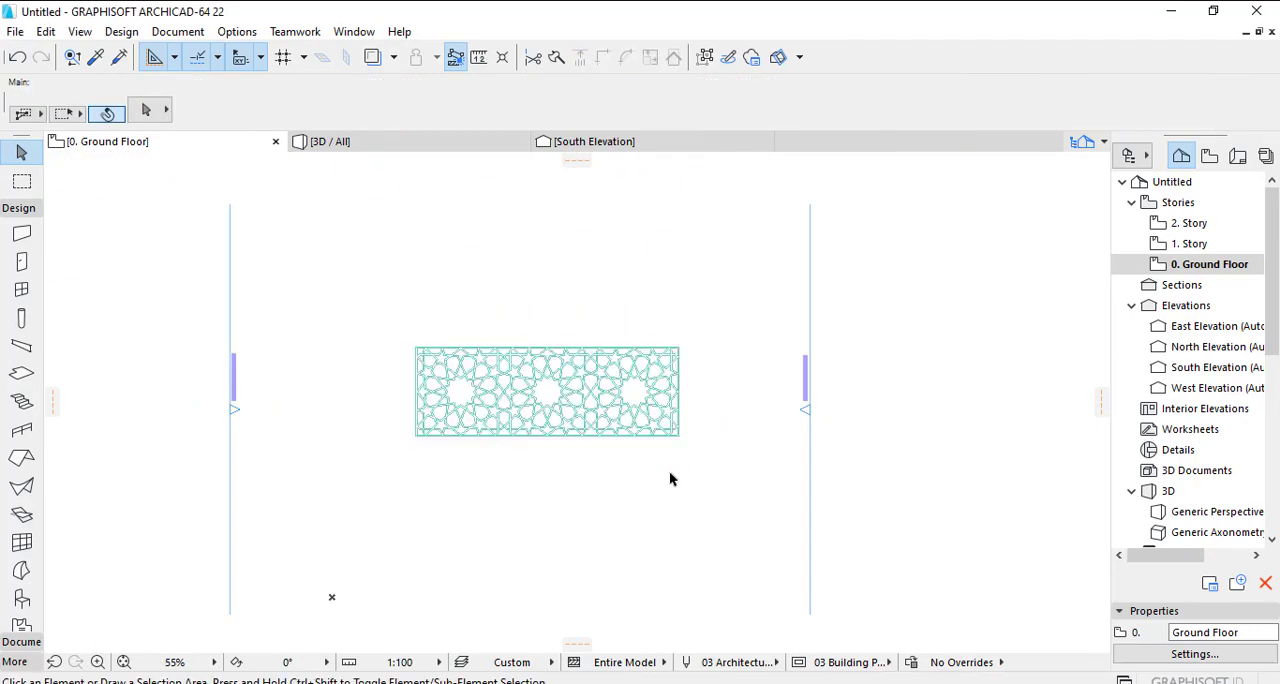
pyautogui.click(13, 210)
pyautogui.click(18, 227)
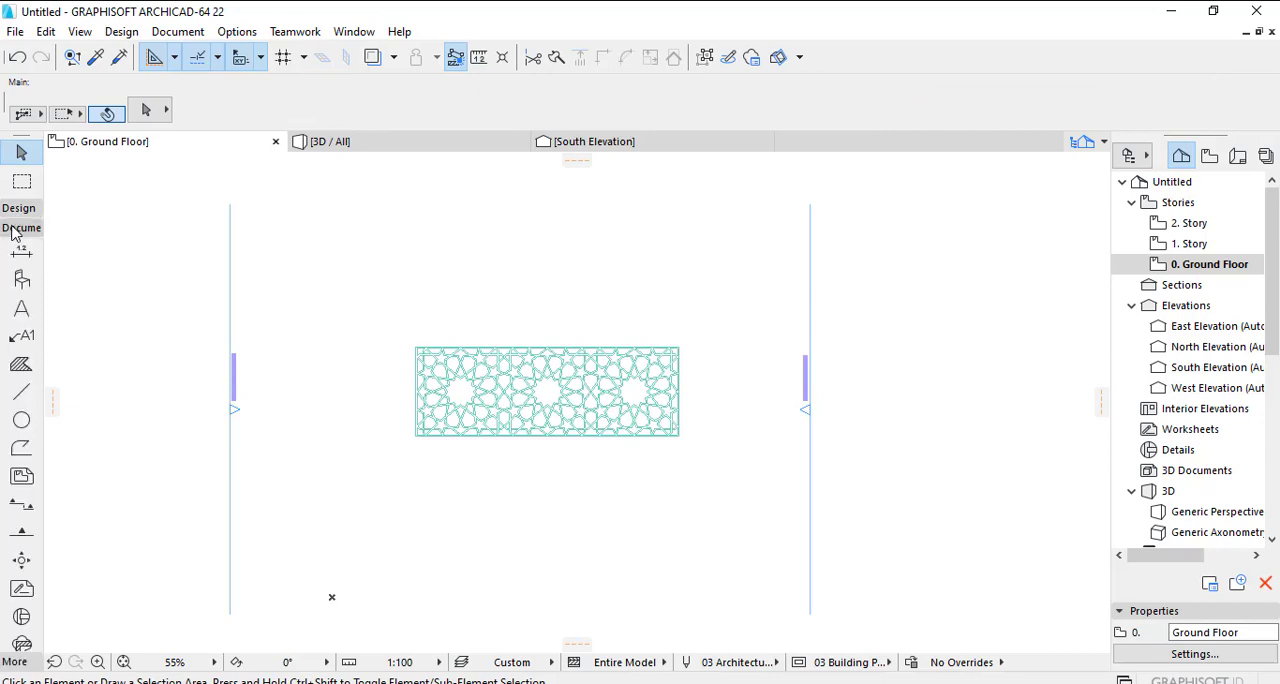
pyautogui.click(20, 537)
pyautogui.click(699, 323)
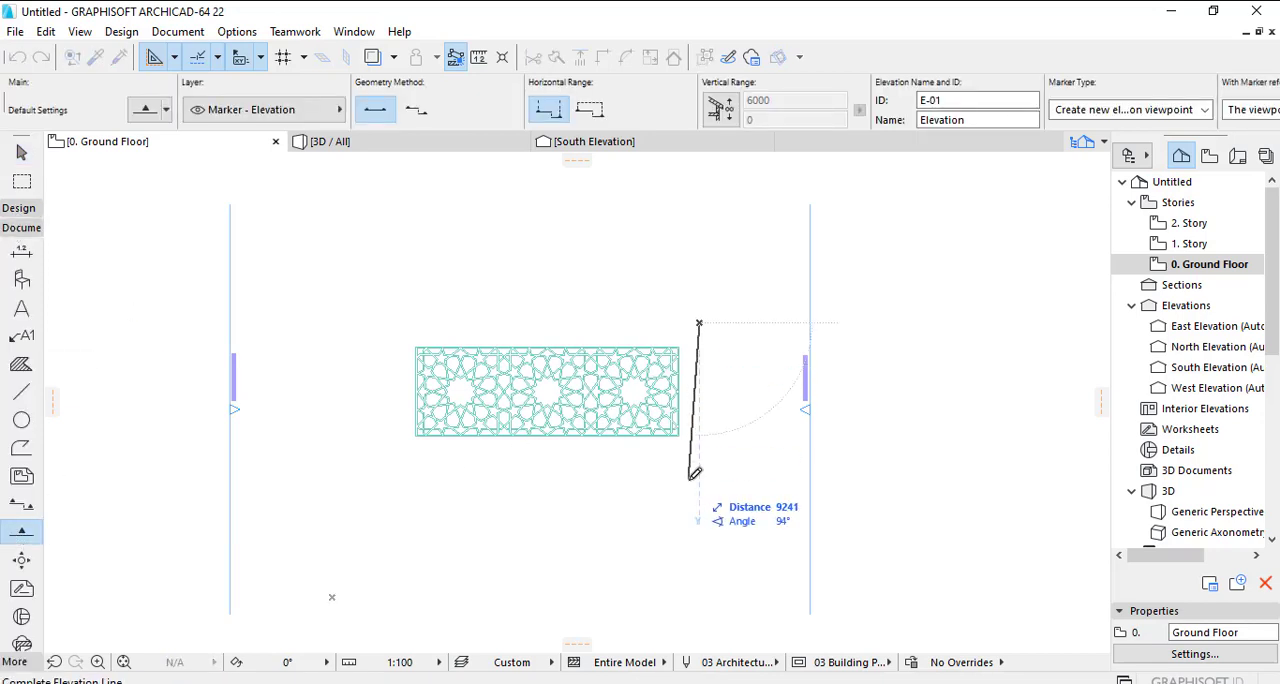
pyautogui.click(702, 486)
pyautogui.click(662, 488)
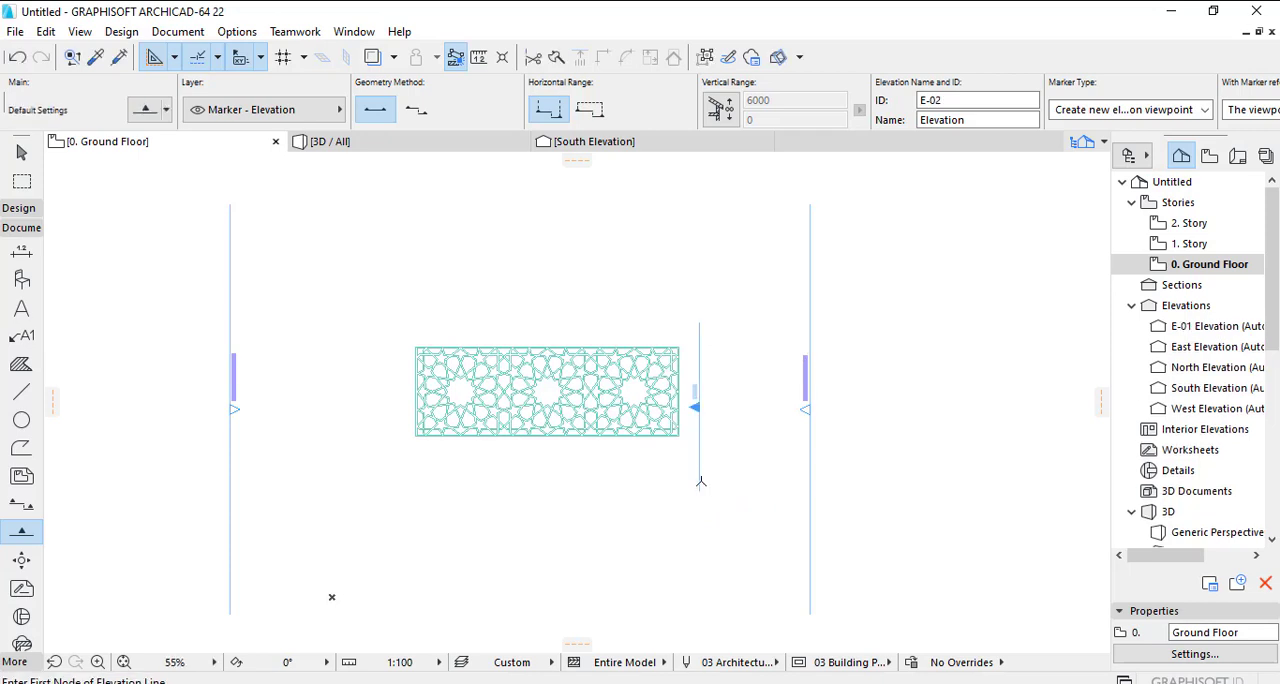
pyautogui.doubleClick(1174, 334)
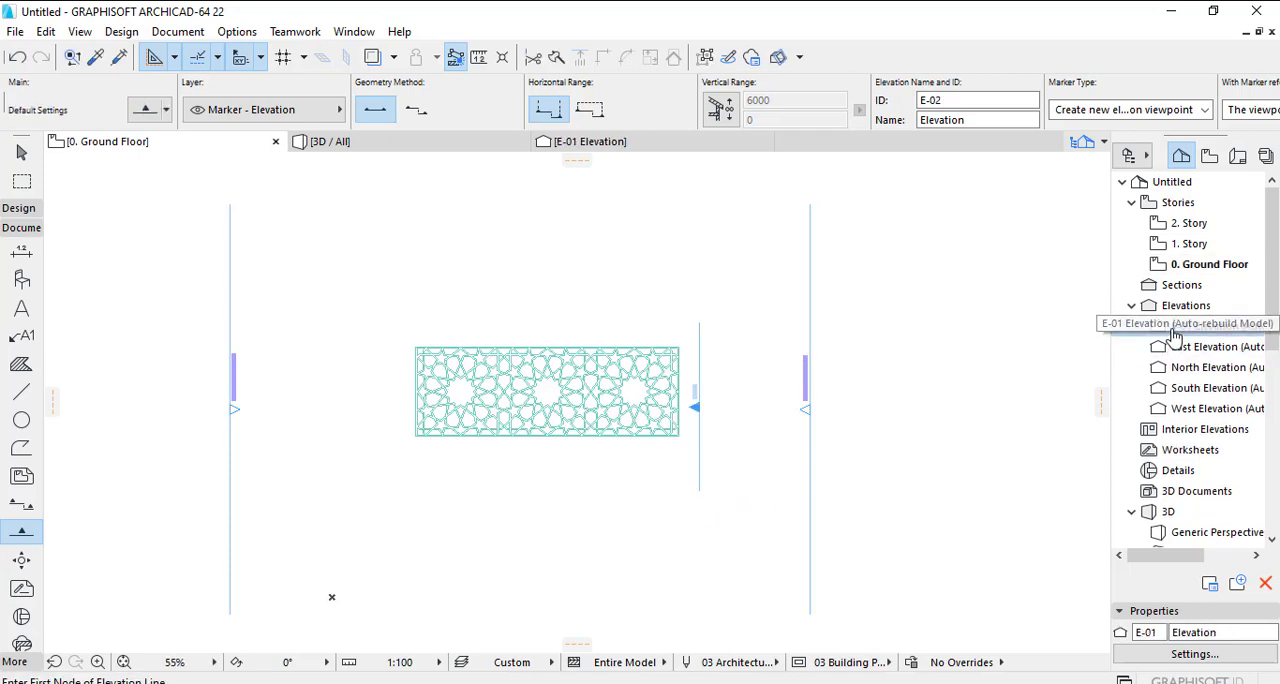
pyautogui.scroll(5, 614, 571)
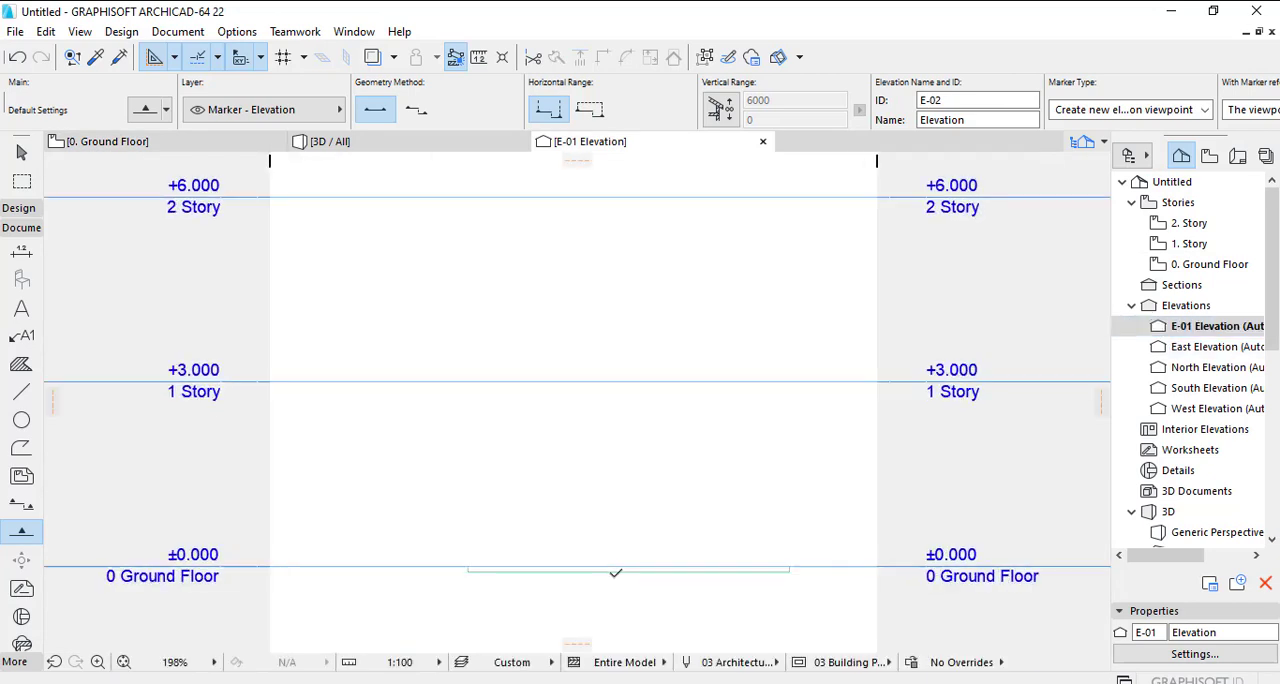
# - Select the flat panel morphs in the elevation and rotate them 90° clockwise about their lower right corner to stand upright
pyautogui.click(18, 155)
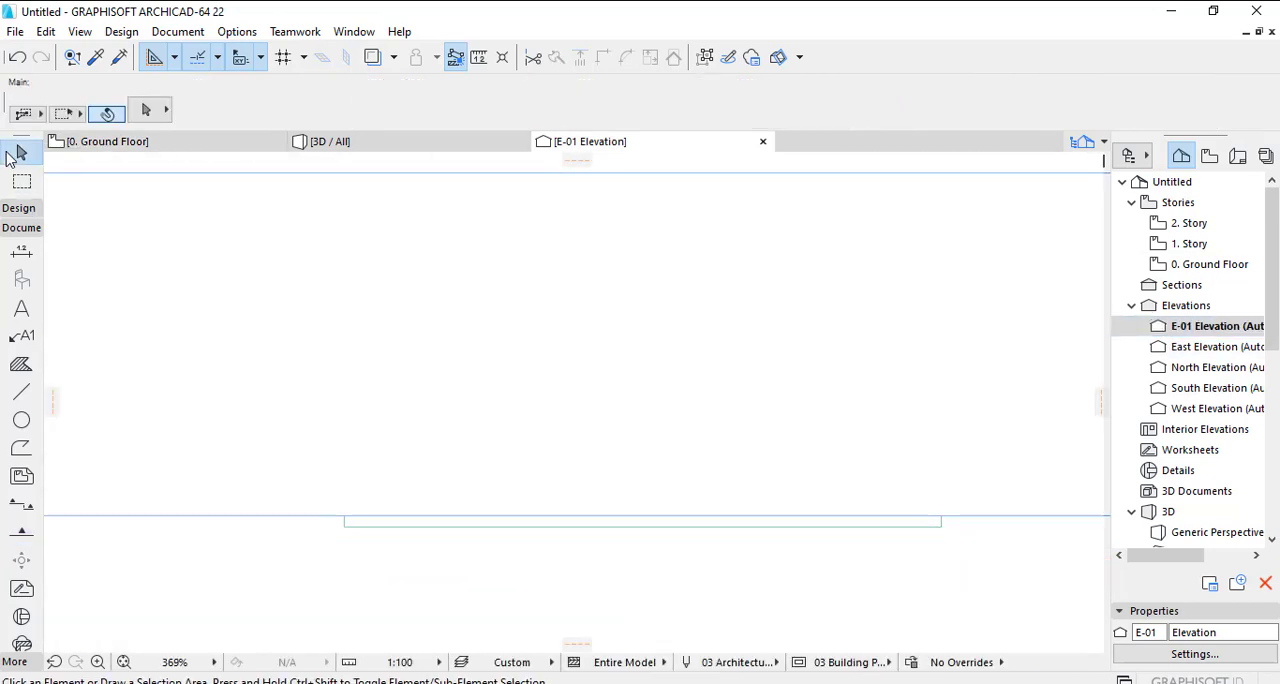
pyautogui.moveTo(286, 440); pyautogui.dragTo(990, 609)
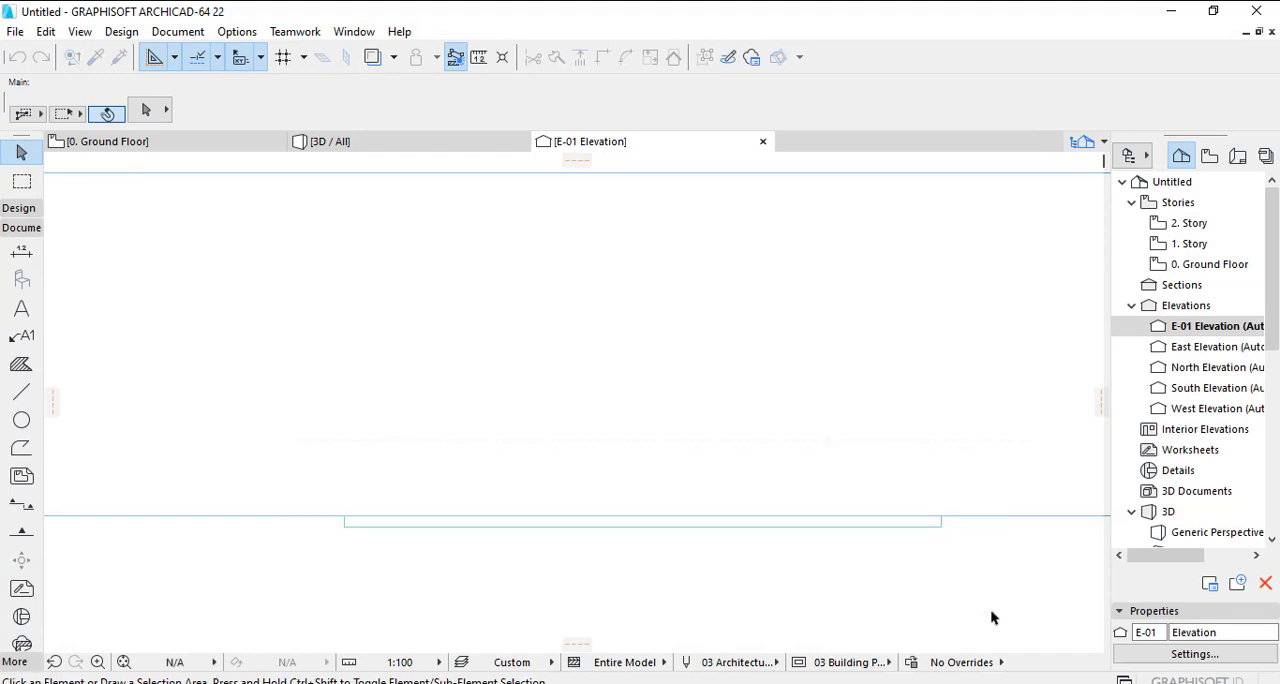
pyautogui.rightClick(943, 530)
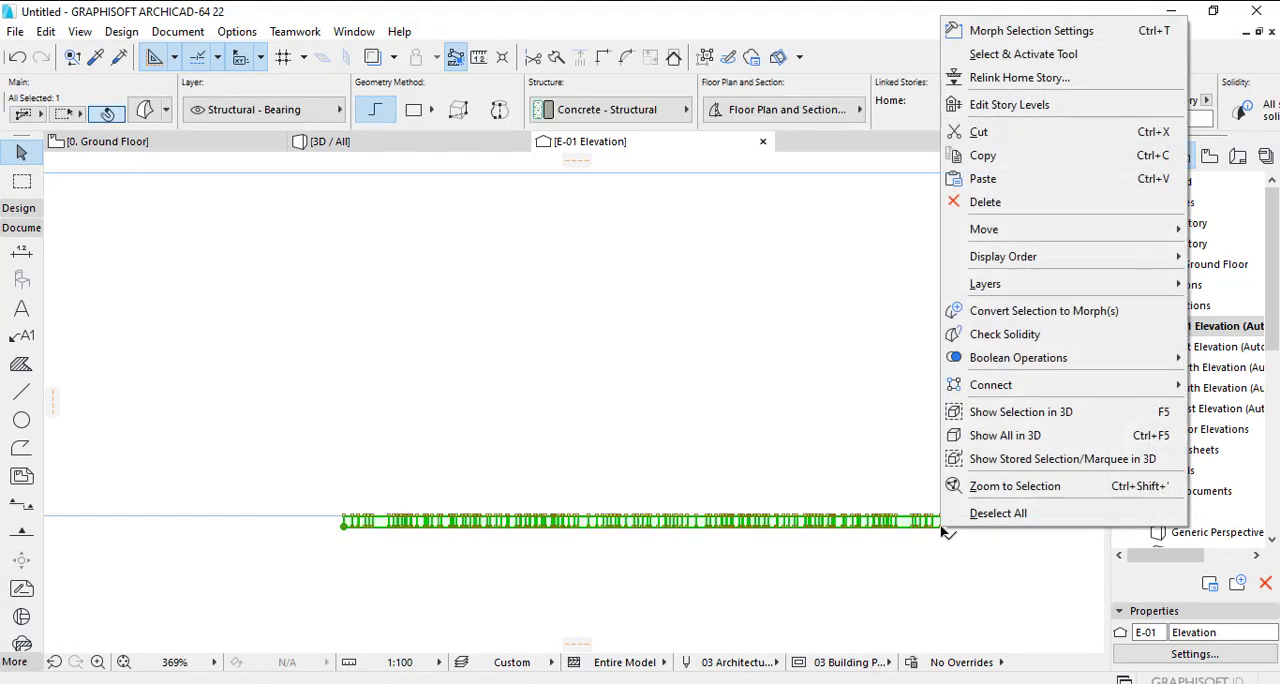
pyautogui.moveTo(1063, 227)
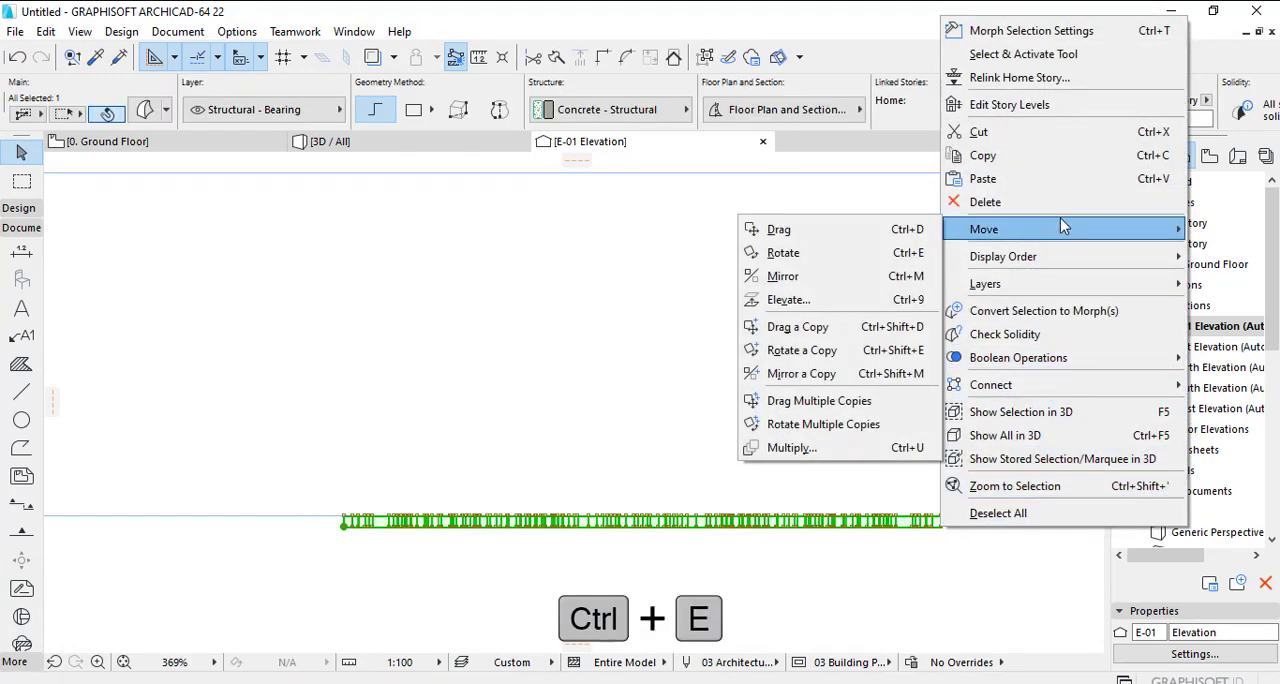
pyautogui.click(783, 253)
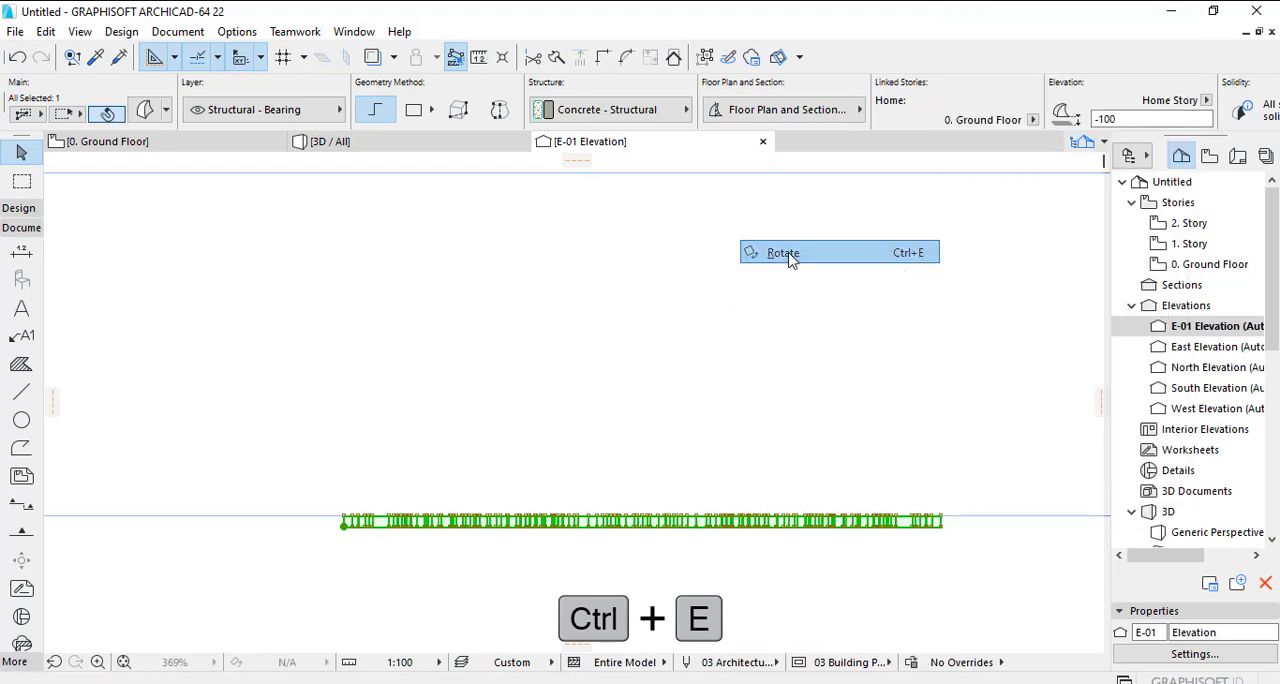
pyautogui.click(942, 524)
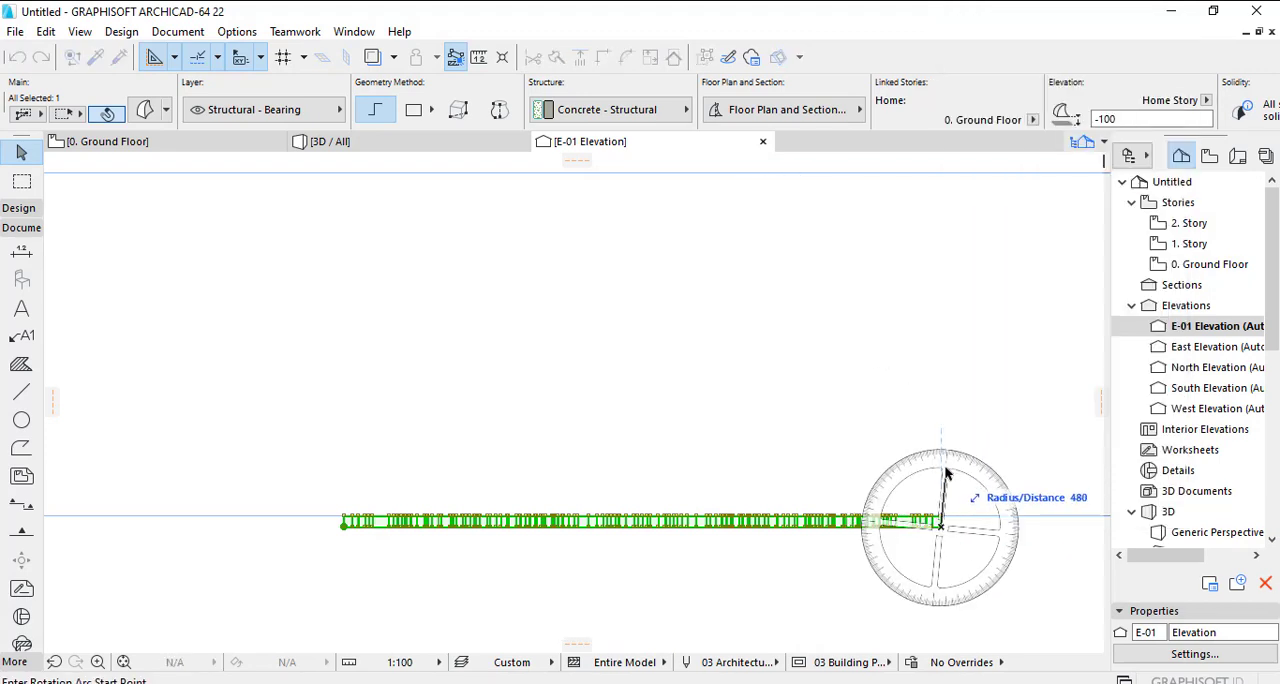
pyautogui.click(940, 421)
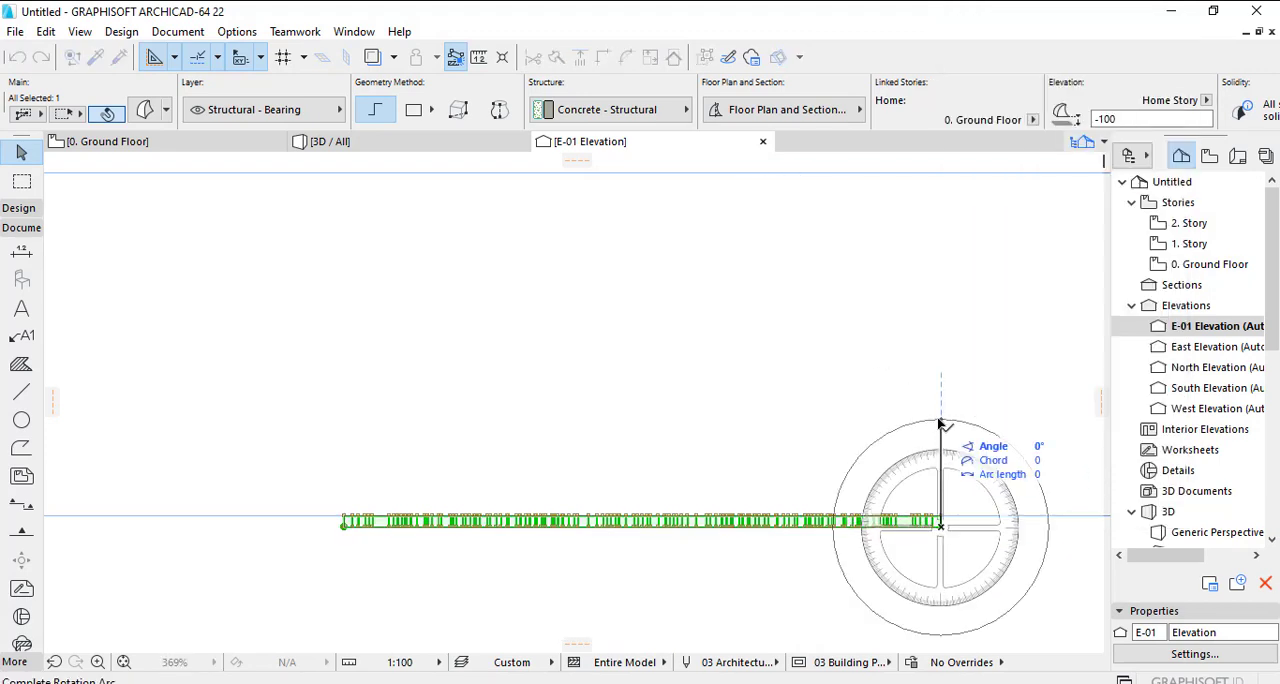
pyautogui.click(1051, 531)
pyautogui.scroll(-3, 634, 414)
# - Examine the upright panel in the 3D view from the front and close up at the joints between modules
pyautogui.click(330, 141)
pyautogui.scroll(-3, 428, 196)
pyautogui.moveTo(565, 330); pyautogui.dragTo(626, 482, button='middle')
pyautogui.scroll(-1, 626, 482)
pyautogui.moveTo(662, 420)
pyautogui.keyDown('shift'); pyautogui.mouseDown(button='middle')
pyautogui.moveTo(769, 398)
pyautogui.moveTo(555, 368)
pyautogui.moveTo(661, 412)
pyautogui.mouseUp(button='middle'); pyautogui.keyUp('shift')
pyautogui.scroll(5, 661, 412)
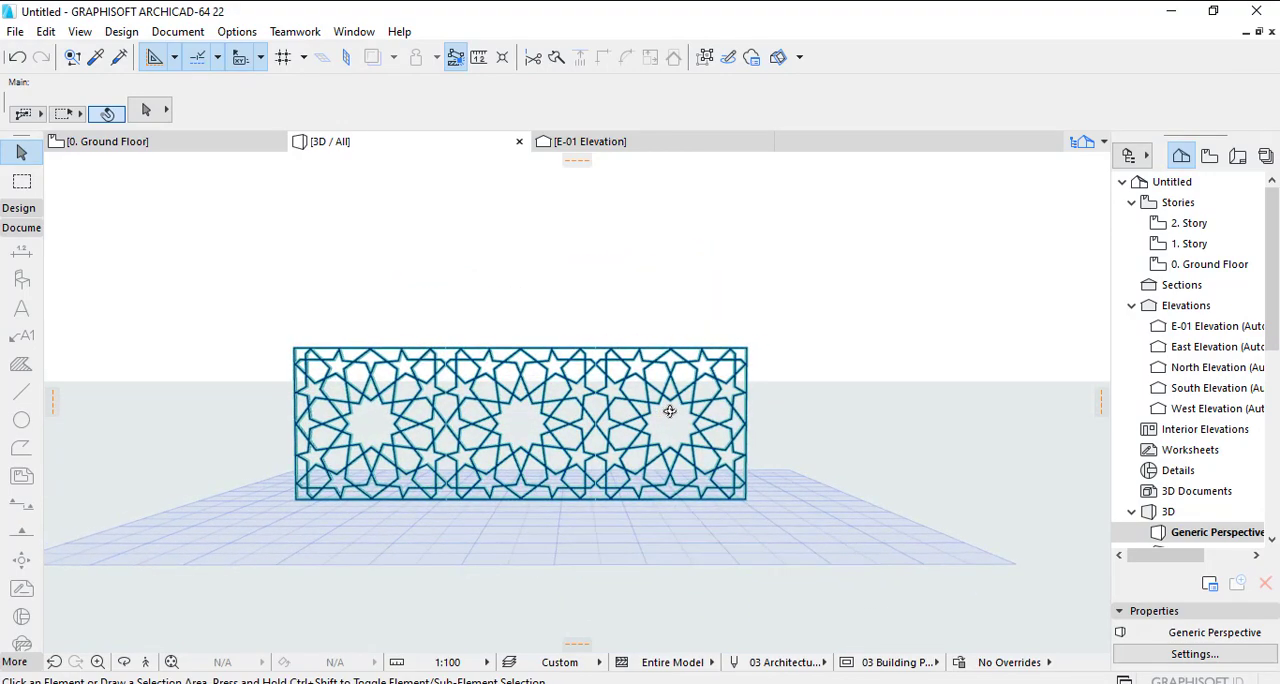
pyautogui.scroll(2, 593, 457)
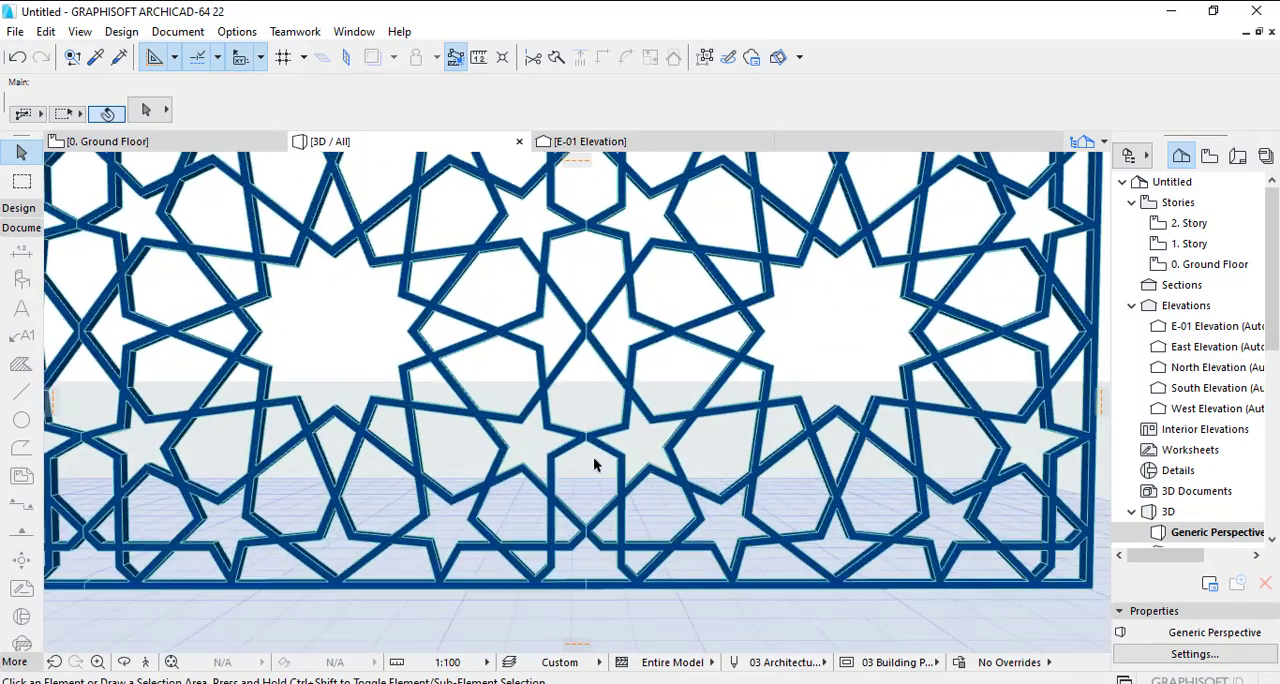
pyautogui.scroll(-4, 590, 455)
pyautogui.scroll(-2, 598, 467)
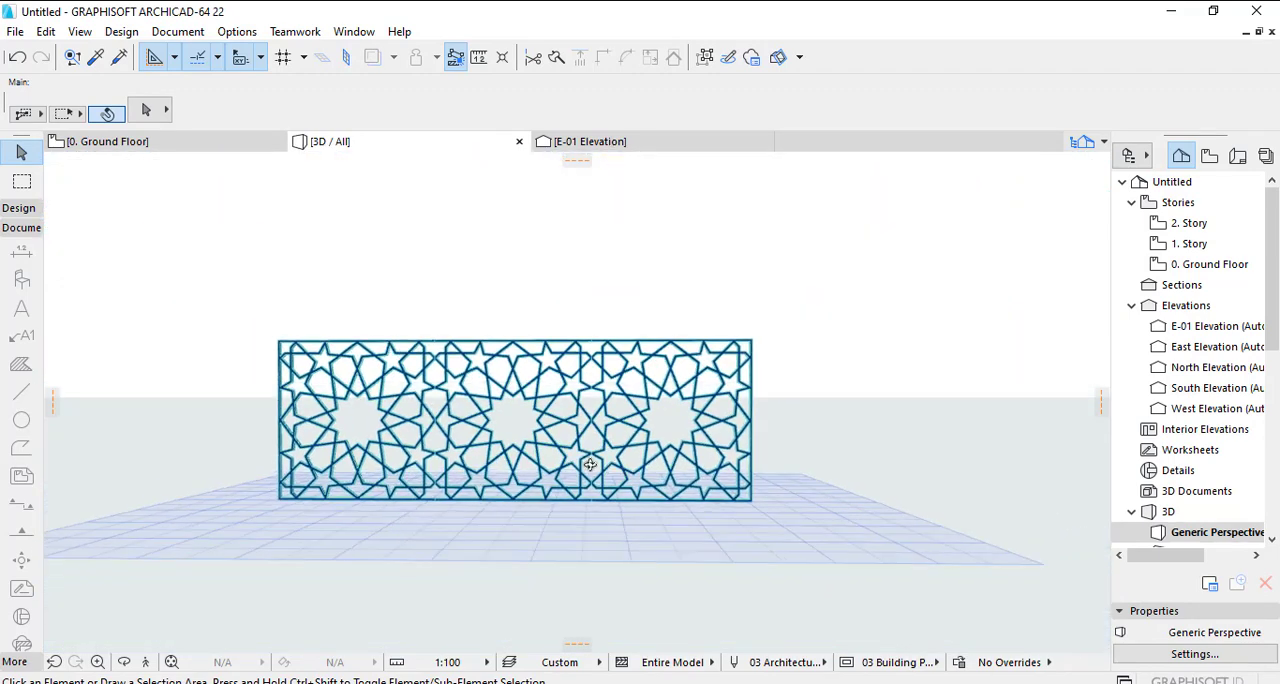
pyautogui.keyDown('shift'); pyautogui.moveTo(591, 463); pyautogui.dragTo(555, 452, button='middle'); pyautogui.keyUp('shift')
# - Select all three morphs in 3D, override their surface with Paint - Golden Ochre, and orient the view for rendering the panel
pyautogui.moveTo(814, 297); pyautogui.dragTo(206, 557)
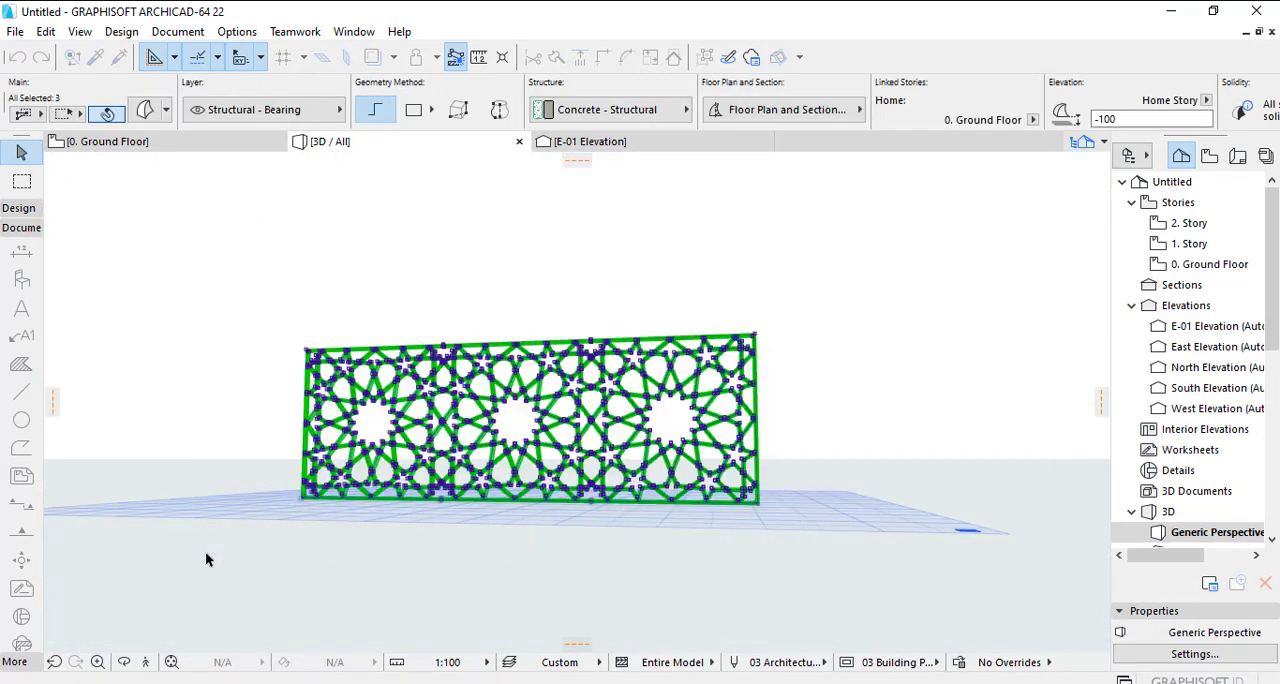
pyautogui.click(144, 111)
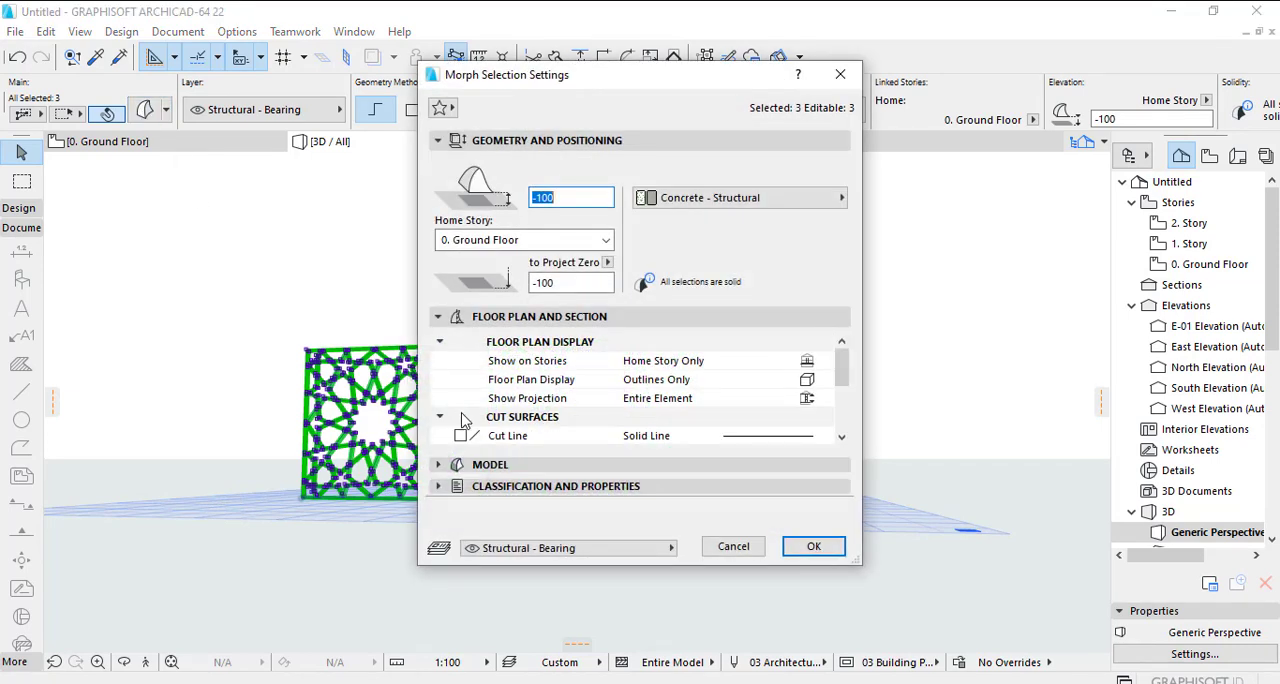
pyautogui.click(444, 318)
pyautogui.click(444, 340)
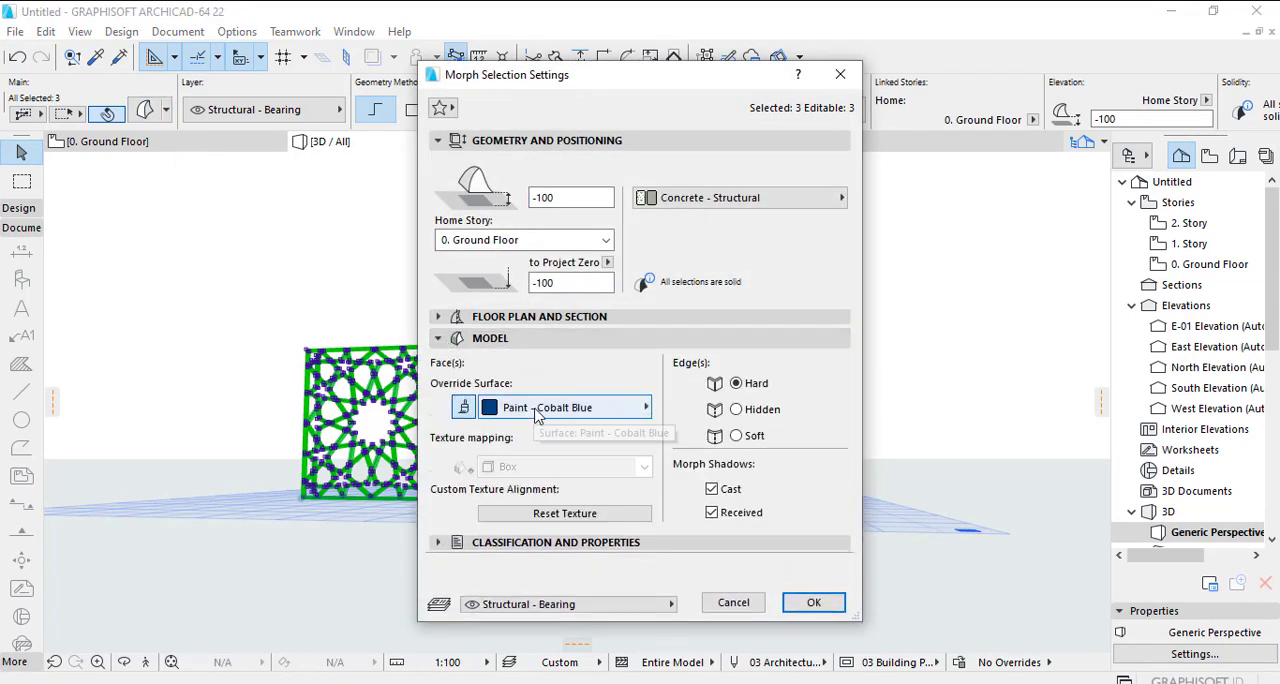
pyautogui.click(540, 408)
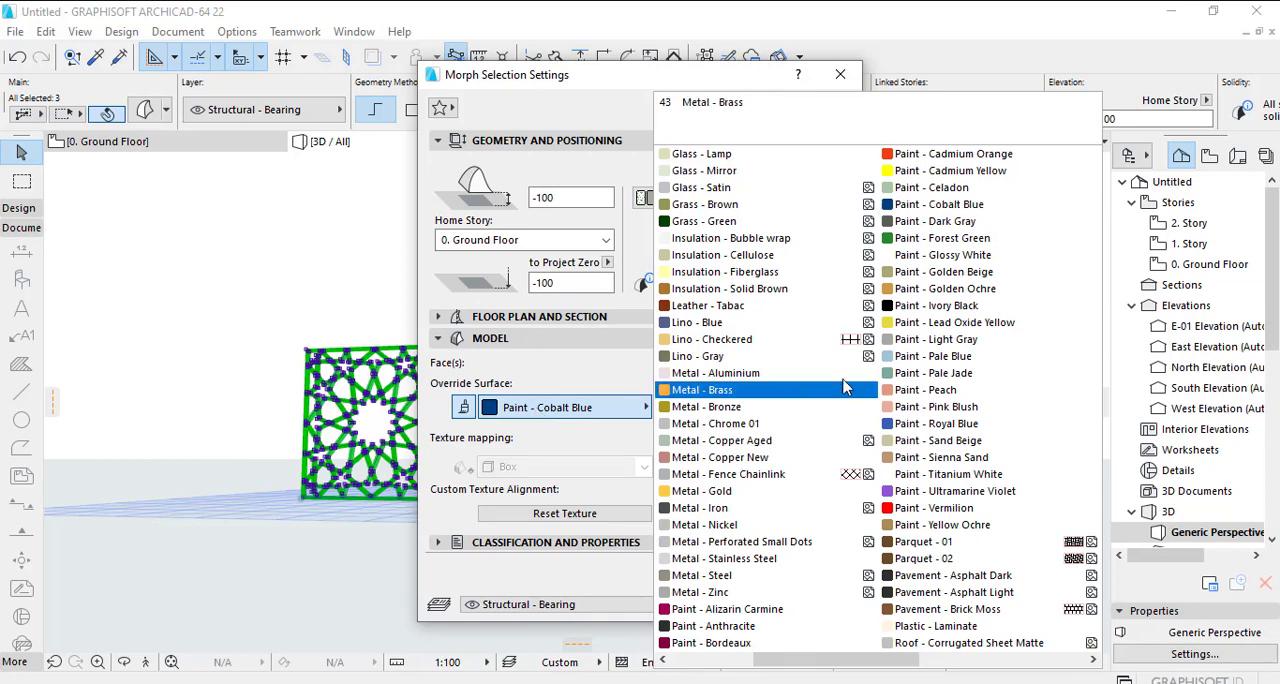
pyautogui.click(940, 289)
pyautogui.click(815, 603)
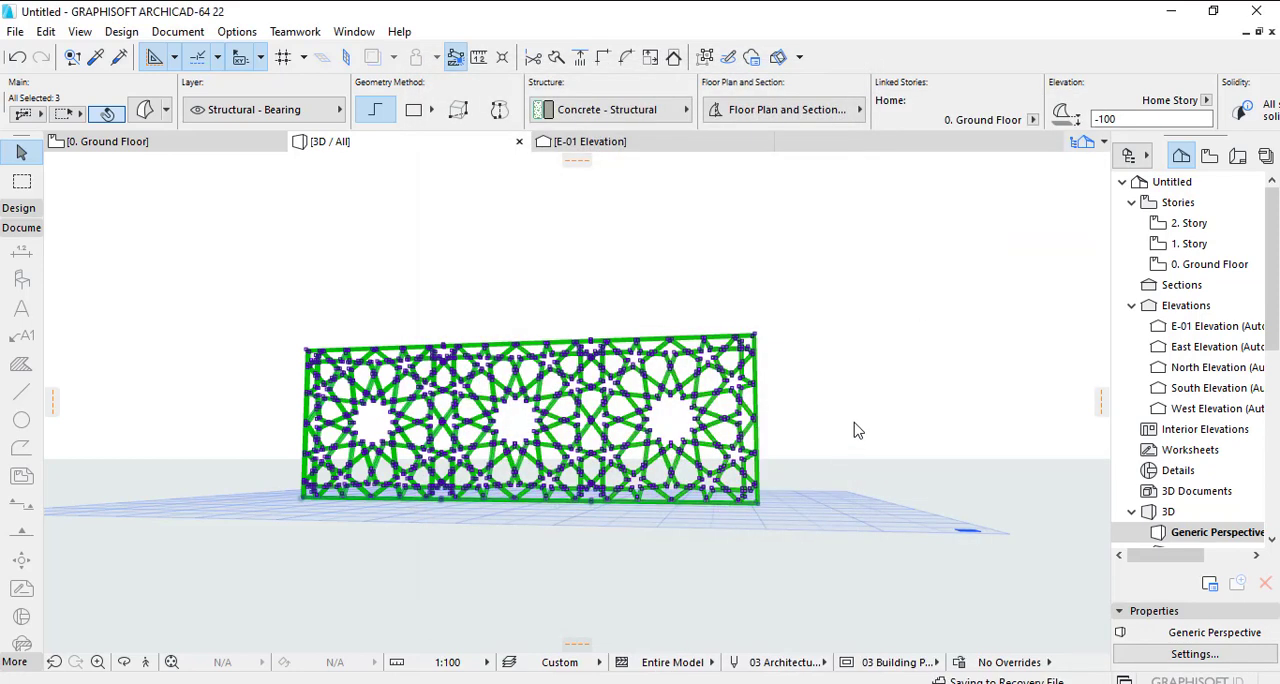
pyautogui.click(887, 373)
pyautogui.scroll(5, 550, 422)
pyautogui.keyDown('shift'); pyautogui.moveTo(551, 421); pyautogui.dragTo(653, 455, button='middle'); pyautogui.keyUp('shift')
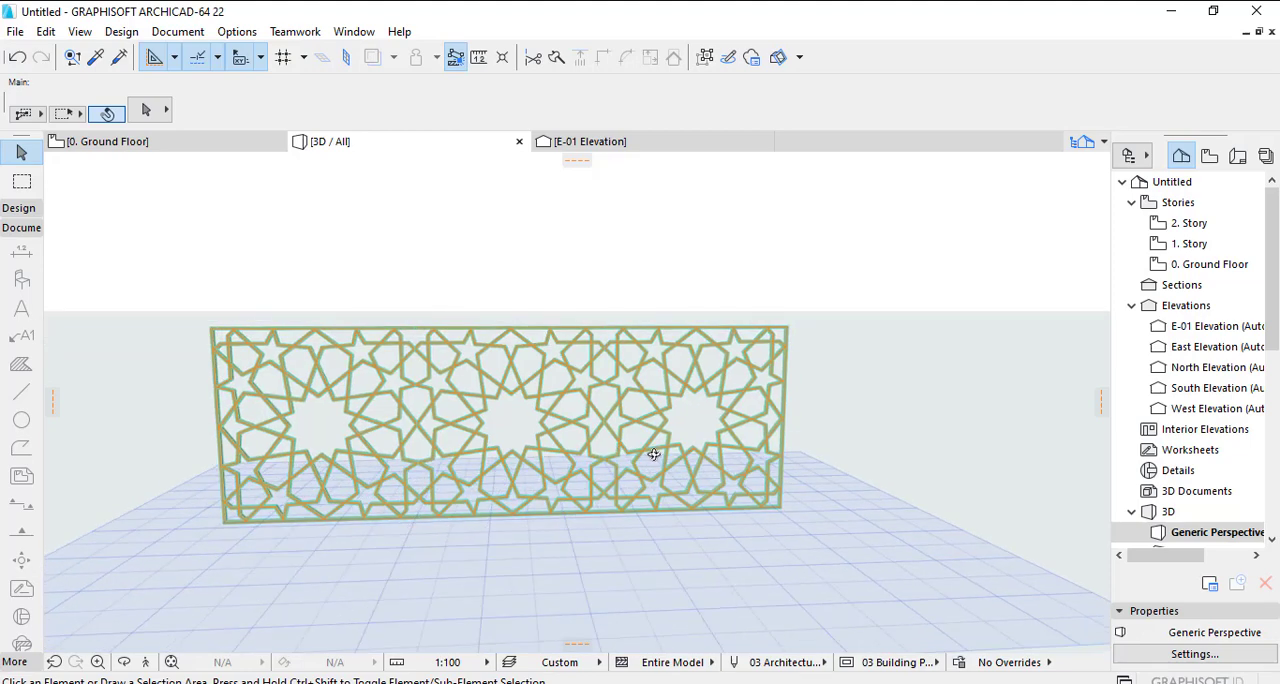
# - Set the photorendering size to 1000 x 400 pixels with unlinked proportions and apply the render safe frame
pyautogui.click(177, 31)
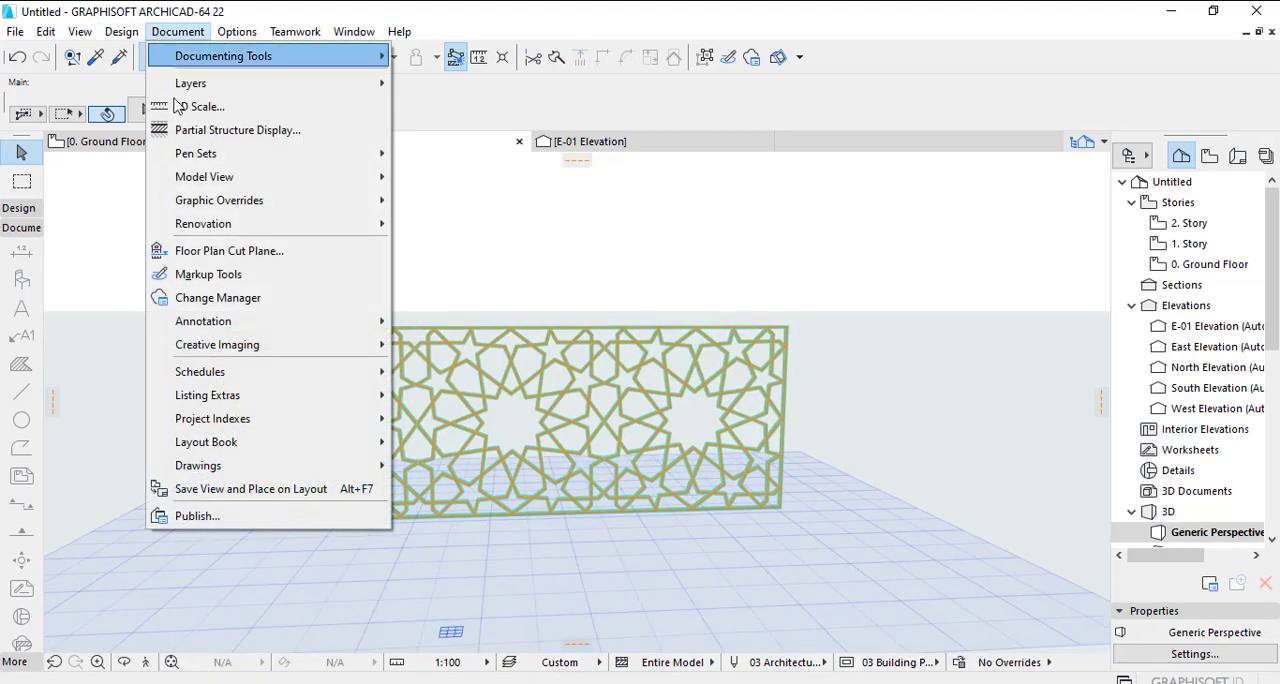
pyautogui.moveTo(272, 355)
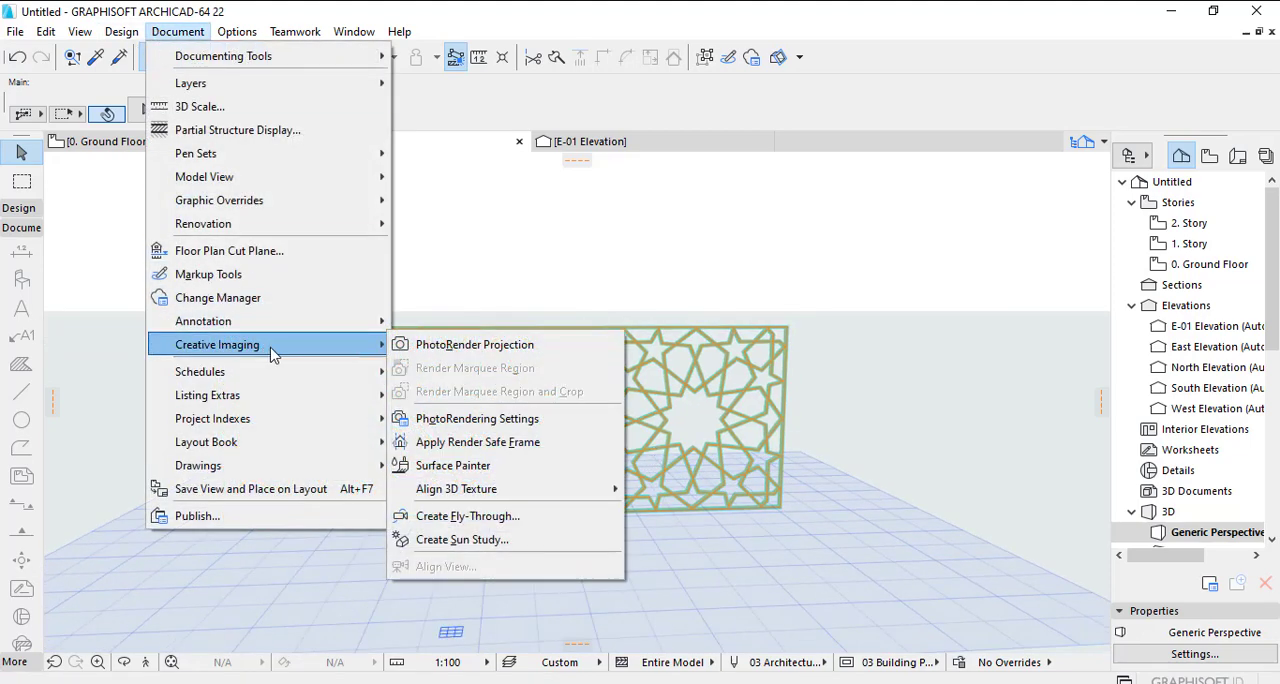
pyautogui.click(518, 420)
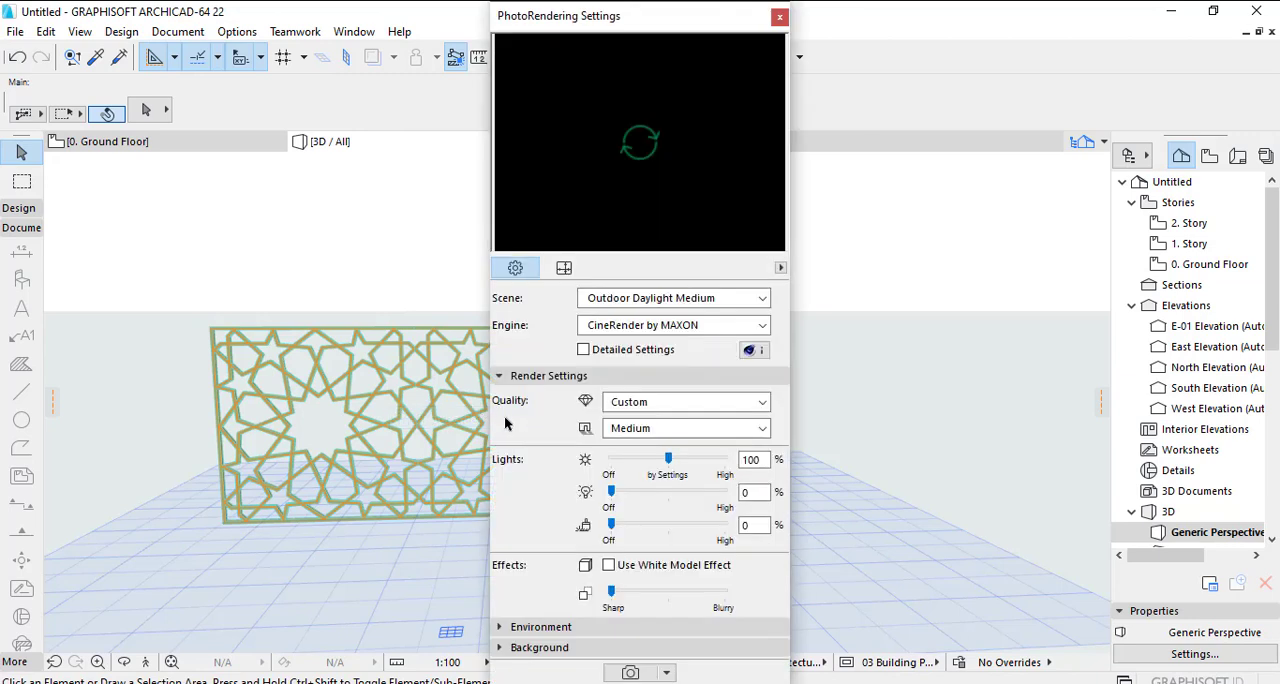
pyautogui.click(564, 268)
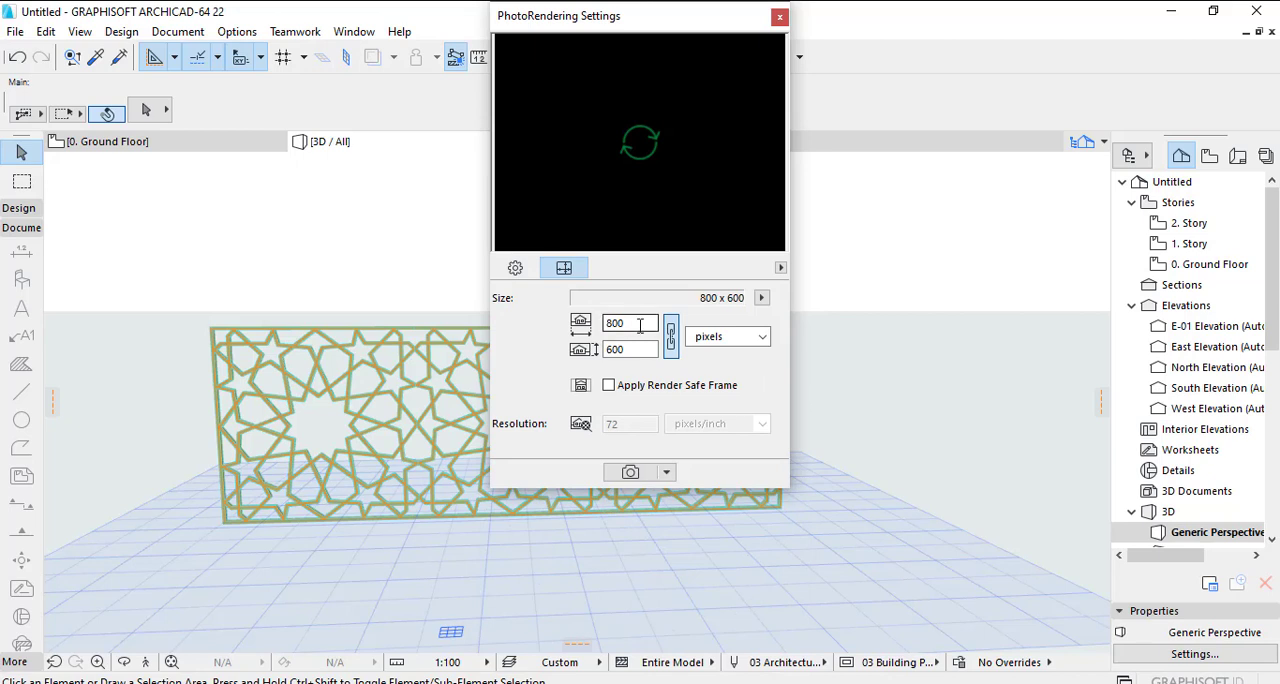
pyautogui.click(668, 386)
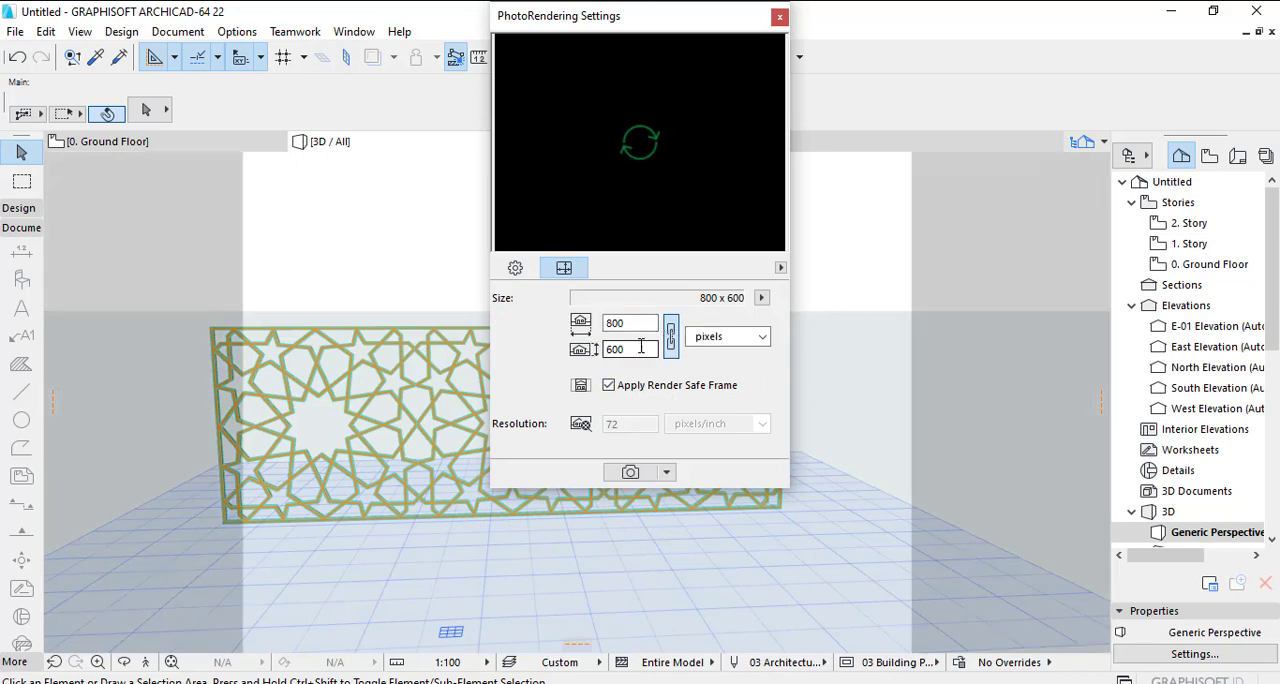
pyautogui.doubleClick(644, 323)
pyautogui.write('1000')
pyautogui.press('Tab')
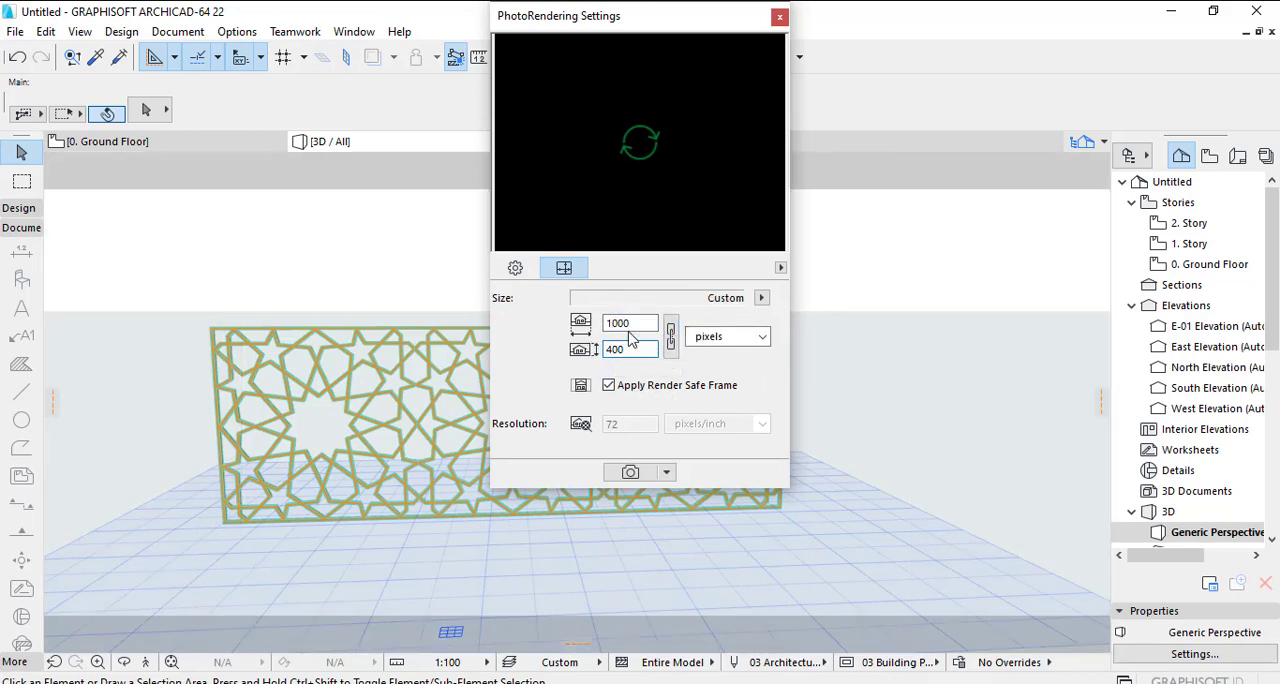
# - Raise the lamp and object light intensities to 100%, render the 3D view with CineRender, and view the finished picture
pyautogui.click(515, 269)
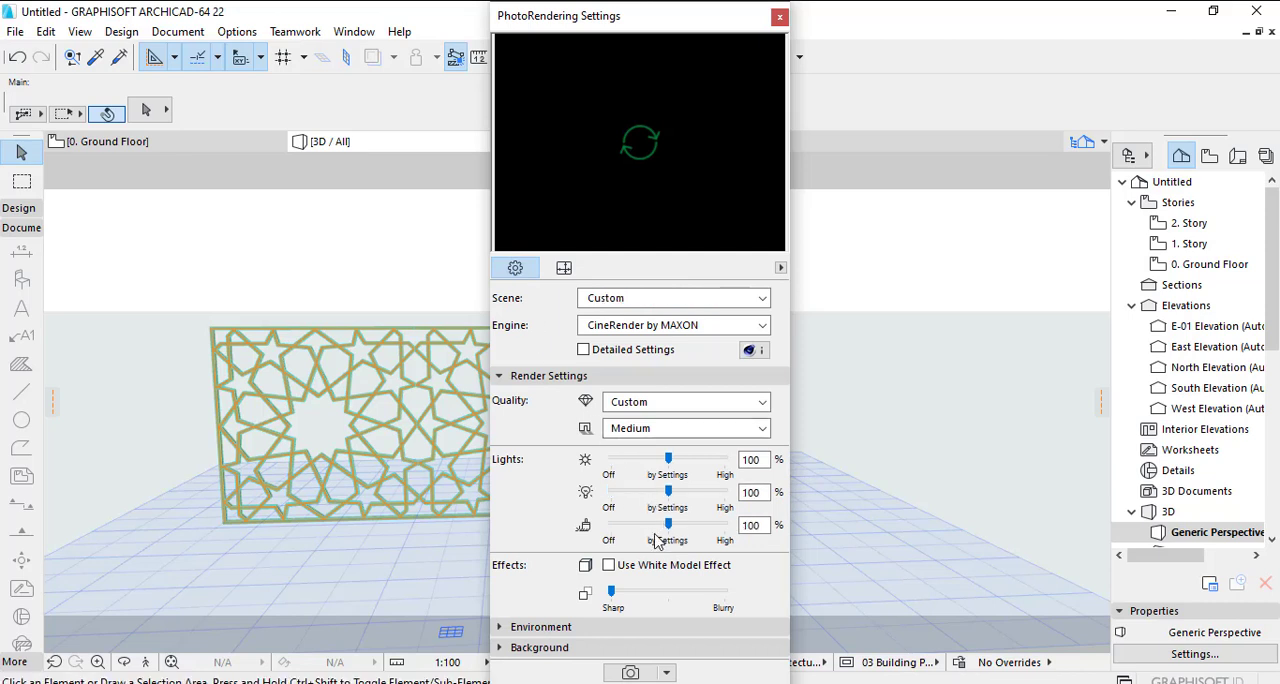
pyautogui.click(632, 673)
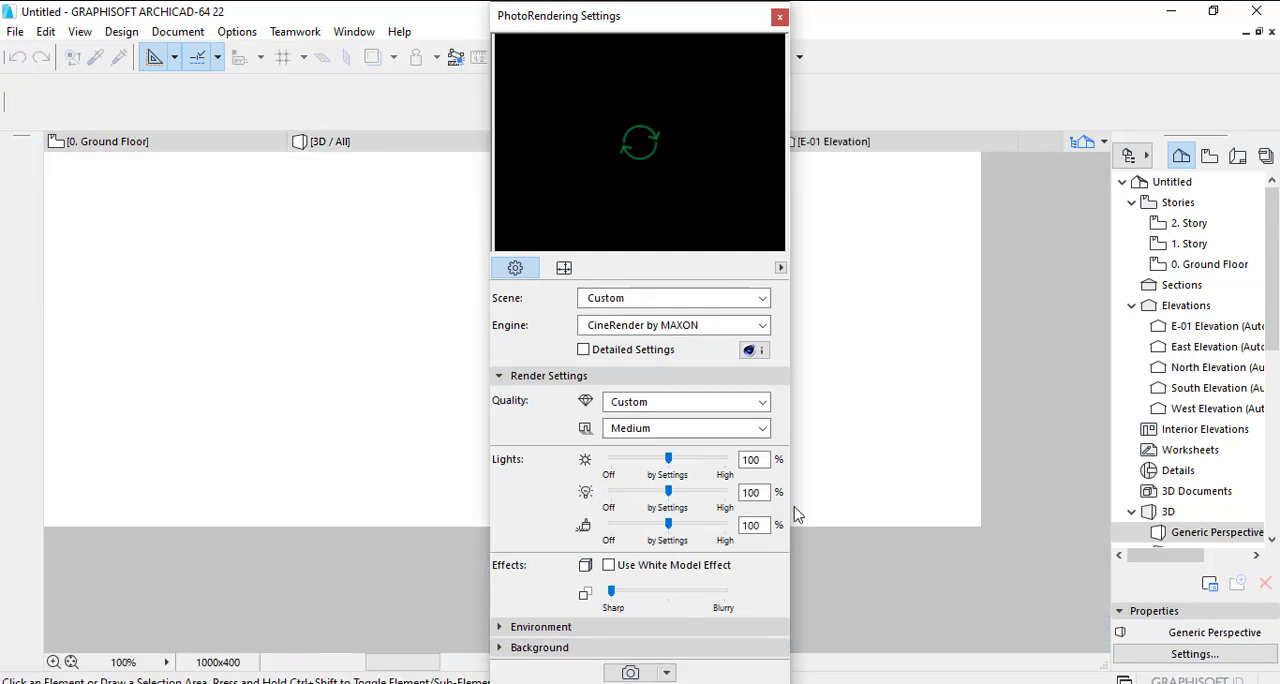
pyautogui.click(779, 16)
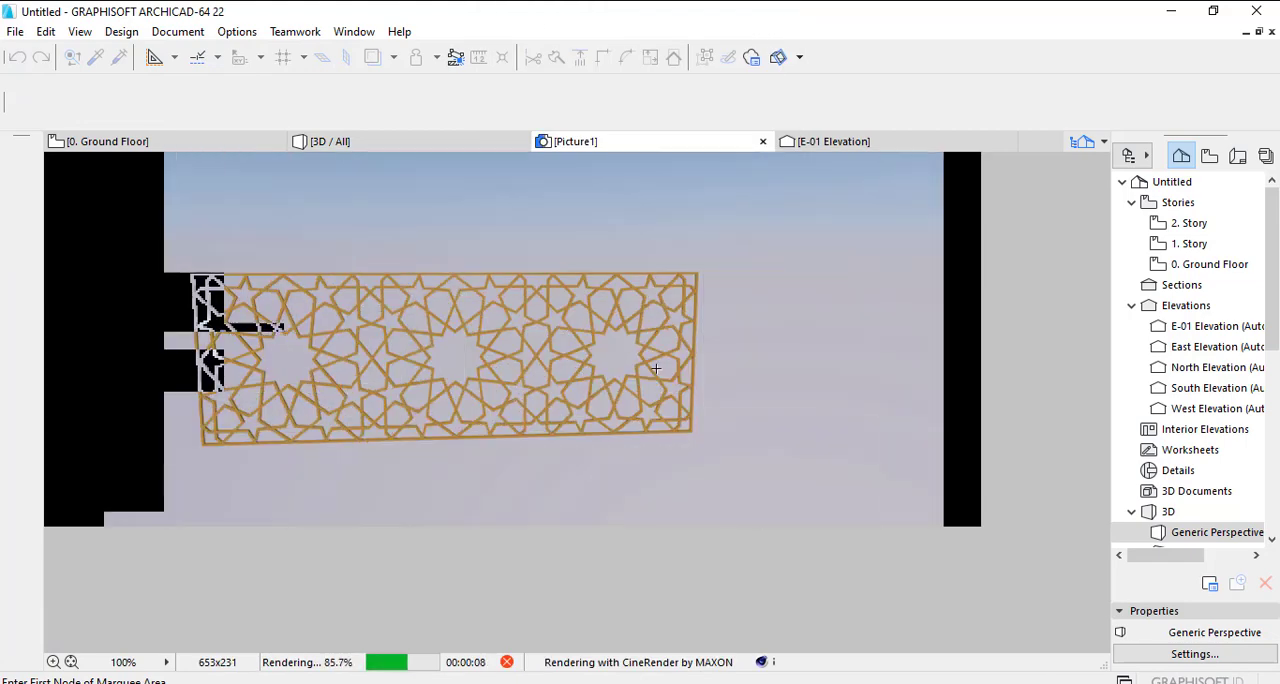
pyautogui.scroll(3, 491, 249)
pyautogui.scroll(-3, 491, 329)
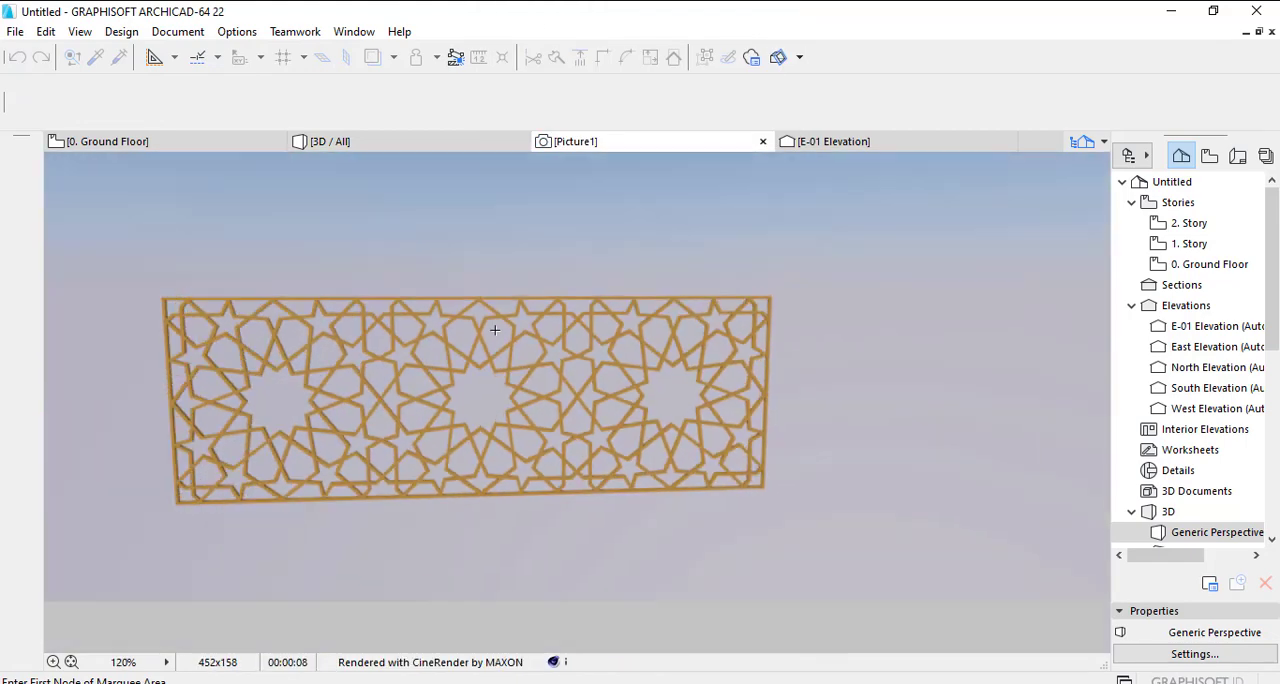